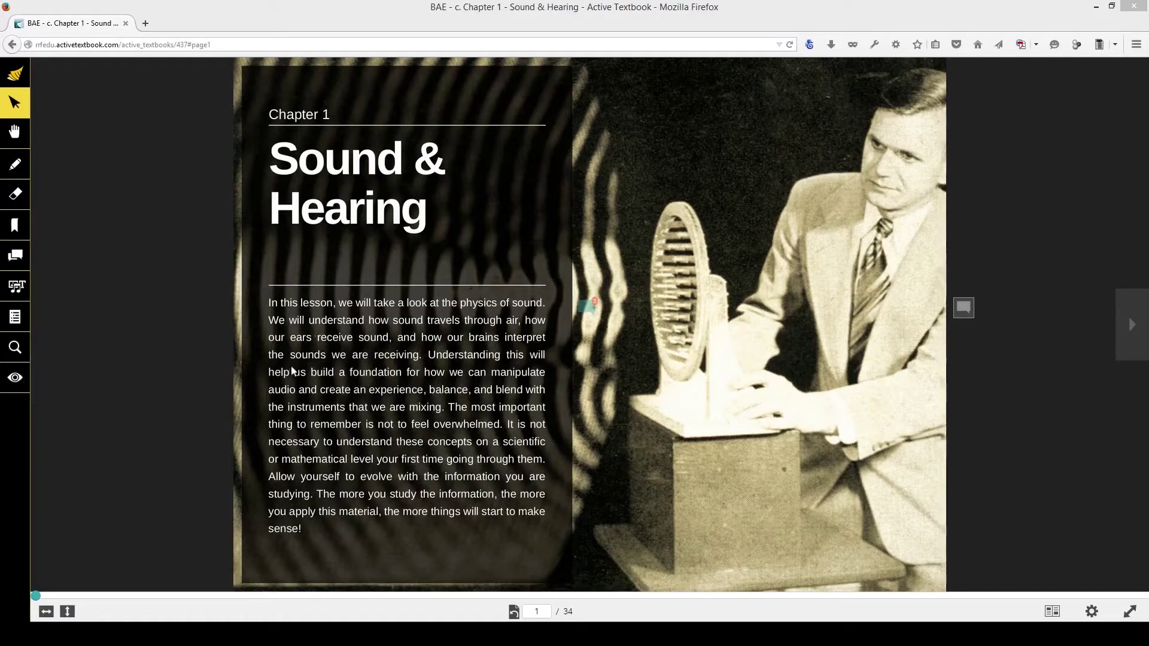
Flip between the chapter intro and the What is Sound? page with the page arrows
{"action": "left_click", "coordinate": [471, 411]}
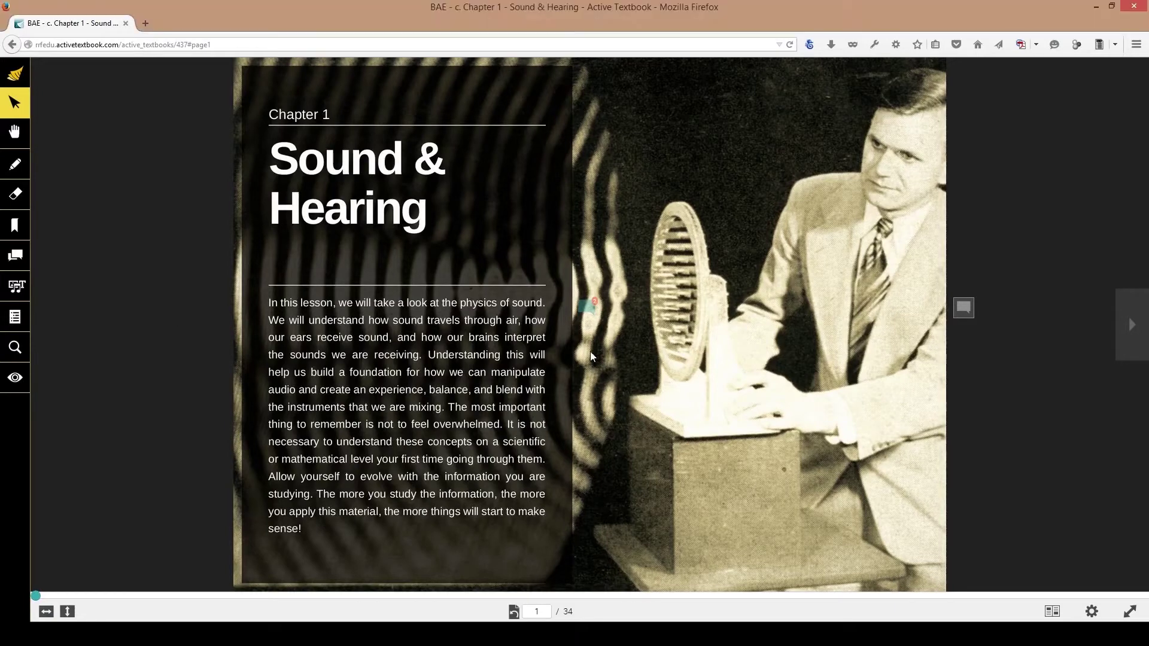
{"action": "left_click", "coordinate": [1117, 348]}
{"action": "left_click", "coordinate": [57, 334]}
{"action": "left_click", "coordinate": [1130, 342]}
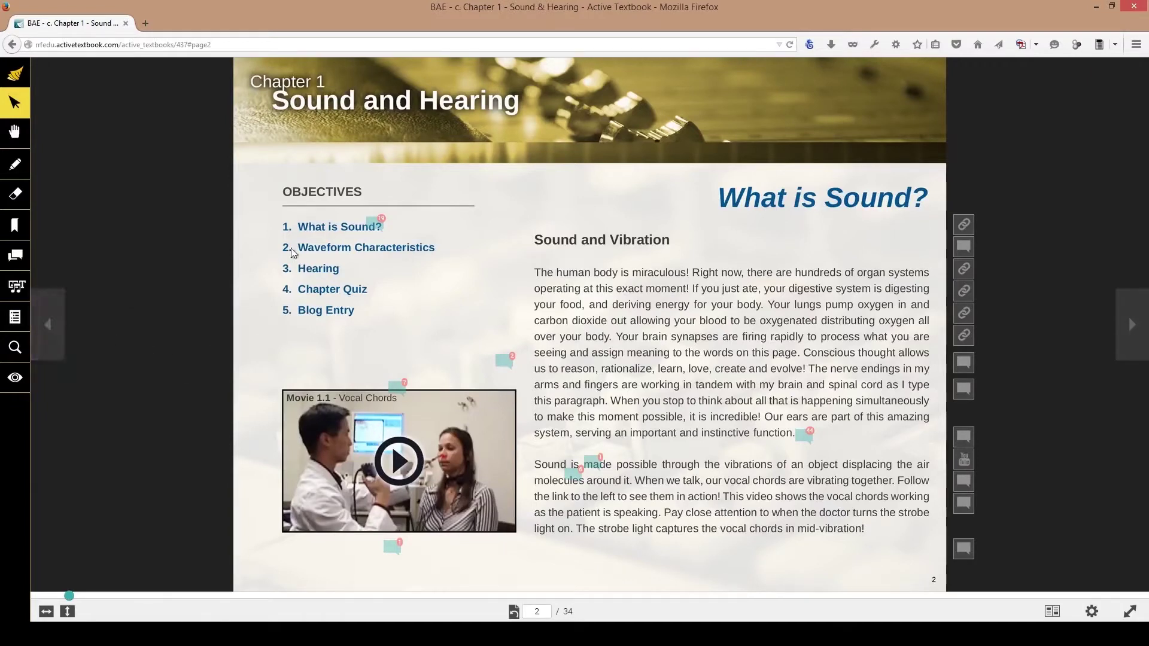
Jump to Waveform Characteristics from the objectives list, then page back to page 2
{"action": "left_click", "coordinate": [324, 249]}
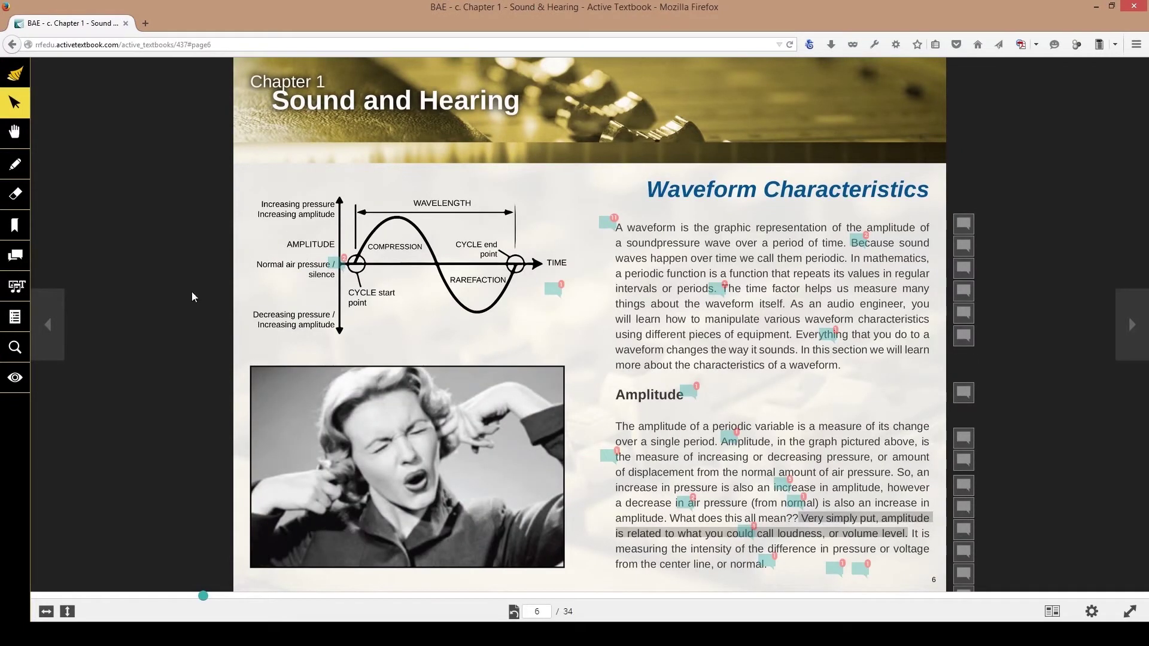
{"action": "left_click", "coordinate": [50, 320]}
{"action": "left_click", "coordinate": [50, 320]}
{"action": "left_click", "coordinate": [50, 320]}
{"action": "left_click", "coordinate": [51, 319]}
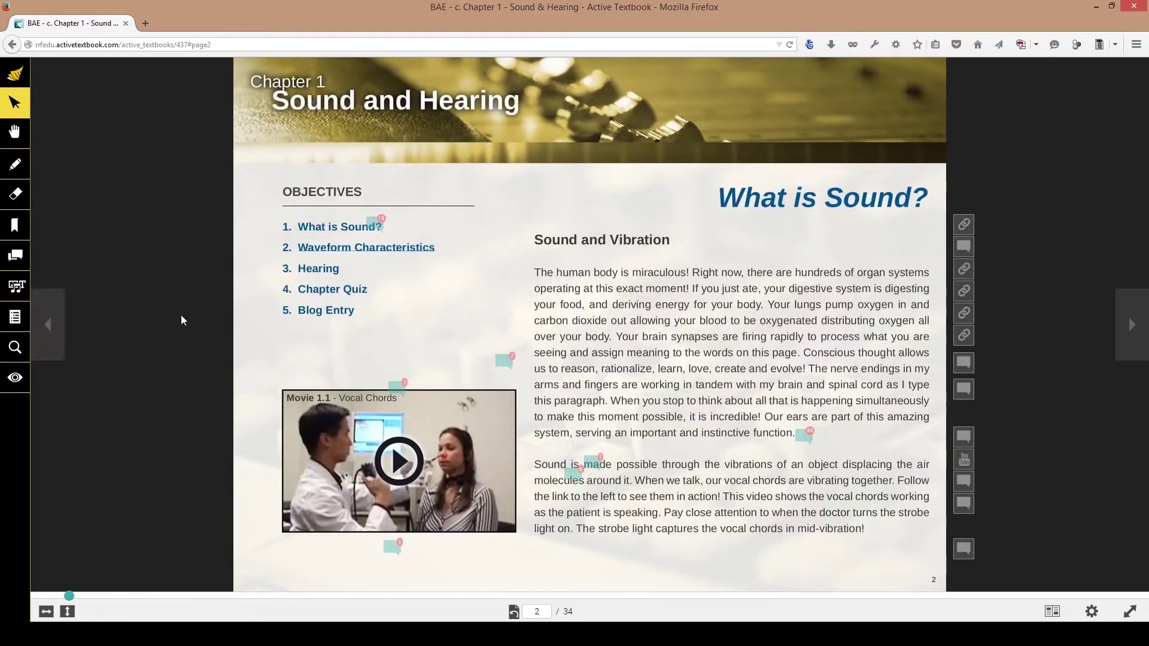
Visit Waveform Characteristics, Intro, Hearing, Chapter 1 Quiz and Blog Entry from the contents
{"action": "left_click", "coordinate": [26, 325]}
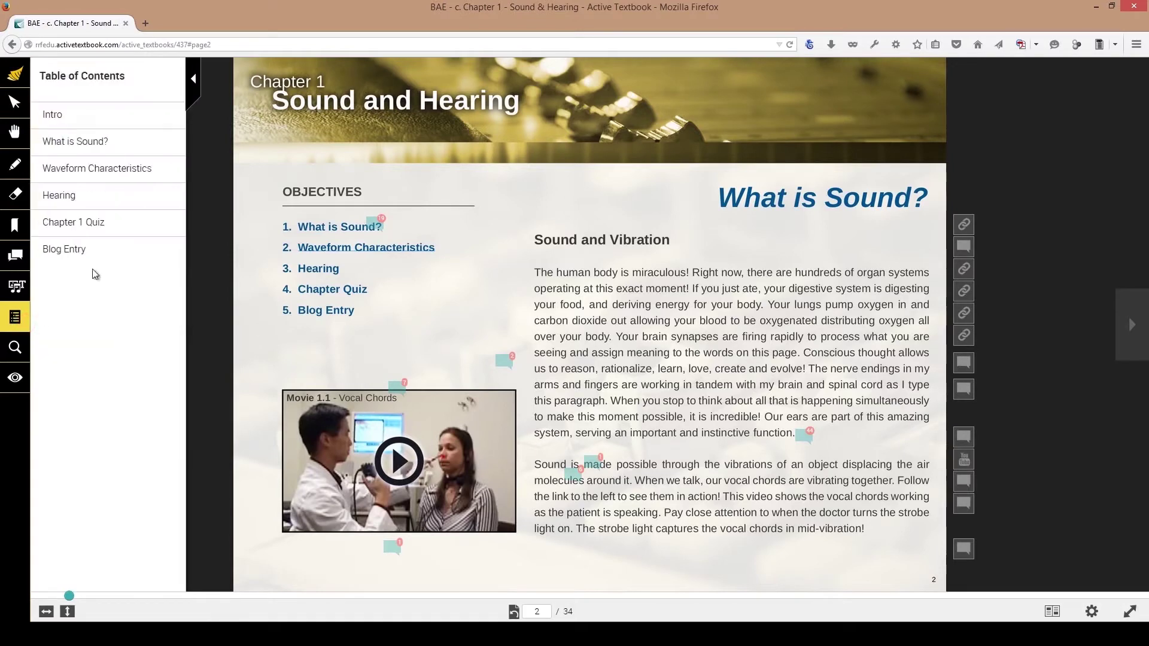
{"action": "left_click", "coordinate": [109, 170]}
{"action": "left_click", "coordinate": [53, 116]}
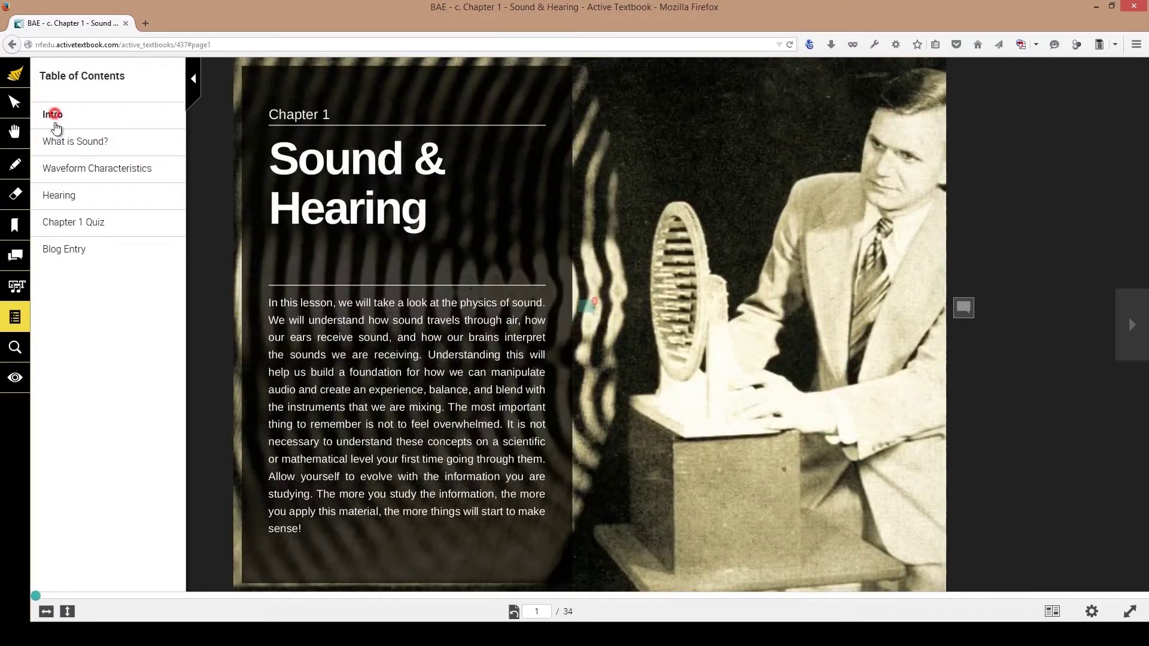
{"action": "left_click", "coordinate": [60, 199]}
{"action": "left_click", "coordinate": [73, 224]}
{"action": "left_click", "coordinate": [82, 251]}
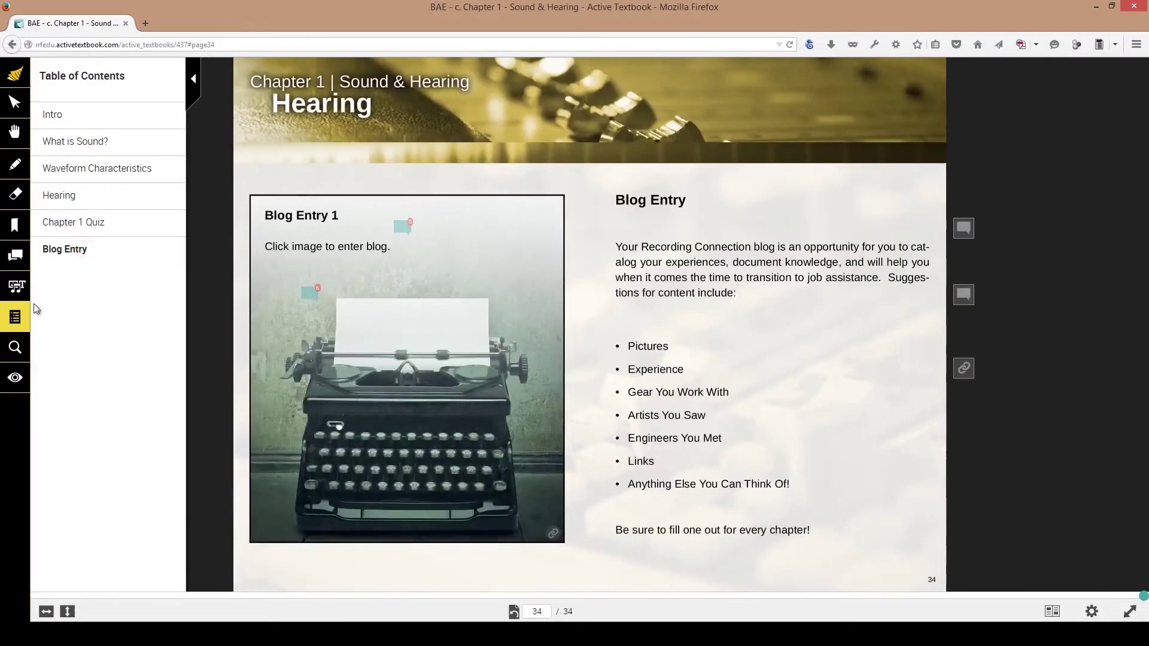
Reopen the contents, return to What is Sound?, and collapse the contents panel
{"action": "left_click", "coordinate": [20, 317]}
{"action": "left_click", "coordinate": [20, 317]}
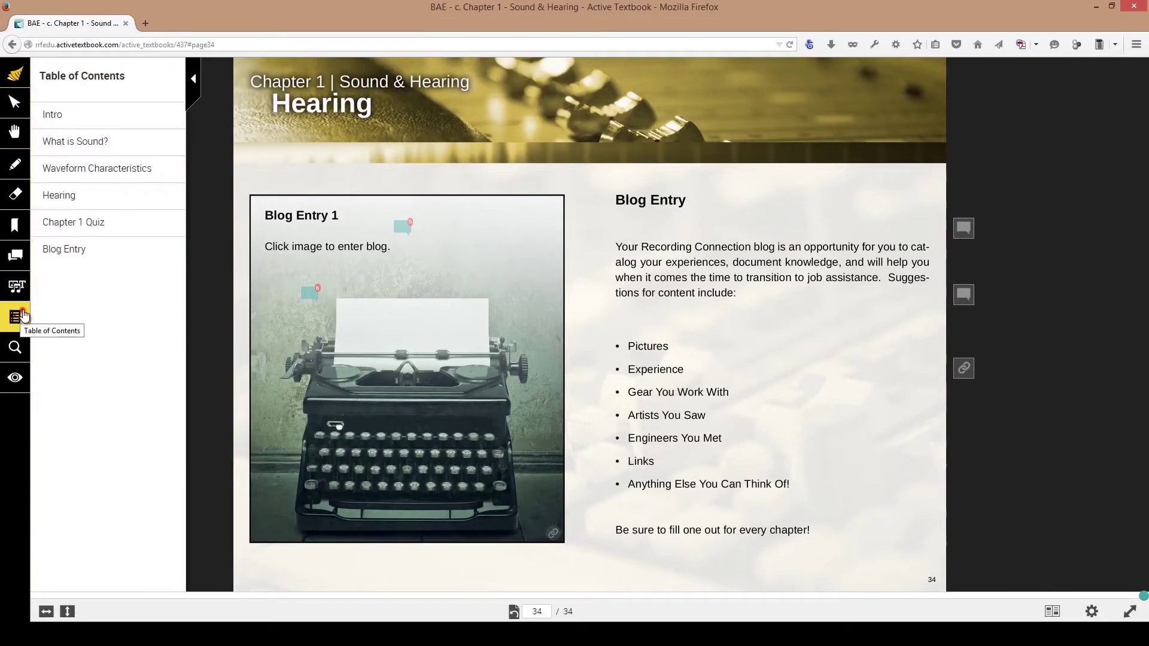
{"action": "left_click", "coordinate": [22, 314]}
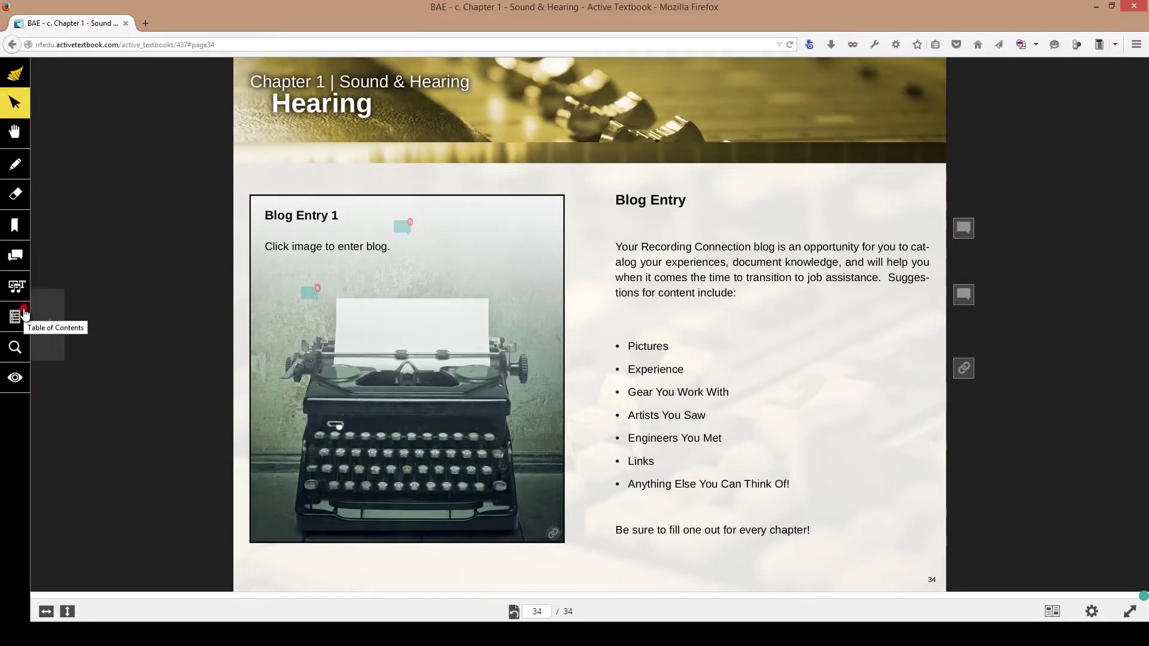
{"action": "left_click", "coordinate": [23, 313]}
{"action": "left_click", "coordinate": [90, 141]}
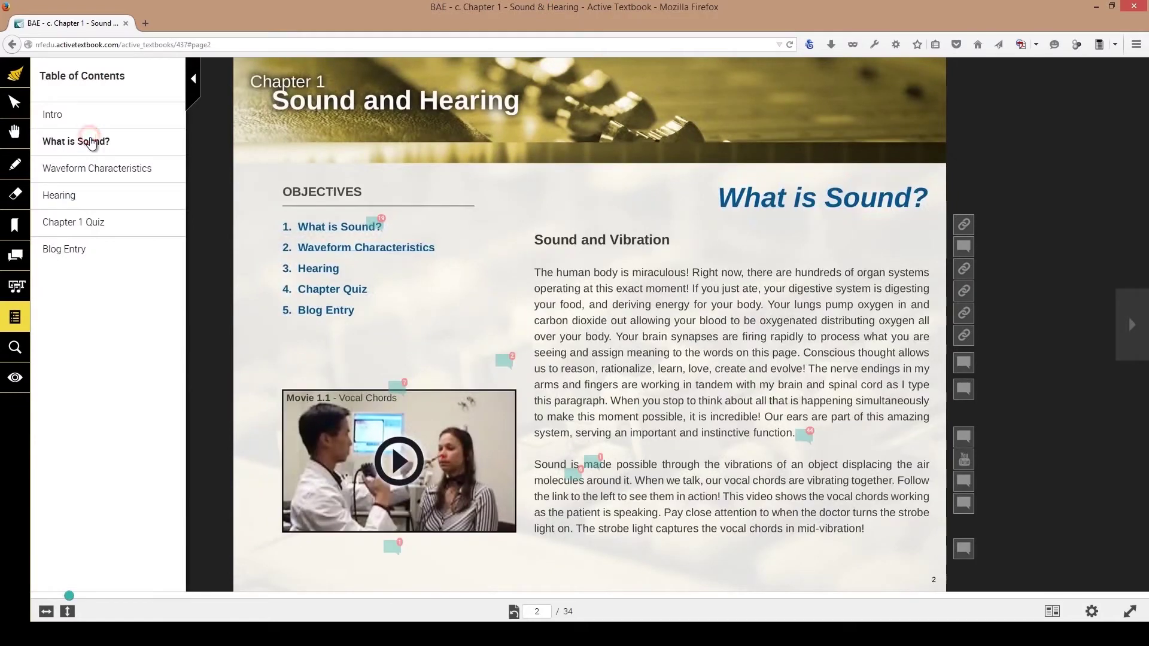
{"action": "left_click", "coordinate": [196, 86]}
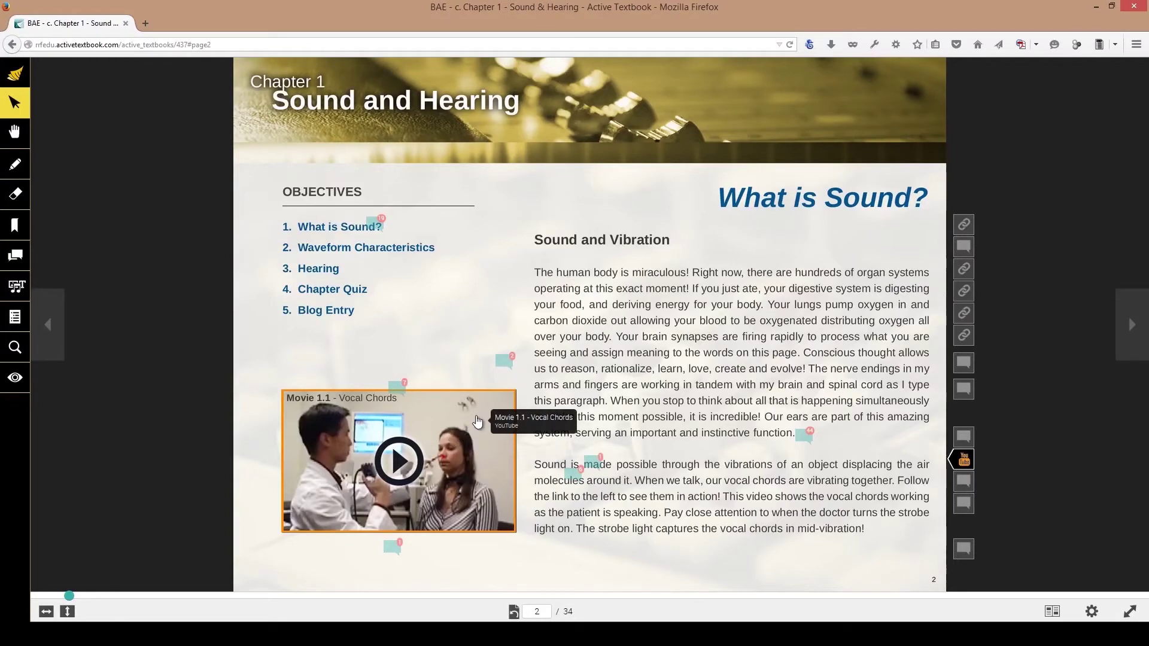
{"action": "left_click", "coordinate": [476, 416]}
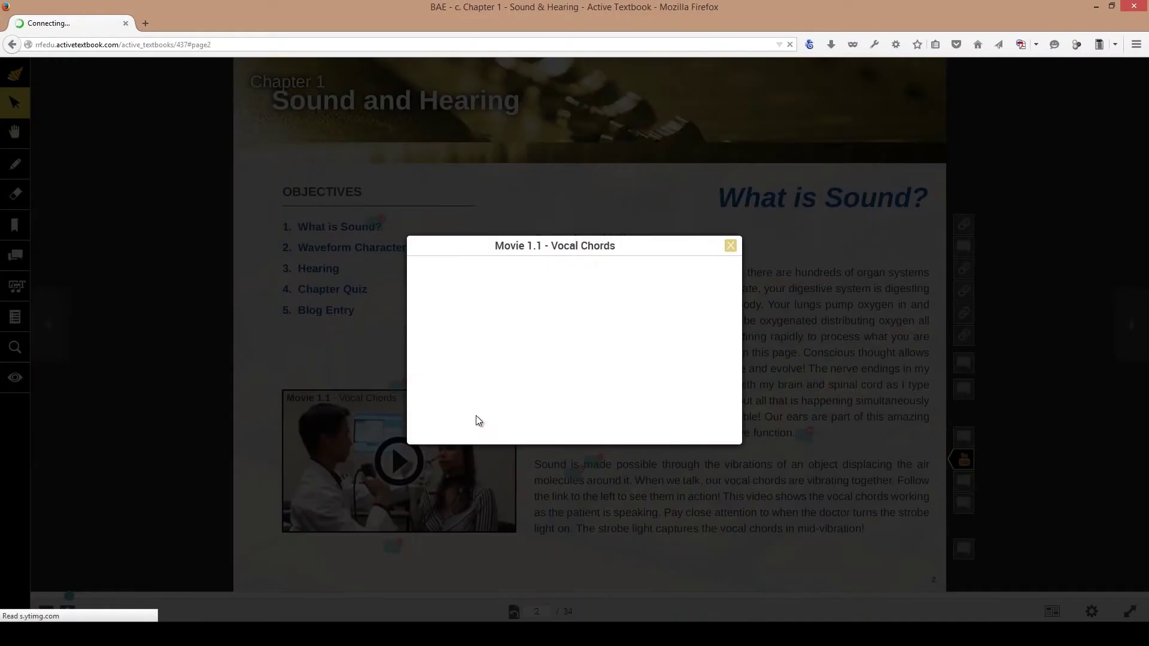
{"action": "left_click", "coordinate": [576, 353]}
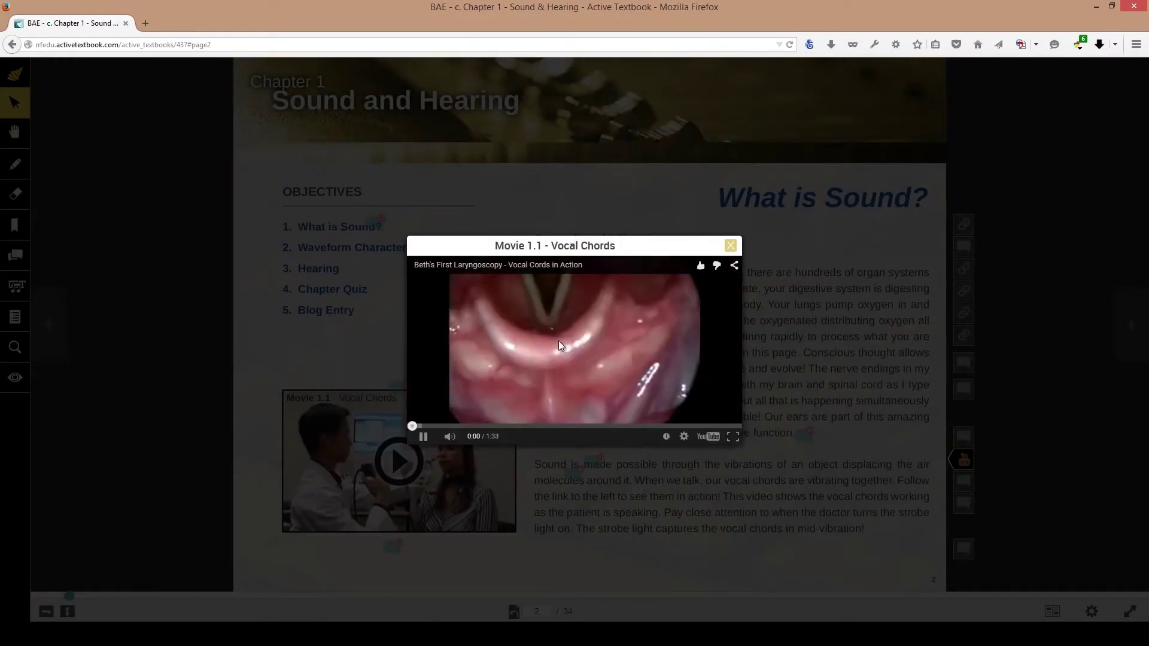
{"action": "left_click", "coordinate": [731, 246]}
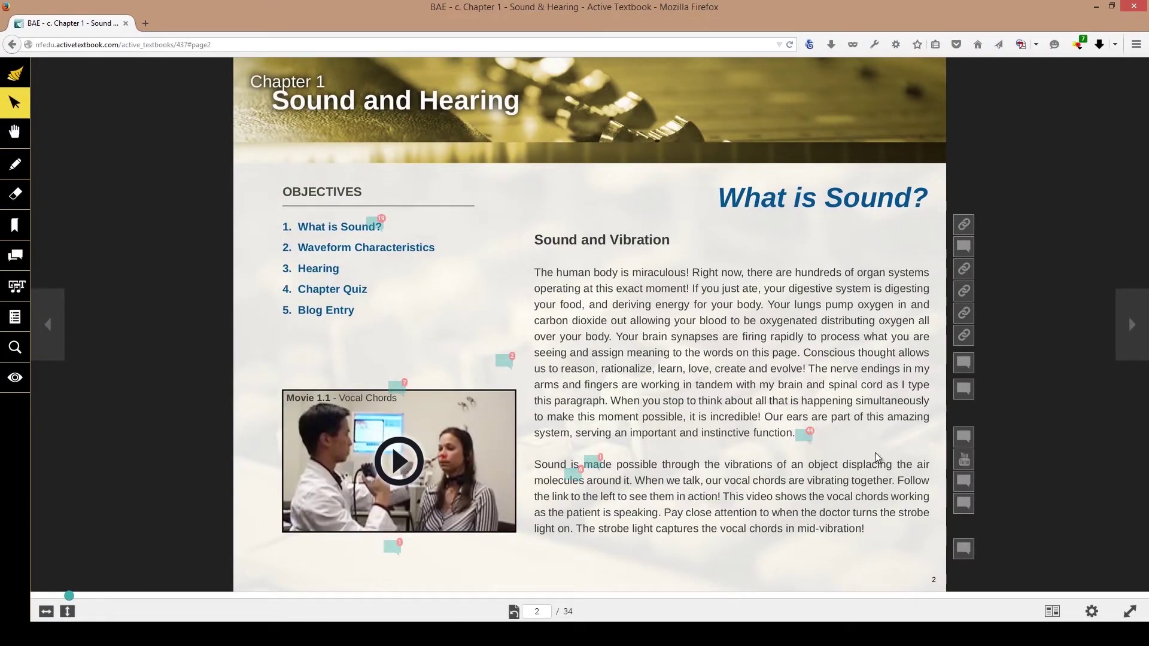
Page forward past Atmospheric Pressure to Section Review 1.1 on page 5
{"action": "left_click", "coordinate": [1129, 332]}
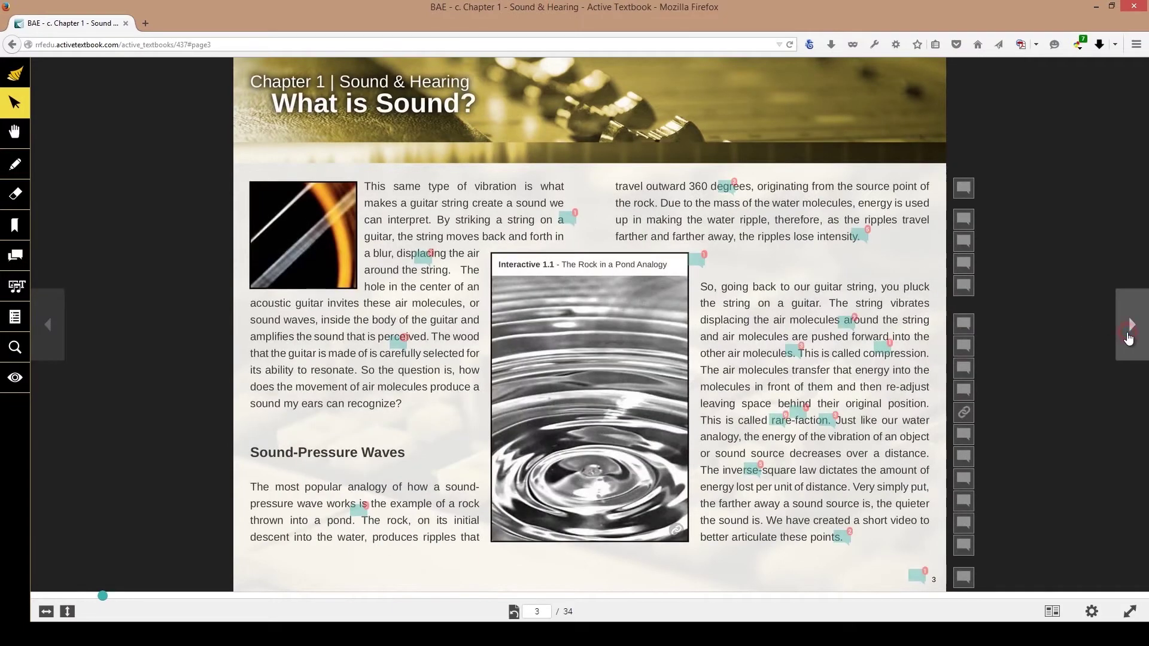
{"action": "left_click", "coordinate": [1128, 337]}
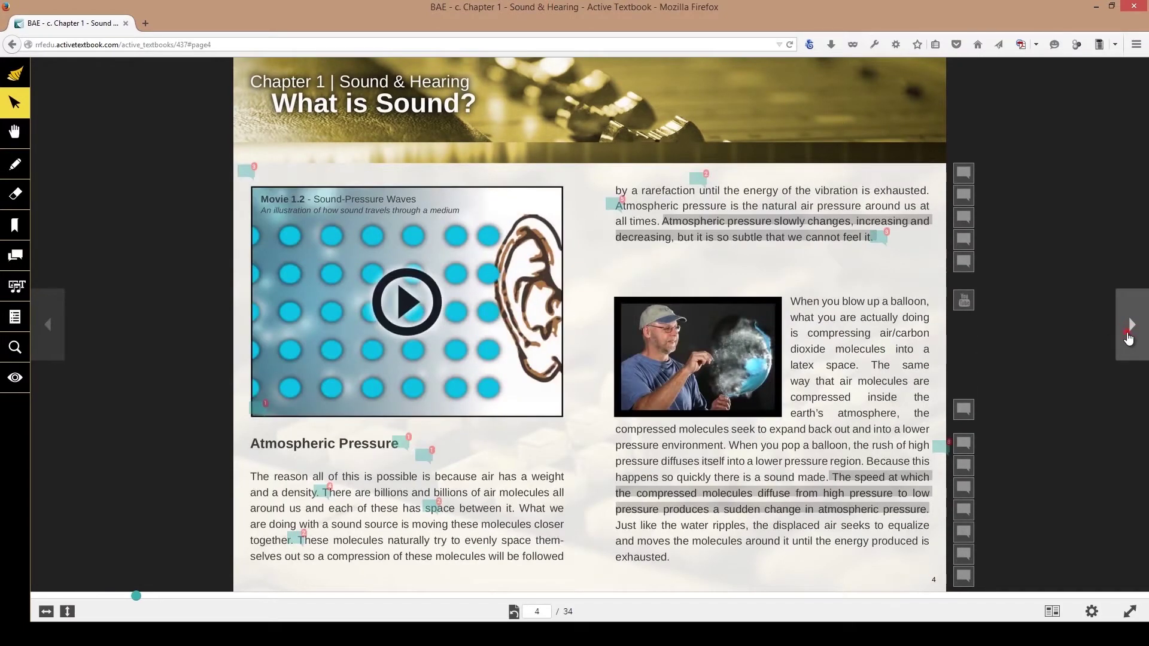
{"action": "left_click", "coordinate": [1128, 337]}
{"action": "left_click", "coordinate": [67, 330]}
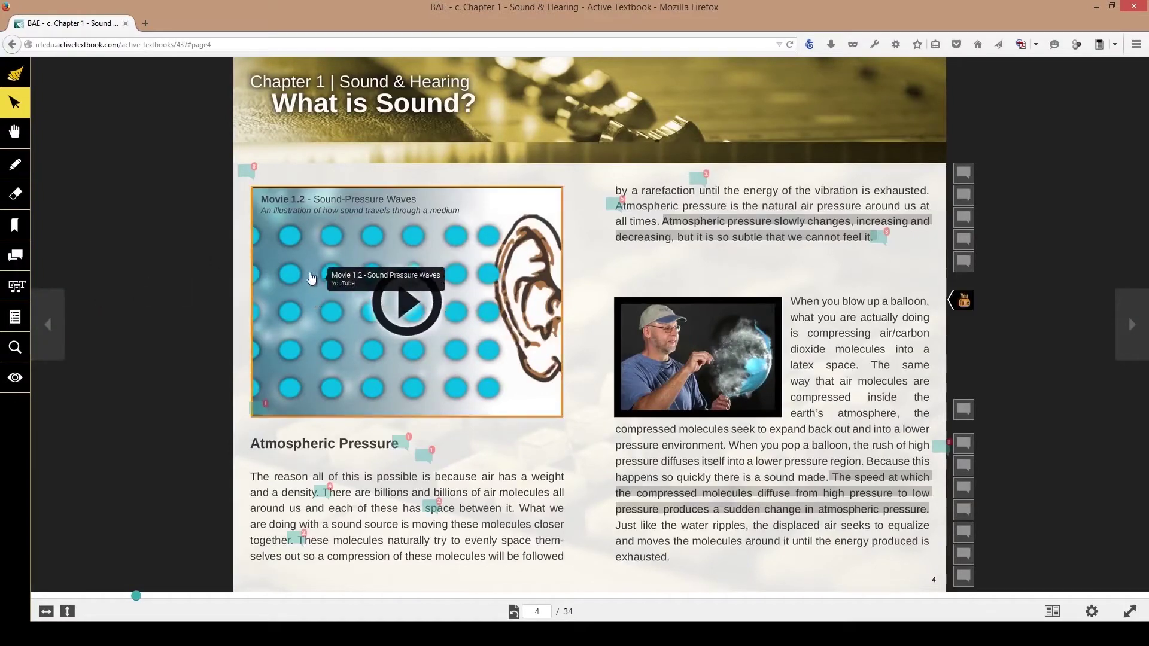
{"action": "left_click", "coordinate": [50, 326]}
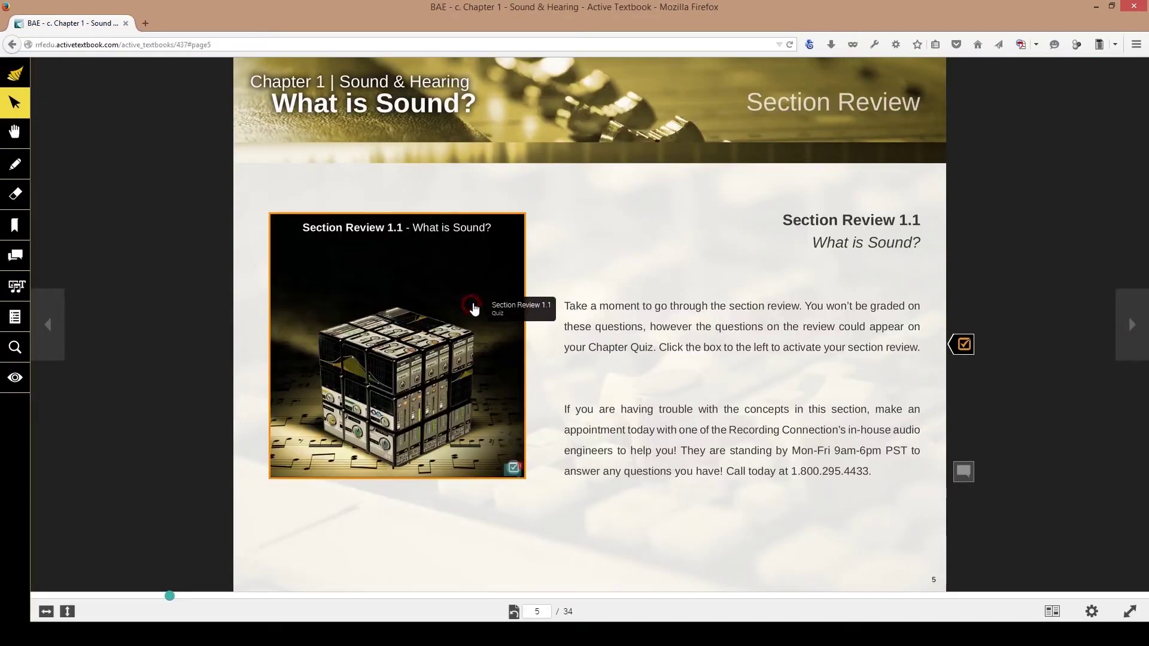
Open Section Review 1.1 and answer vibration, compression, and the air-molecule density option
{"action": "left_click", "coordinate": [473, 307]}
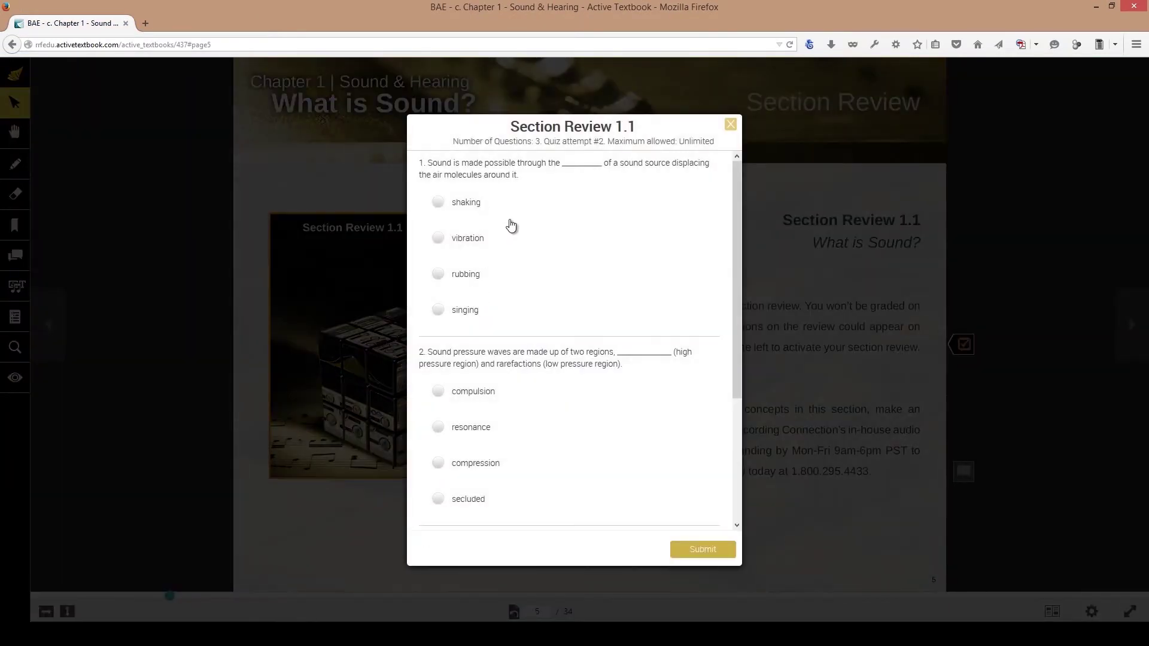
{"action": "scroll", "coordinate": [495, 217], "scroll_direction": "down", "scroll_amount": 1}
{"action": "left_click", "coordinate": [459, 205]}
{"action": "scroll", "coordinate": [475, 374], "scroll_direction": "down", "scroll_amount": 2}
{"action": "left_click", "coordinate": [476, 359]}
{"action": "scroll", "coordinate": [478, 361], "scroll_direction": "down", "scroll_amount": 2}
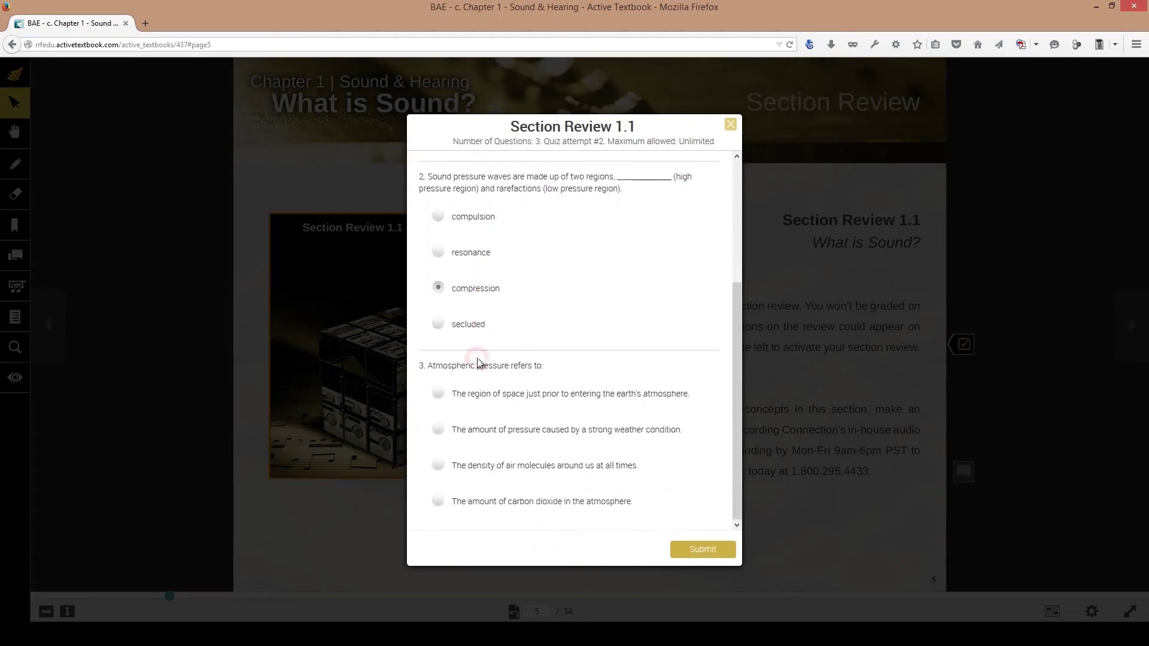
{"action": "left_click", "coordinate": [482, 466]}
{"action": "scroll", "coordinate": [657, 400], "scroll_direction": "up", "scroll_amount": 1}
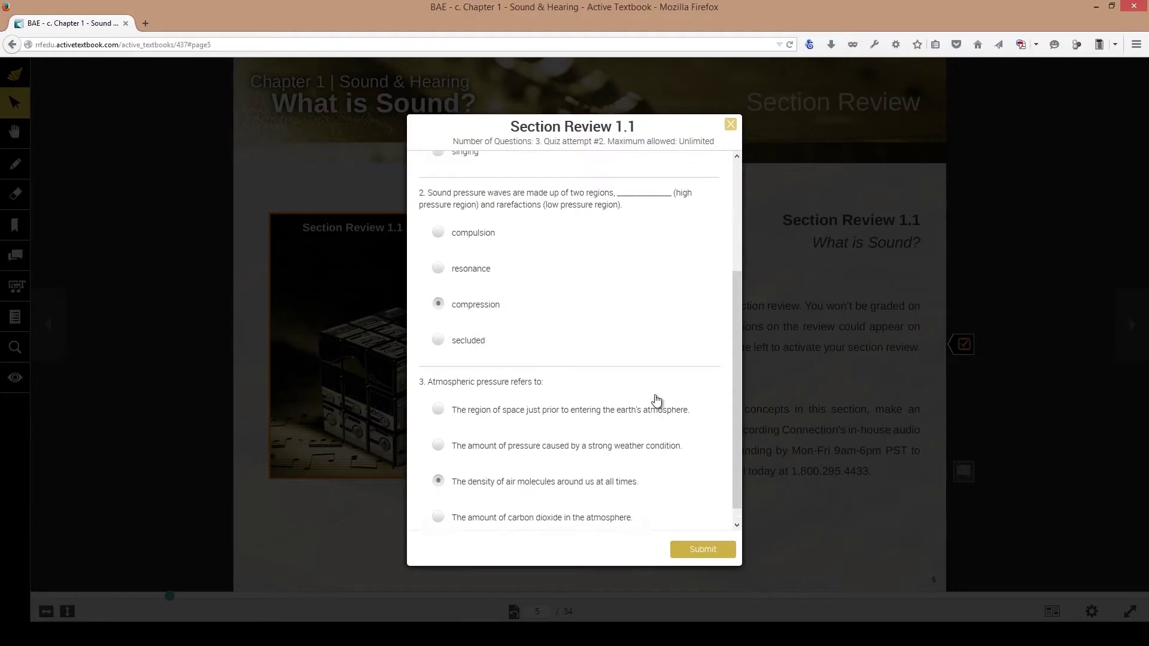
{"action": "scroll", "coordinate": [656, 399], "scroll_direction": "up", "scroll_amount": 3}
{"action": "scroll", "coordinate": [657, 400], "scroll_direction": "down", "scroll_amount": 3}
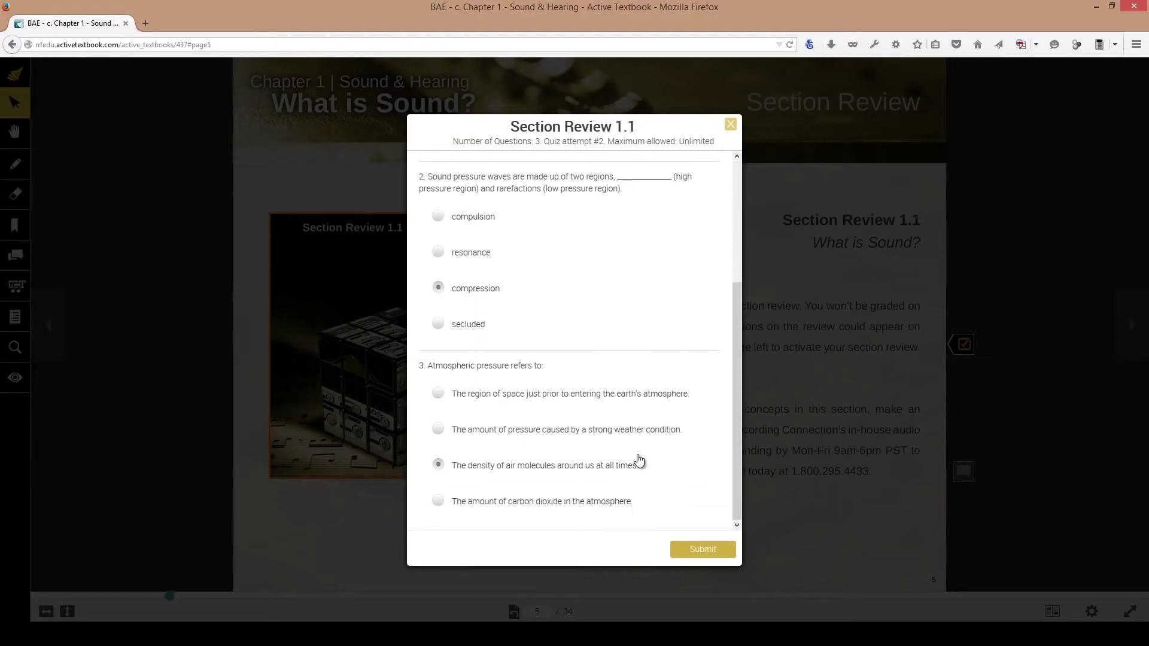
Submit the quiz for a 3 out of 3 score and close the results
{"action": "left_click", "coordinate": [683, 548]}
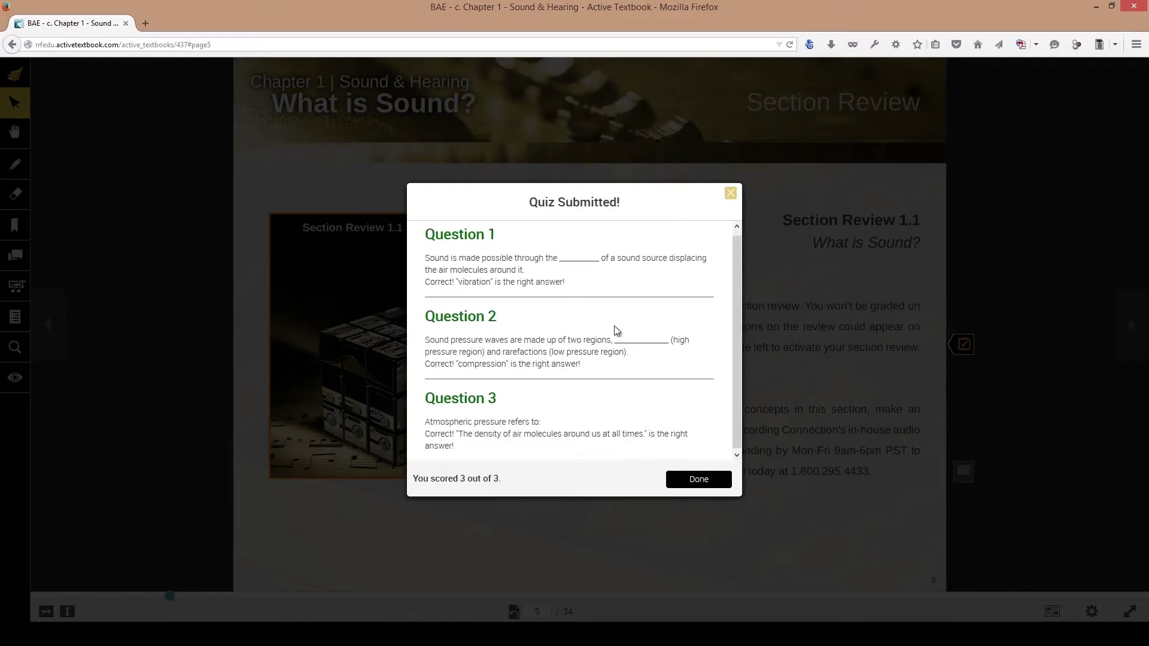
{"action": "scroll", "coordinate": [638, 407], "scroll_direction": "up", "scroll_amount": 1}
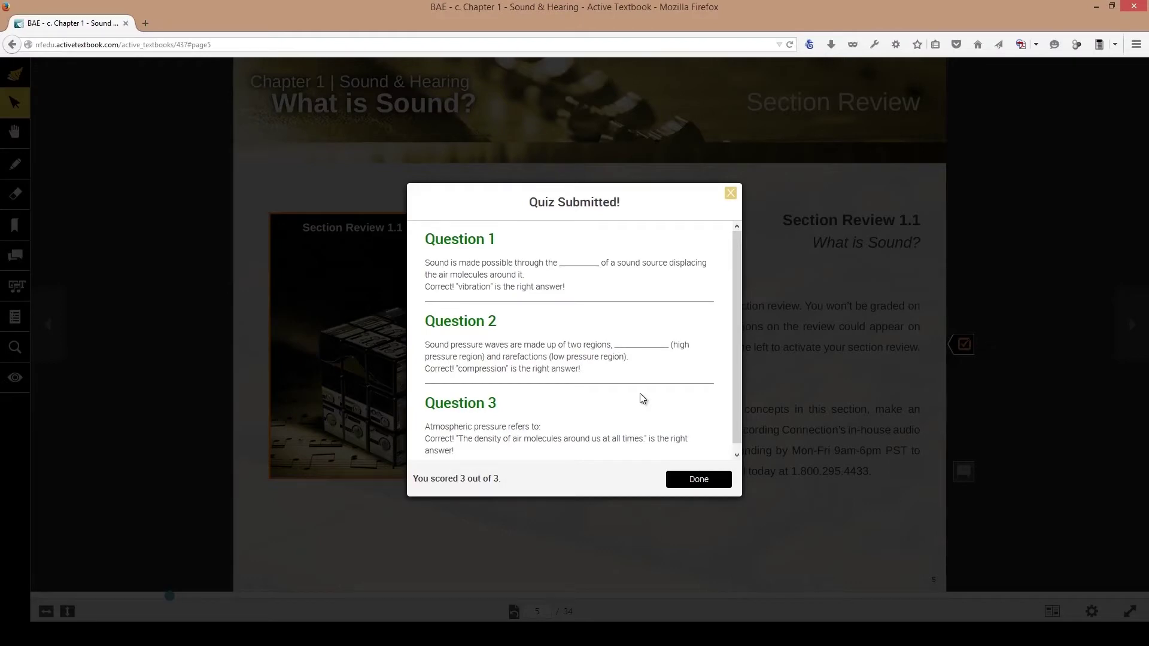
{"action": "left_click", "coordinate": [733, 194]}
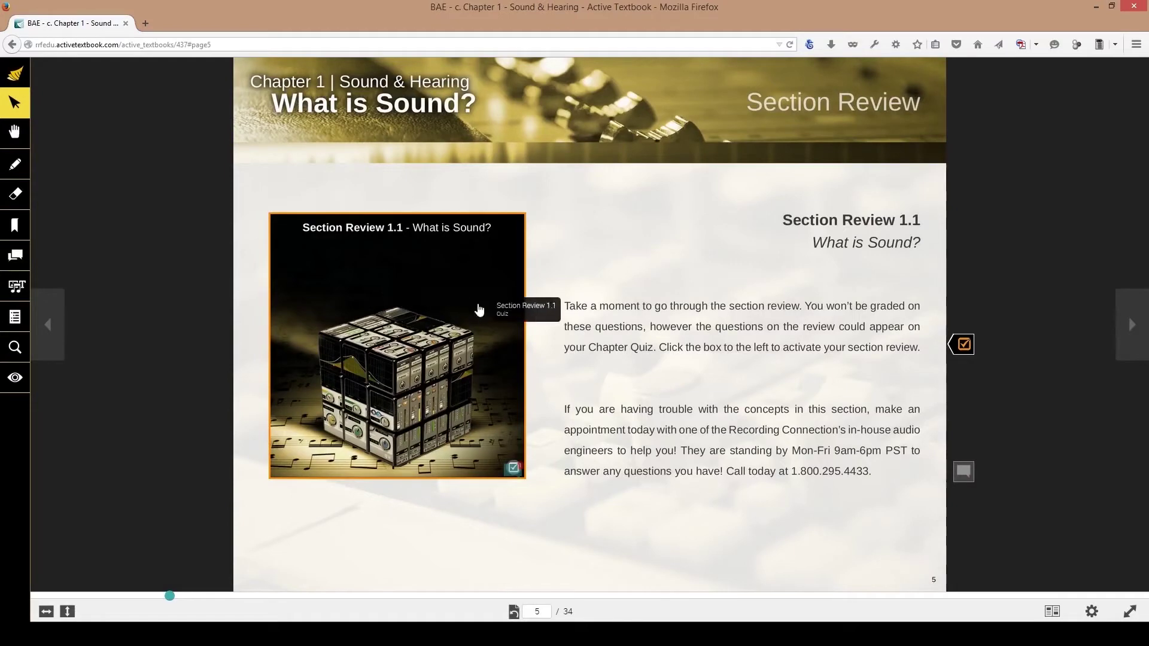
Page through History of the Decibel, Decibels and Frequency to page 10's sine-wave samples
{"action": "left_click", "coordinate": [1126, 325]}
{"action": "left_click", "coordinate": [1126, 325]}
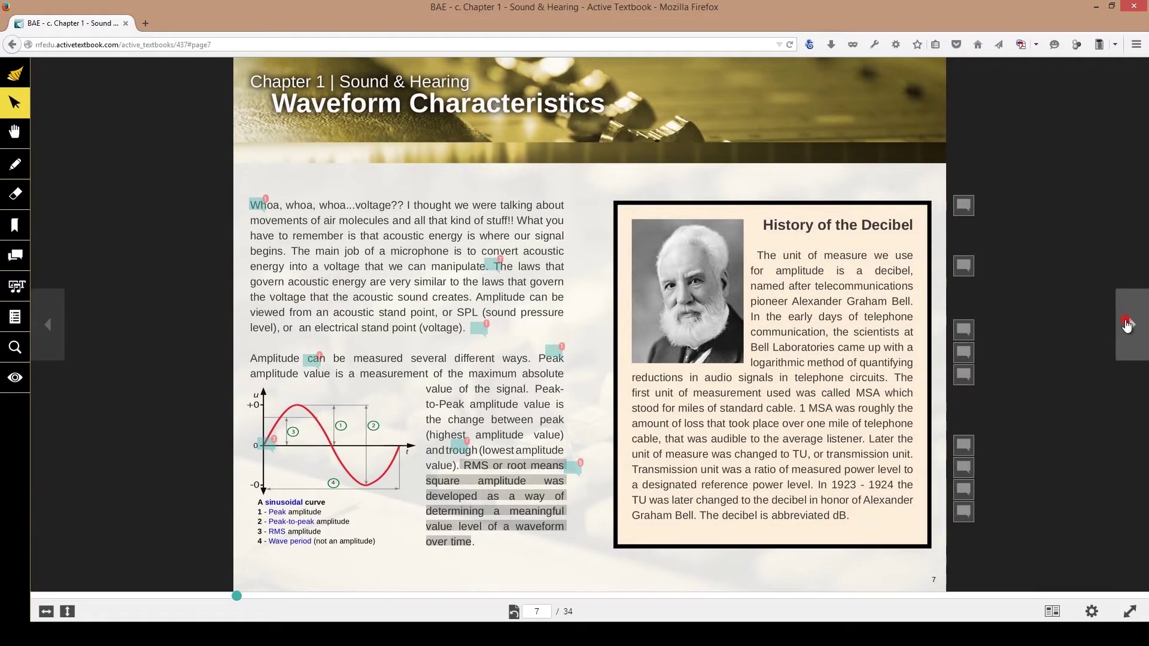
{"action": "left_click", "coordinate": [1127, 325]}
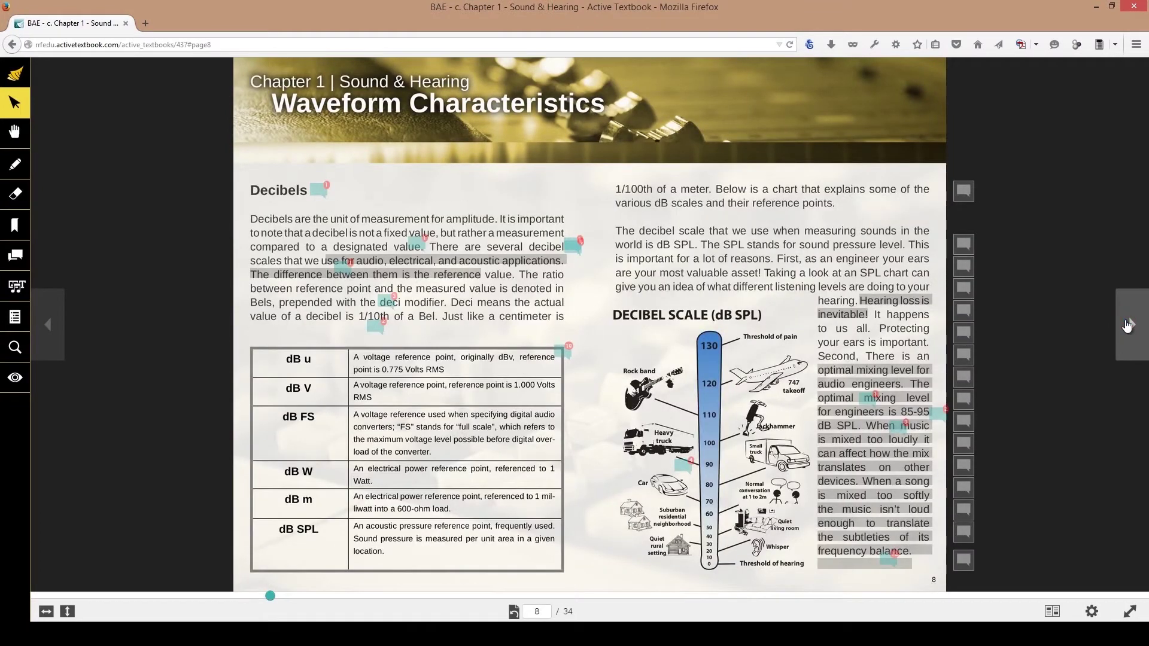
{"action": "left_click", "coordinate": [1126, 324]}
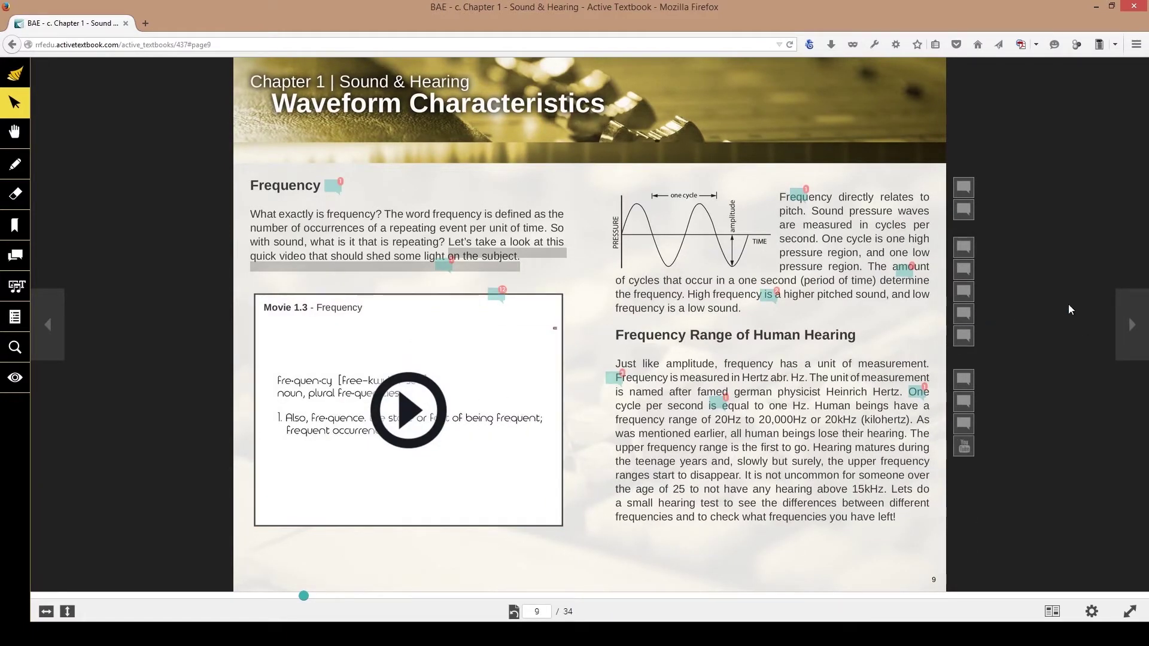
{"action": "left_click", "coordinate": [1133, 324]}
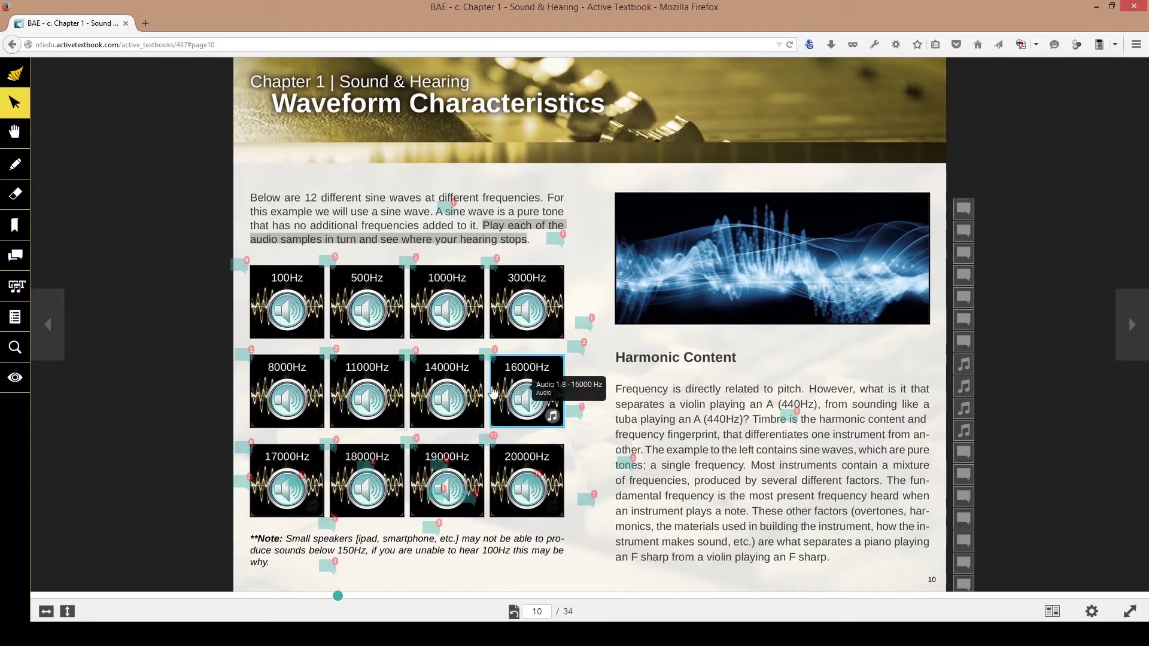
{"action": "left_click", "coordinate": [16, 380]}
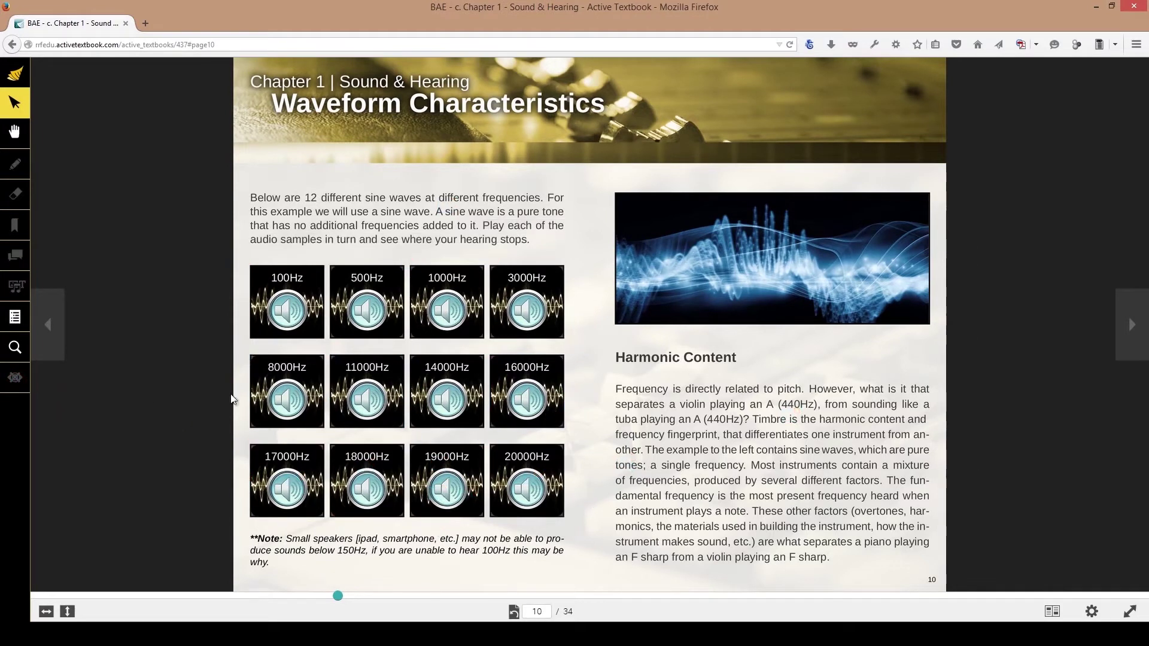
{"action": "left_click", "coordinate": [18, 379]}
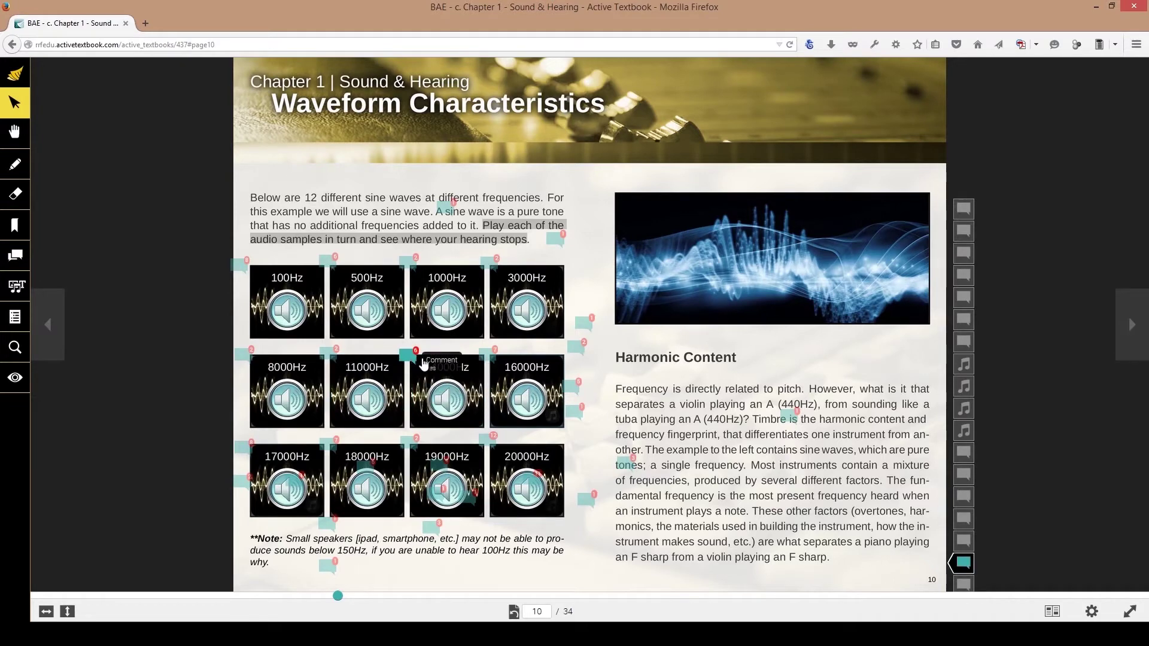
{"action": "left_click", "coordinate": [289, 327]}
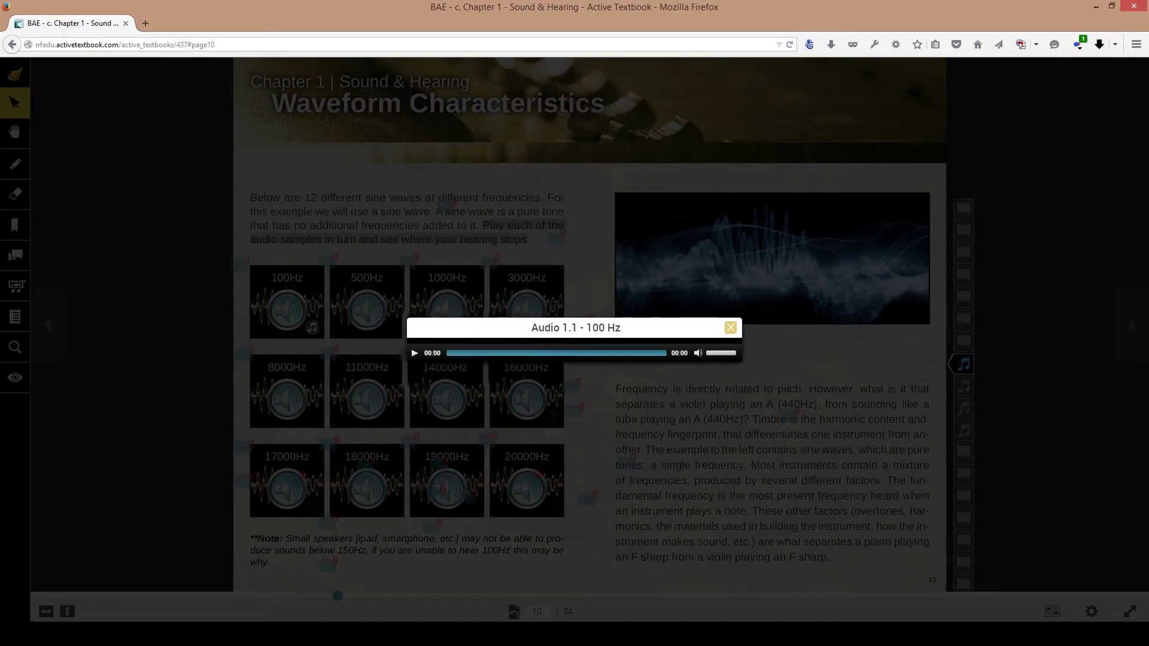
{"action": "left_click", "coordinate": [730, 327]}
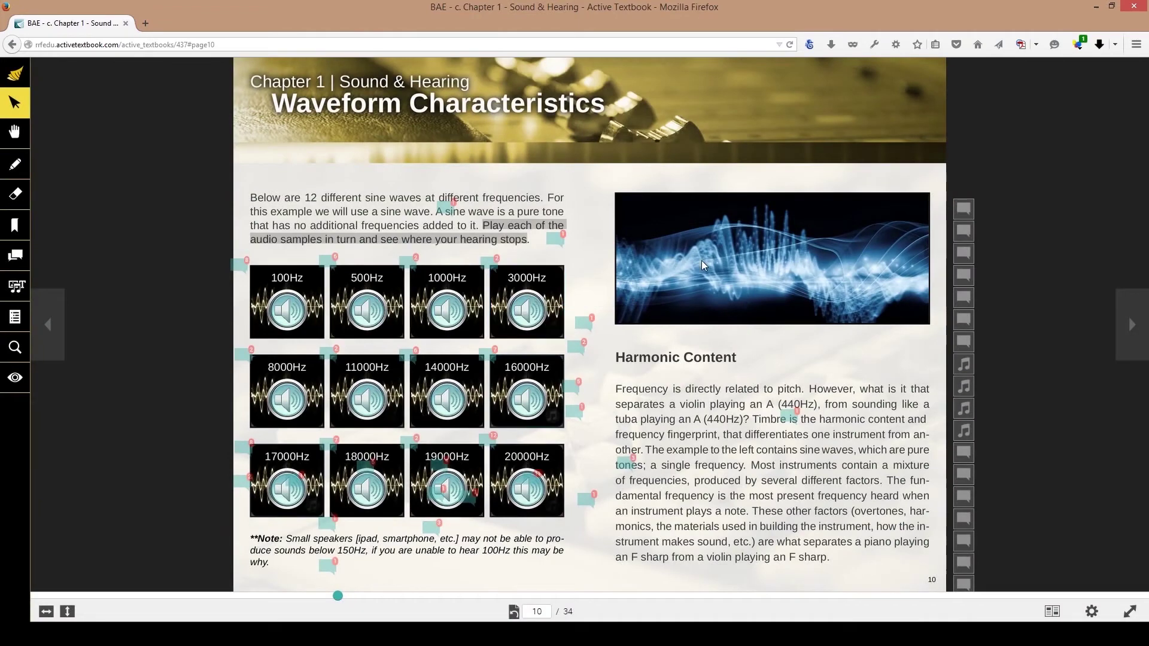
Open The Violin interactive on page 11, read Bridge and Sound Box (Body), then close it
{"action": "left_click", "coordinate": [1132, 324]}
{"action": "left_click", "coordinate": [570, 293]}
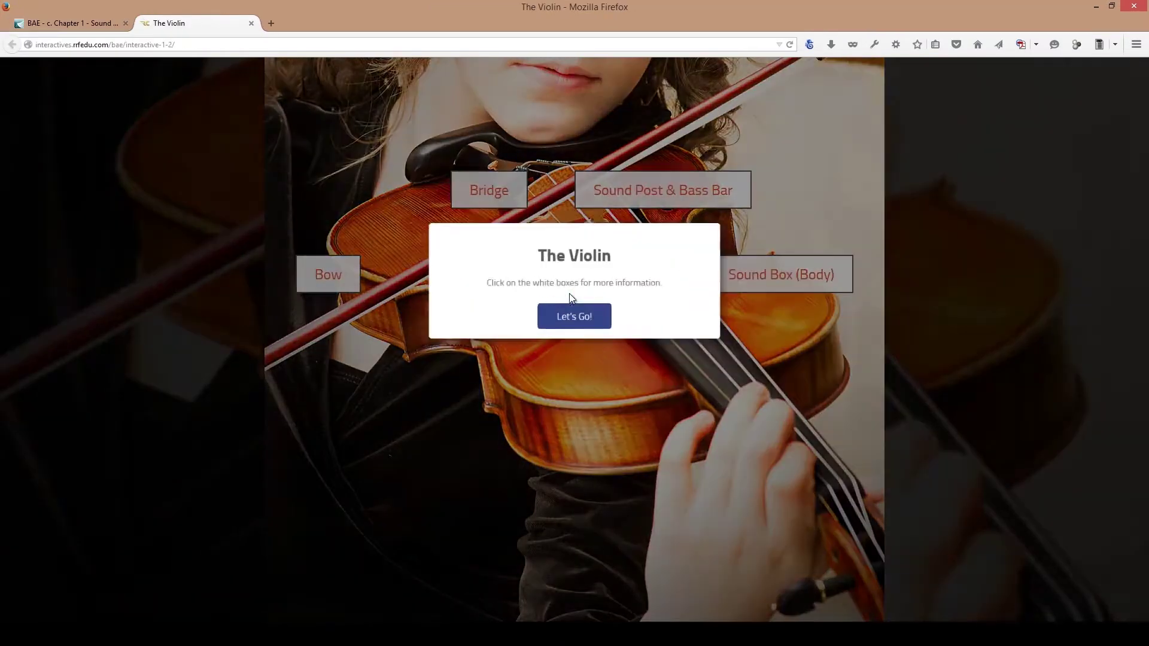
{"action": "left_click", "coordinate": [569, 319]}
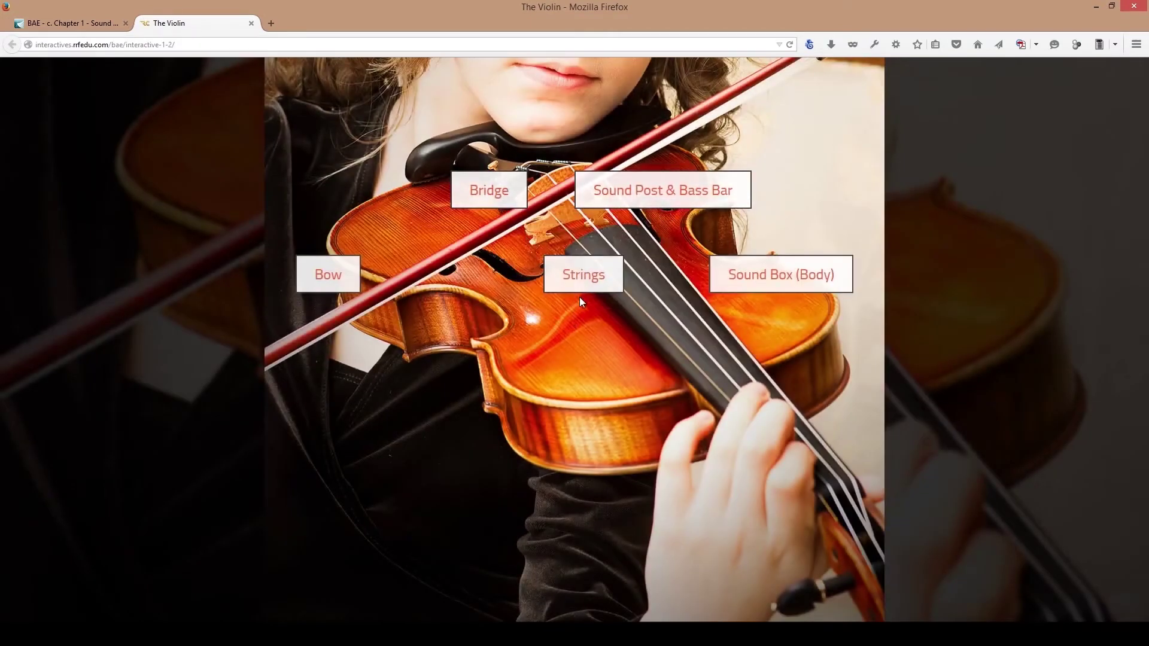
{"action": "left_click", "coordinate": [509, 195]}
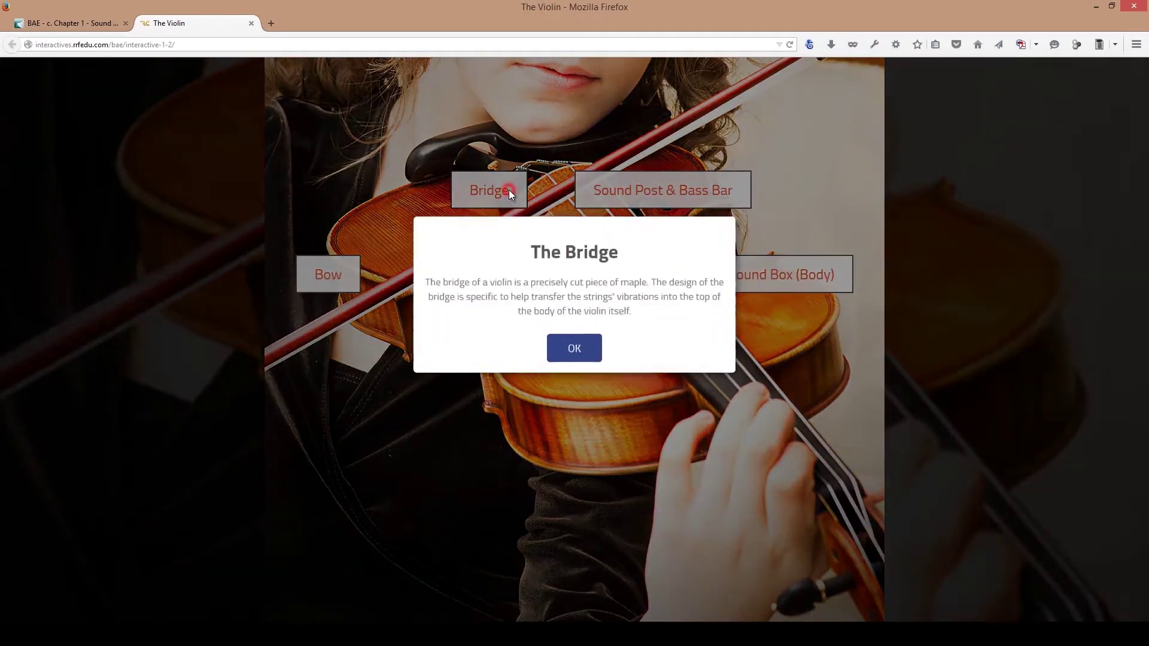
{"action": "left_click", "coordinate": [586, 352]}
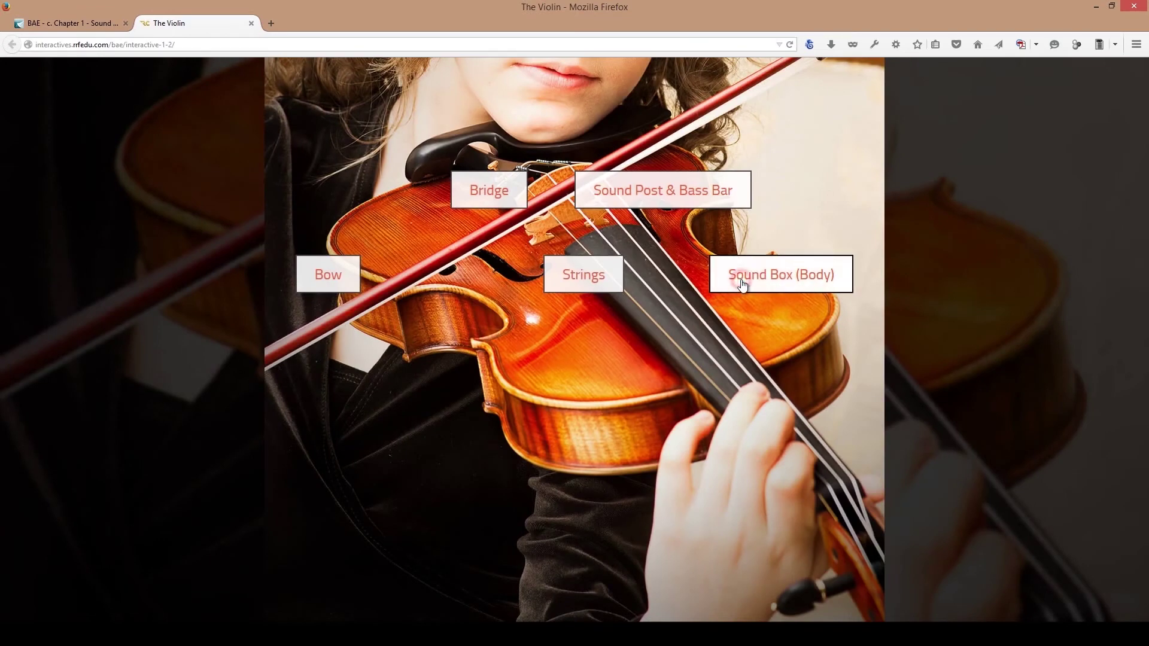
{"action": "left_click", "coordinate": [742, 281]}
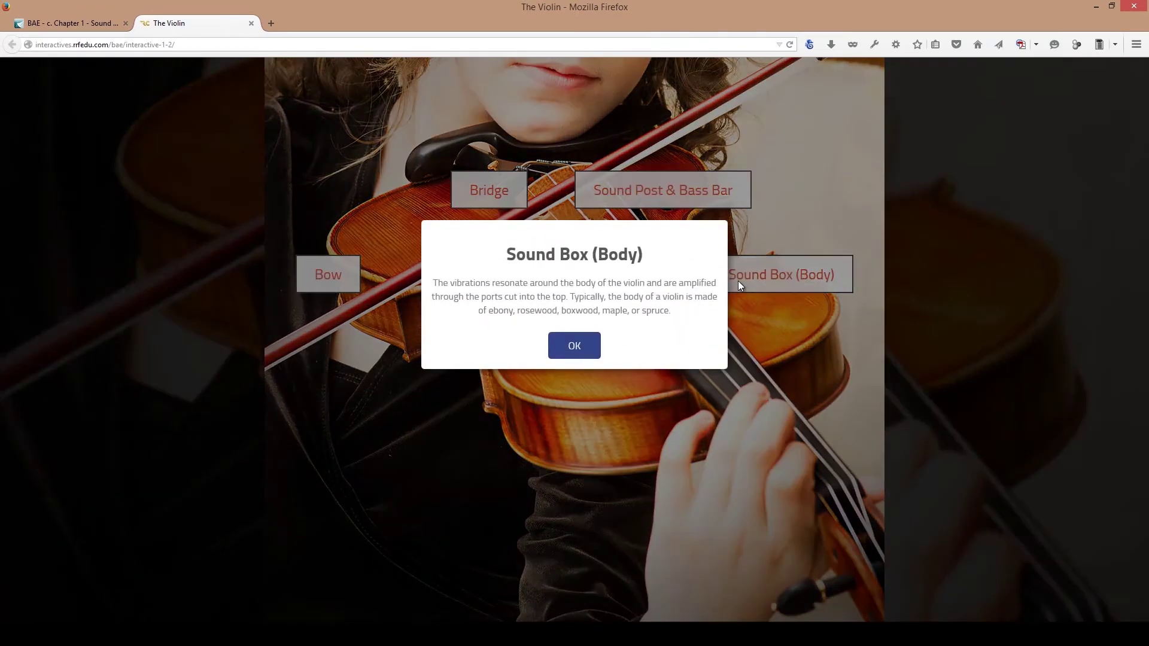
{"action": "left_click", "coordinate": [706, 196]}
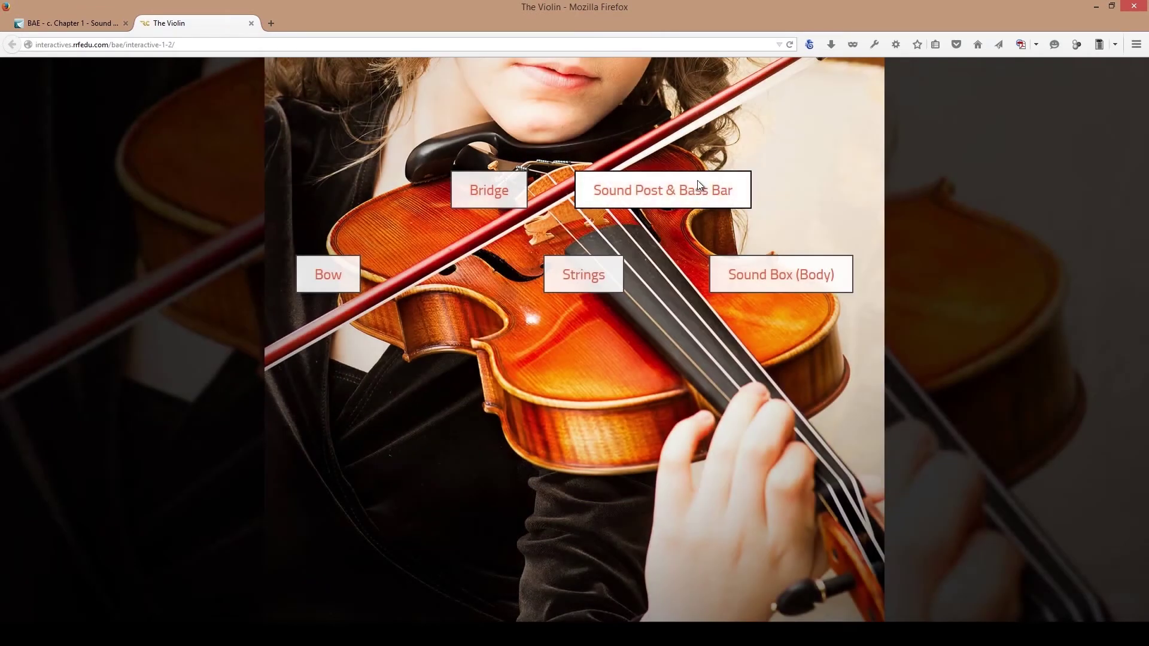
{"action": "key", "text": "ctrl+w"}
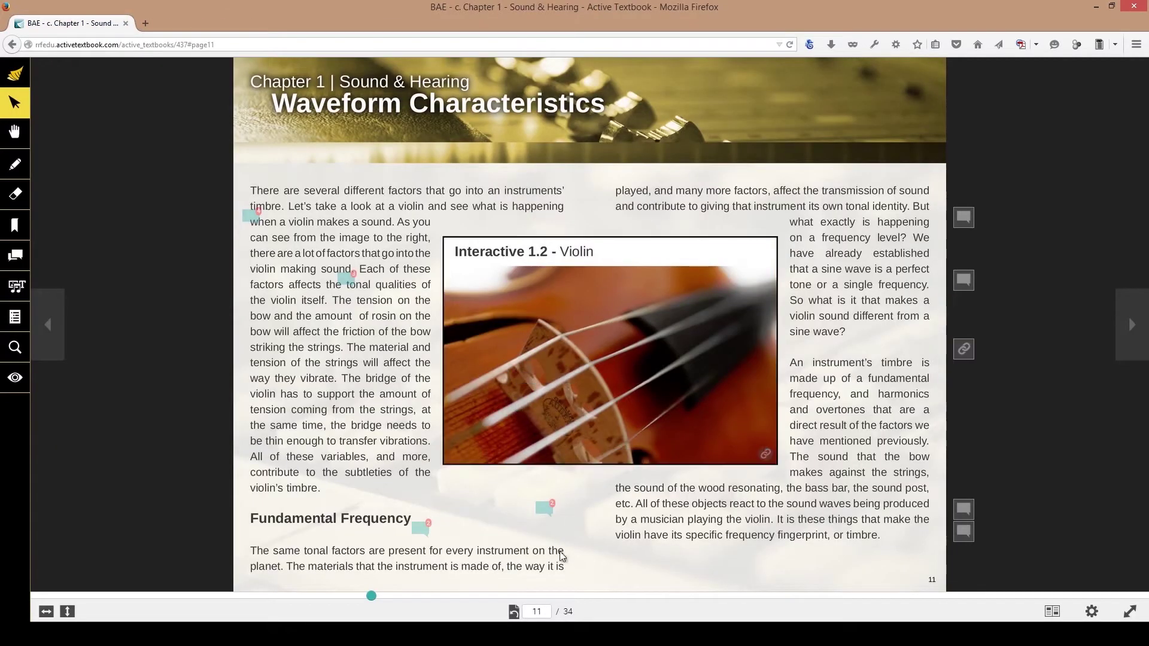
Advance from page 11 past Complex Waveforms and Section Review to the Hearing page 21
{"action": "left_click", "coordinate": [1133, 325]}
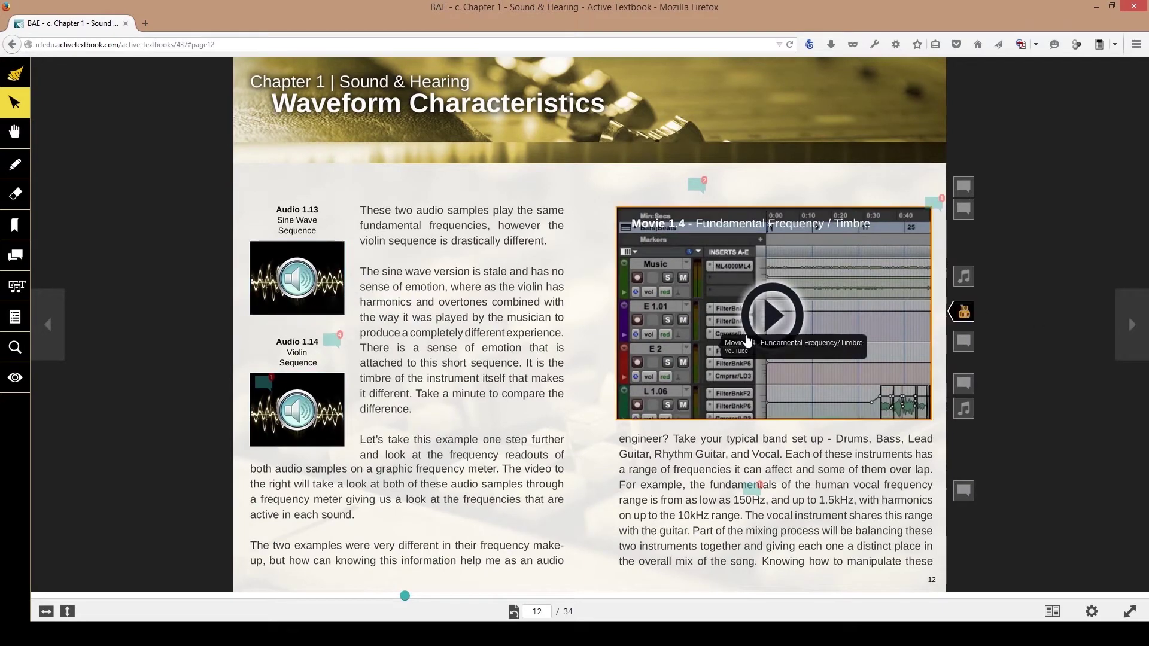
{"action": "left_click", "coordinate": [1126, 321]}
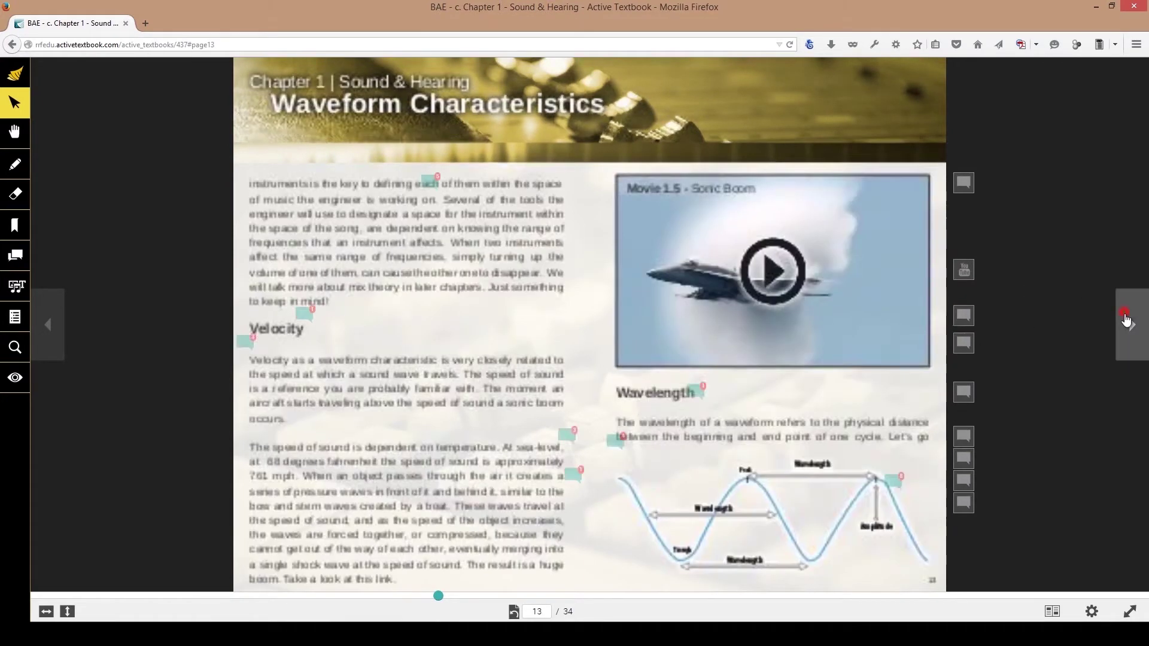
{"action": "left_click", "coordinate": [1132, 322]}
{"action": "left_click", "coordinate": [1133, 322]}
{"action": "left_click", "coordinate": [1132, 323]}
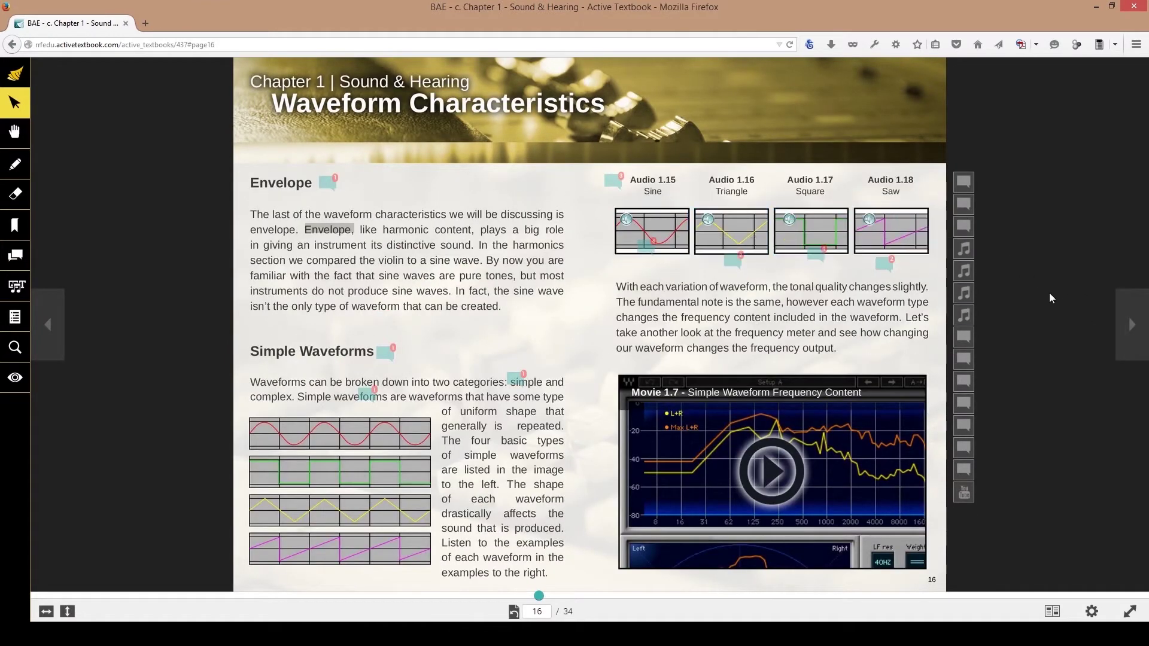
{"action": "left_click", "coordinate": [1130, 327]}
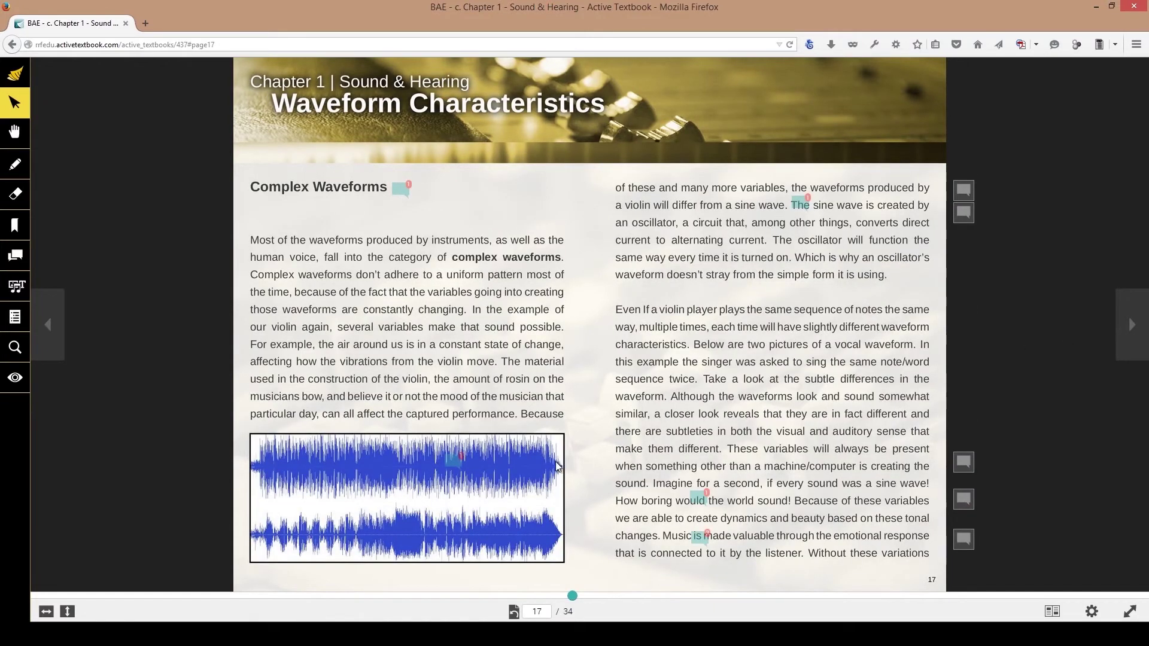
{"action": "left_click", "coordinate": [1127, 324]}
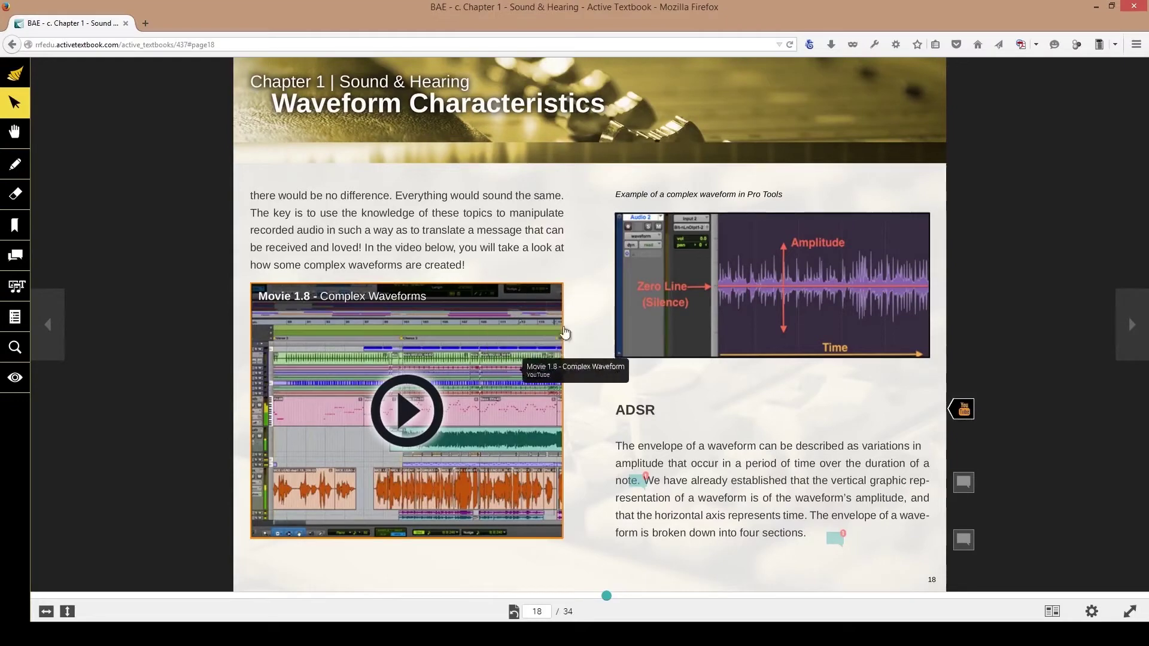
{"action": "left_click", "coordinate": [1131, 326]}
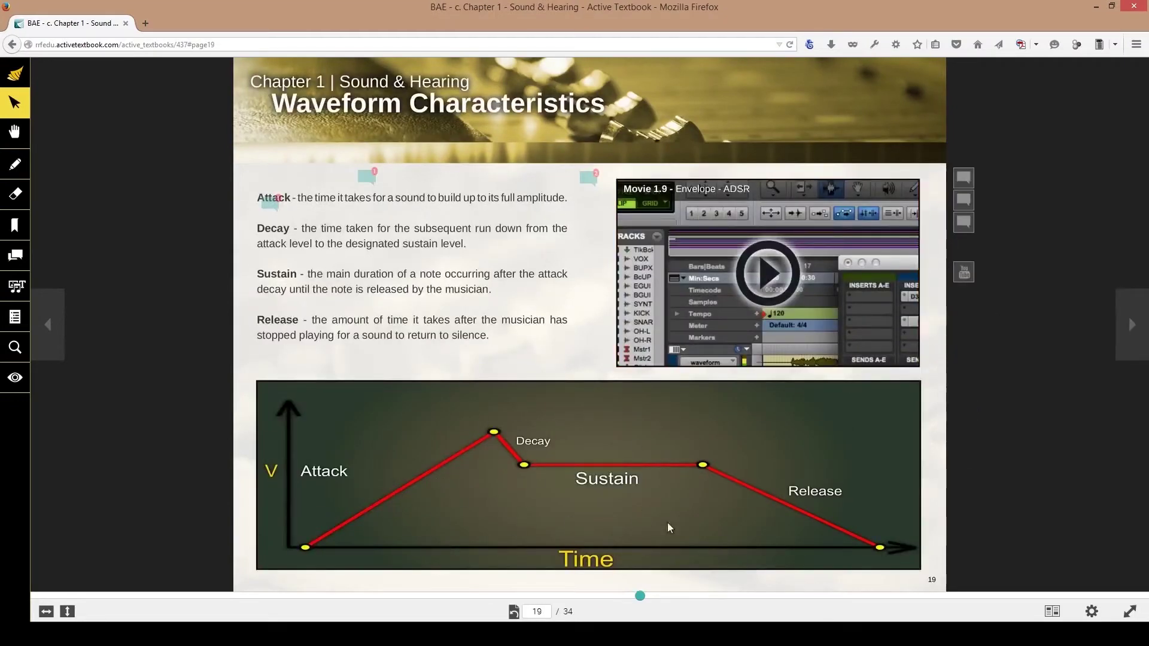
{"action": "left_click", "coordinate": [1130, 325]}
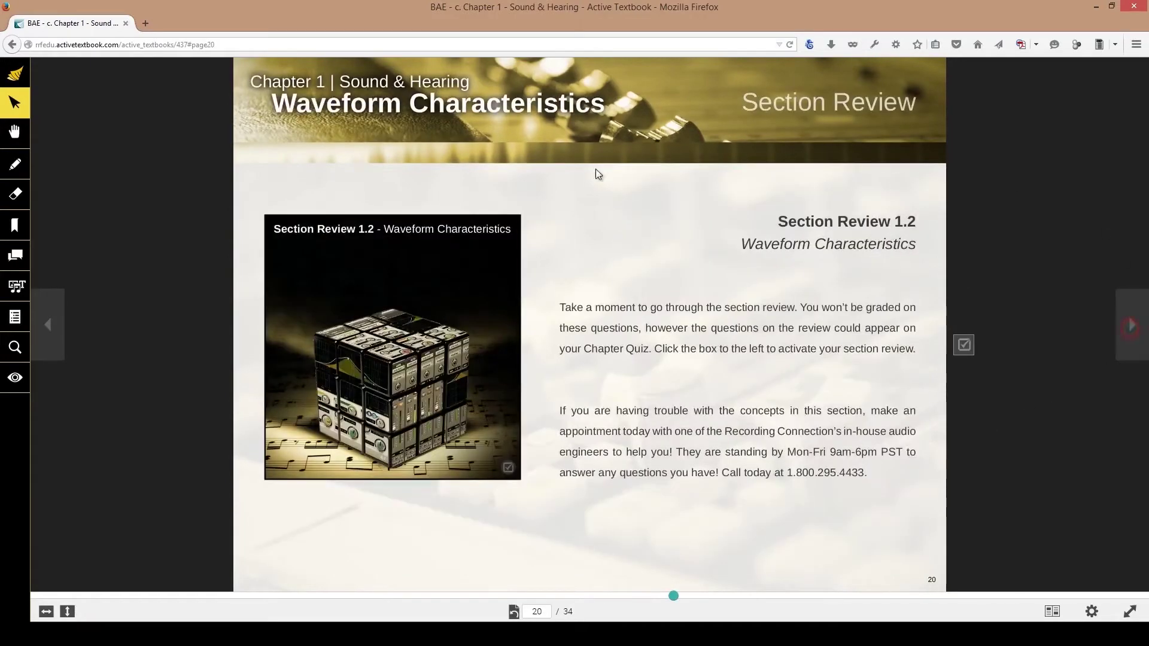
{"action": "left_click", "coordinate": [1123, 311]}
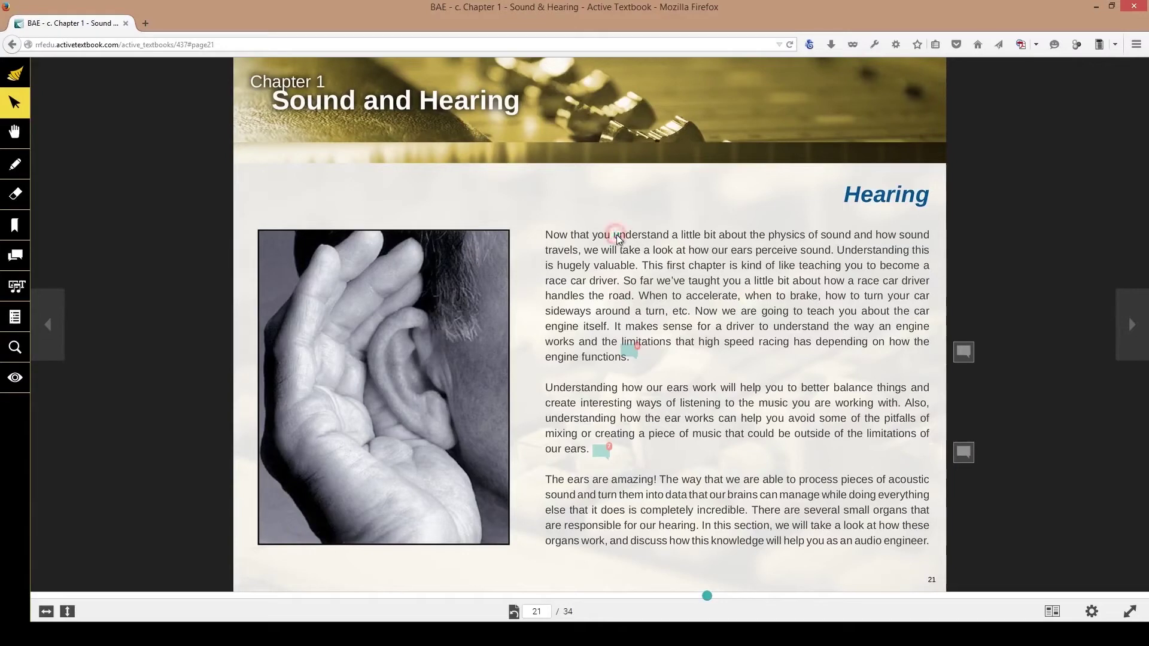
{"action": "left_click_drag", "start_coordinate": [616, 235], "coordinate": [667, 238]}
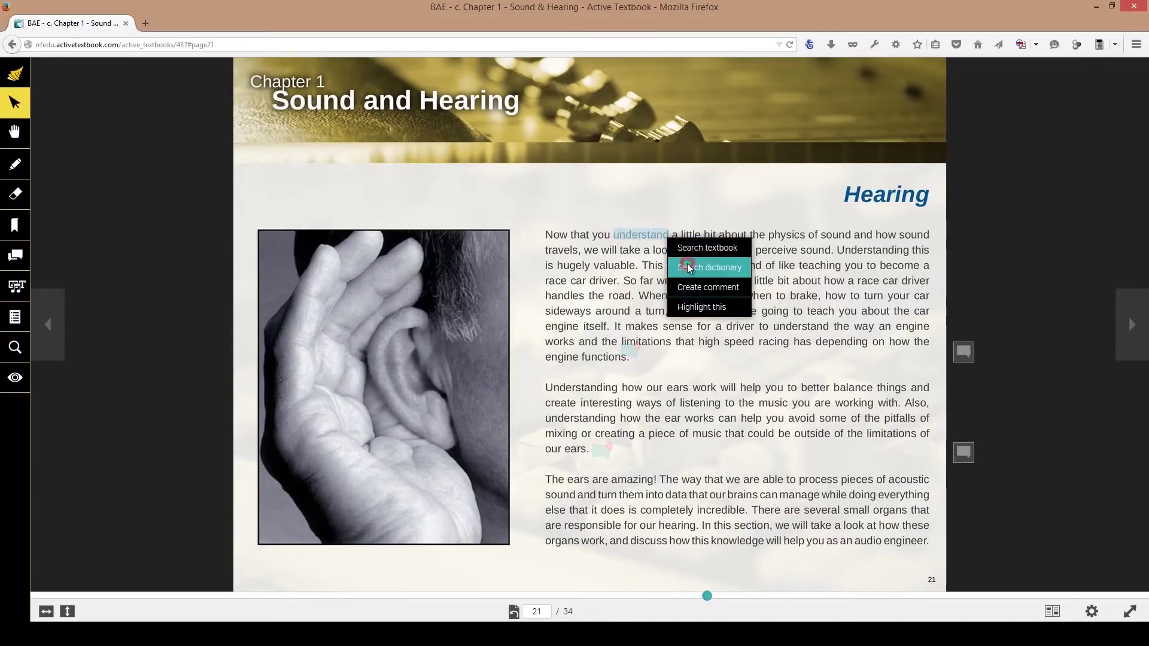
{"action": "left_click", "coordinate": [687, 267]}
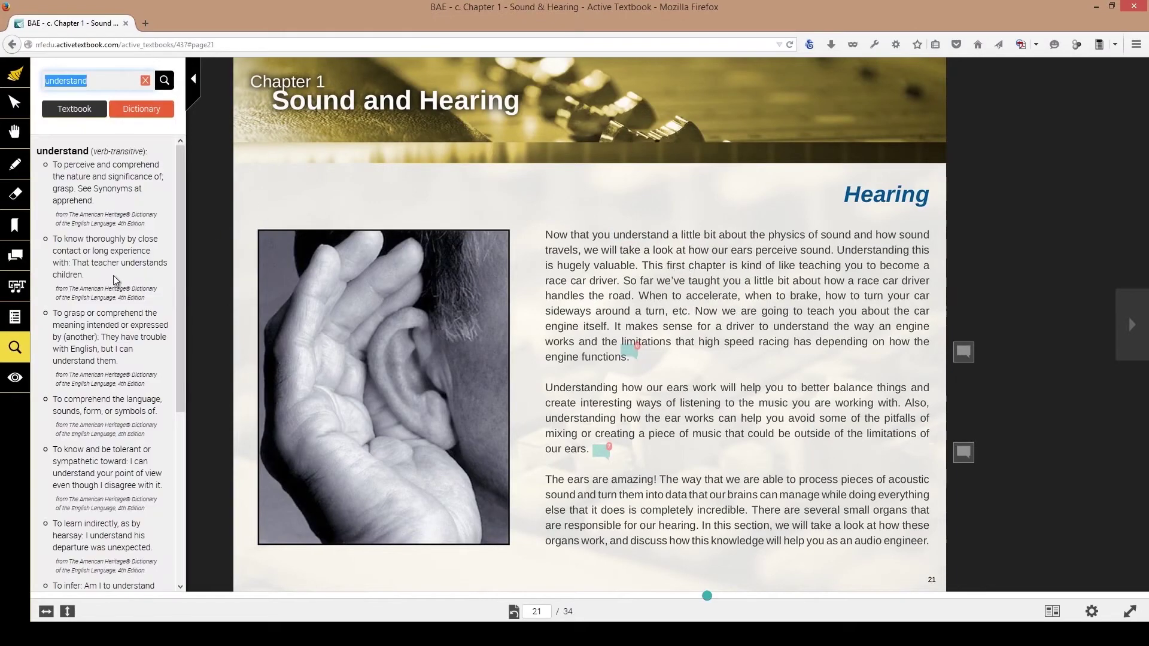
{"action": "scroll", "coordinate": [100, 278], "scroll_direction": "down", "scroll_amount": 3}
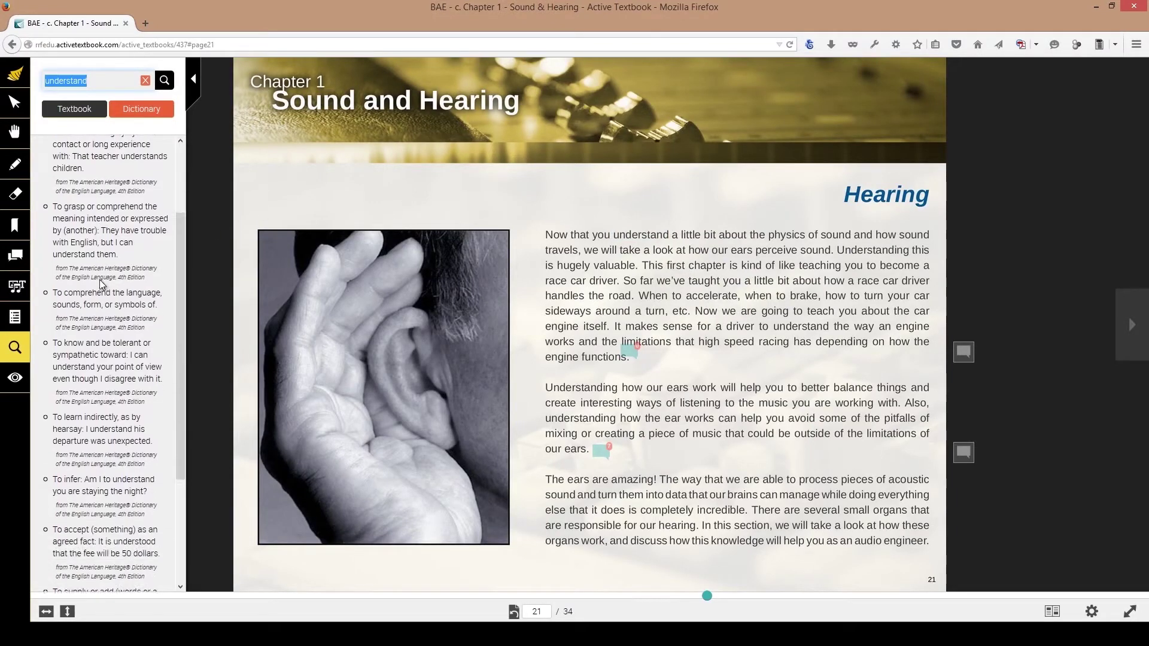
{"action": "scroll", "coordinate": [102, 285], "scroll_direction": "down", "scroll_amount": 4}
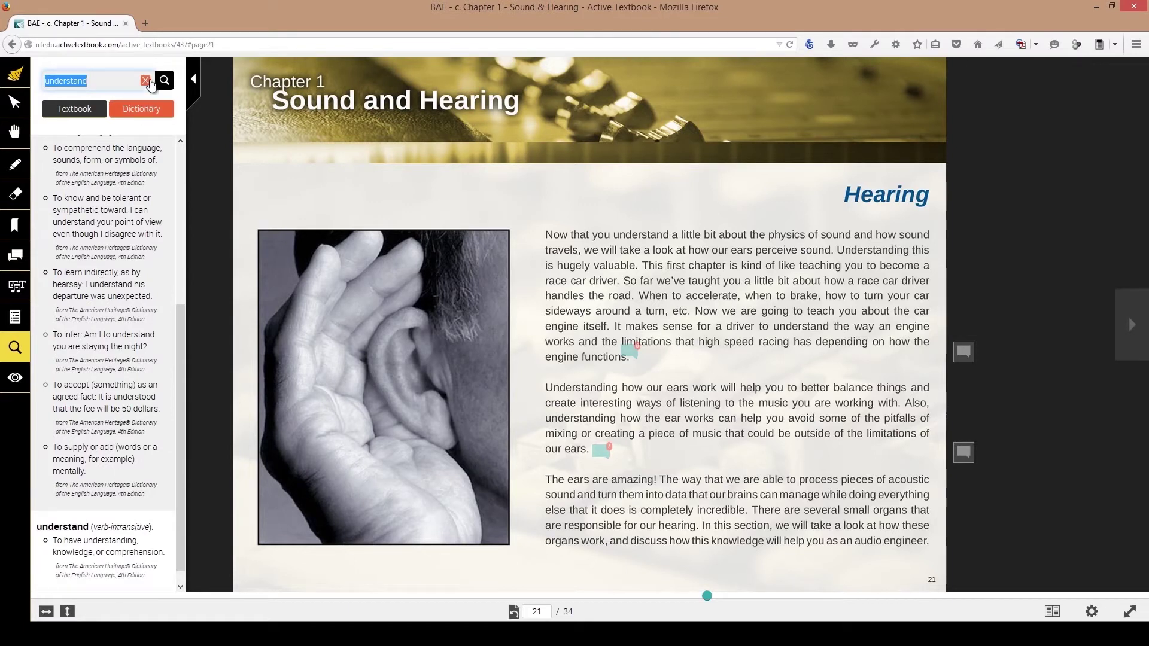
{"action": "left_click", "coordinate": [194, 78]}
{"action": "left_click_drag", "start_coordinate": [616, 233], "coordinate": [666, 233]}
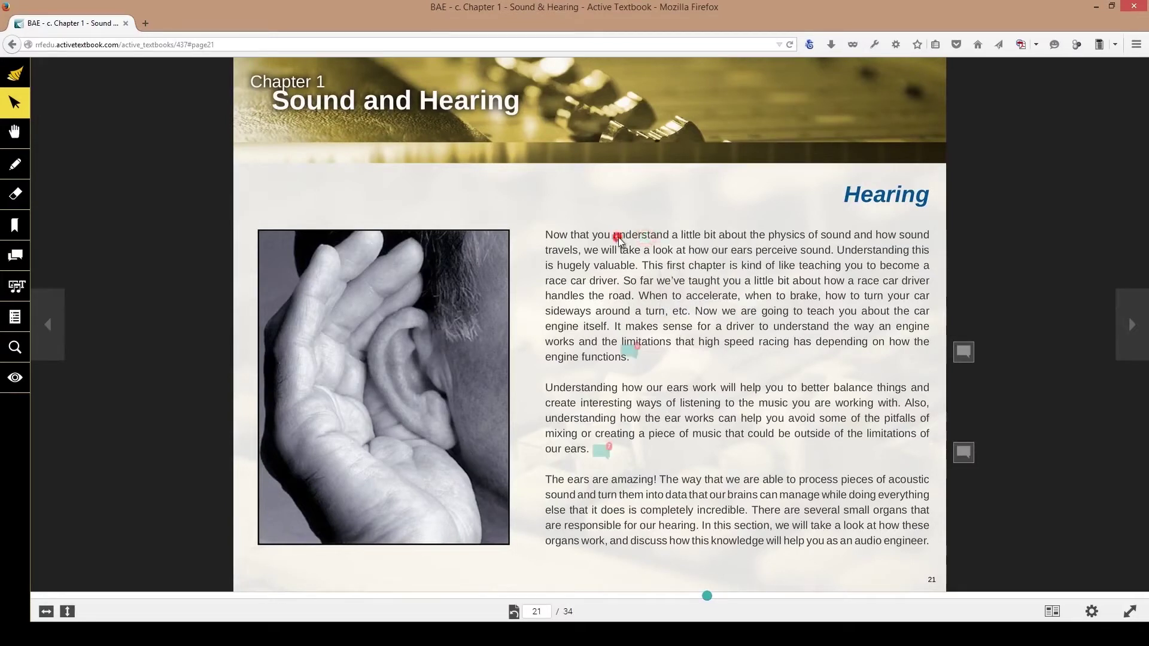
Highlight 'understand a little bit about the physics of sound' in yellow, then remove it
{"action": "left_click_drag", "start_coordinate": [619, 237], "coordinate": [805, 238]}
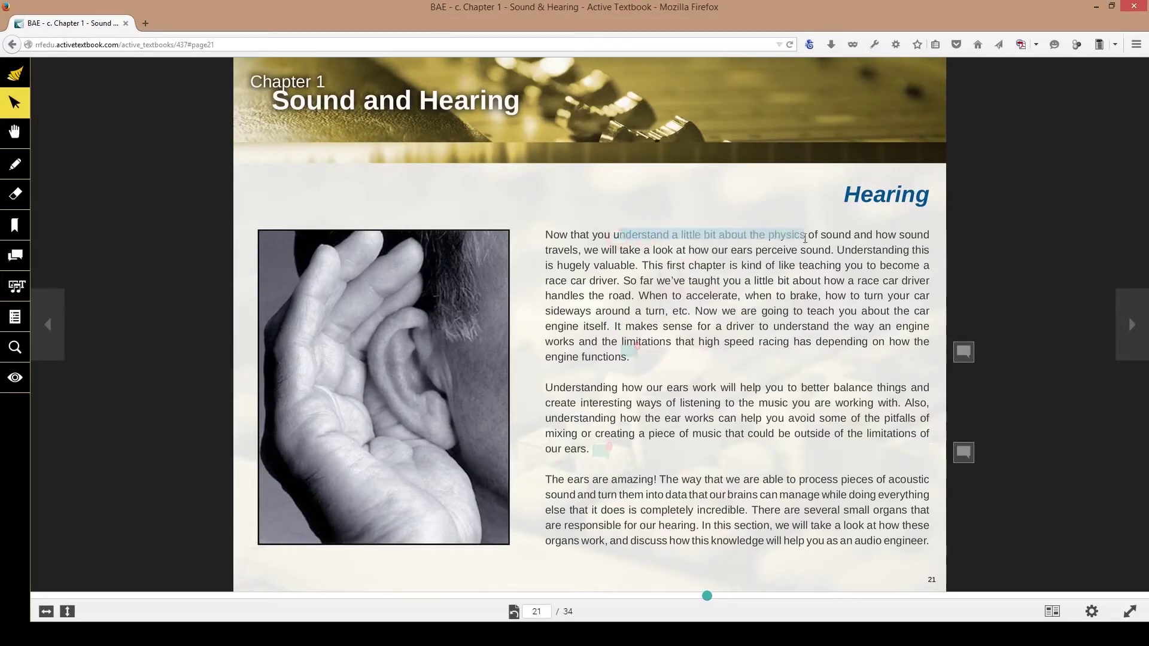
{"action": "right_click", "coordinate": [847, 240]}
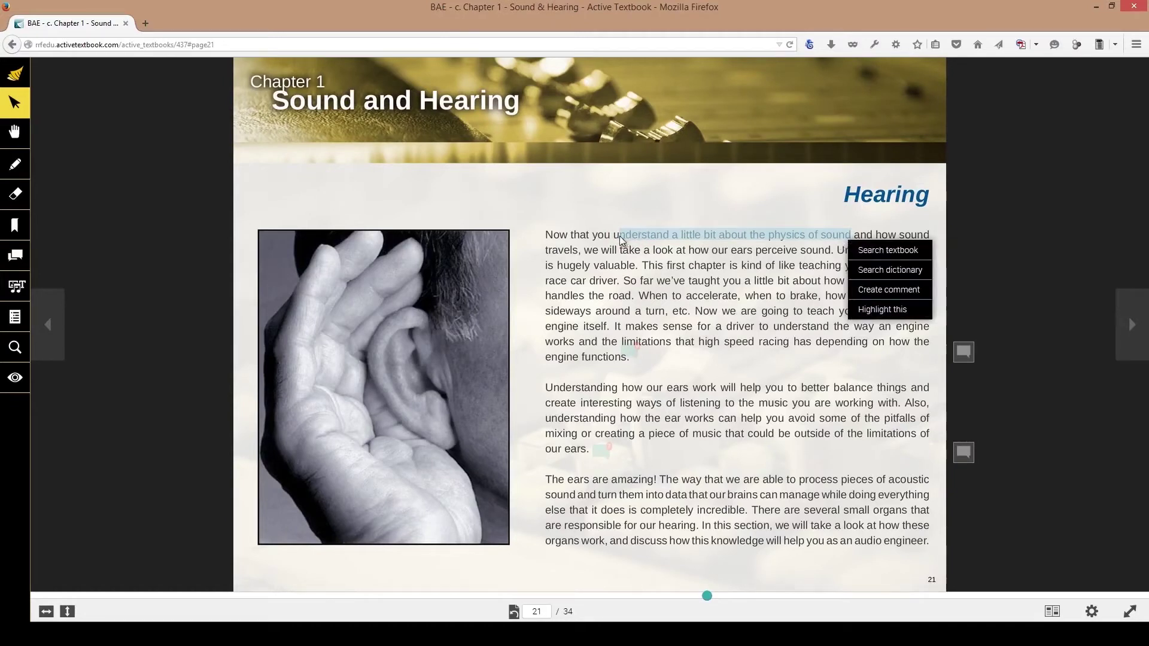
{"action": "left_click_drag", "start_coordinate": [613, 236], "coordinate": [849, 236]}
{"action": "right_click", "coordinate": [849, 236]}
{"action": "left_click", "coordinate": [882, 306]}
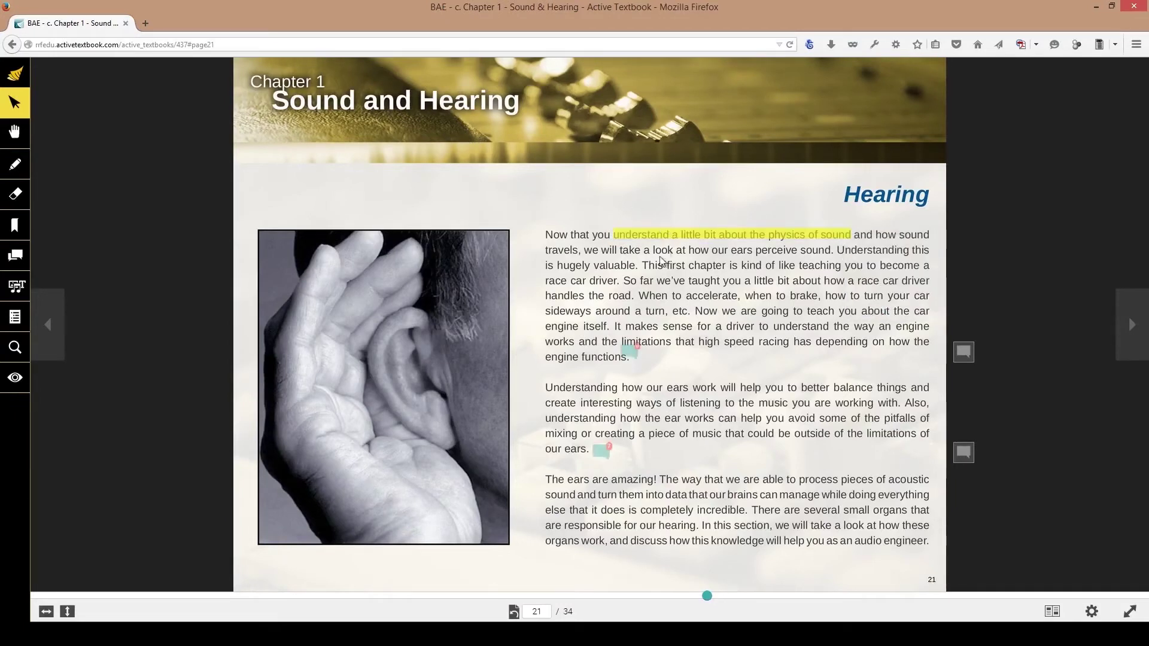
{"action": "left_click", "coordinate": [628, 234]}
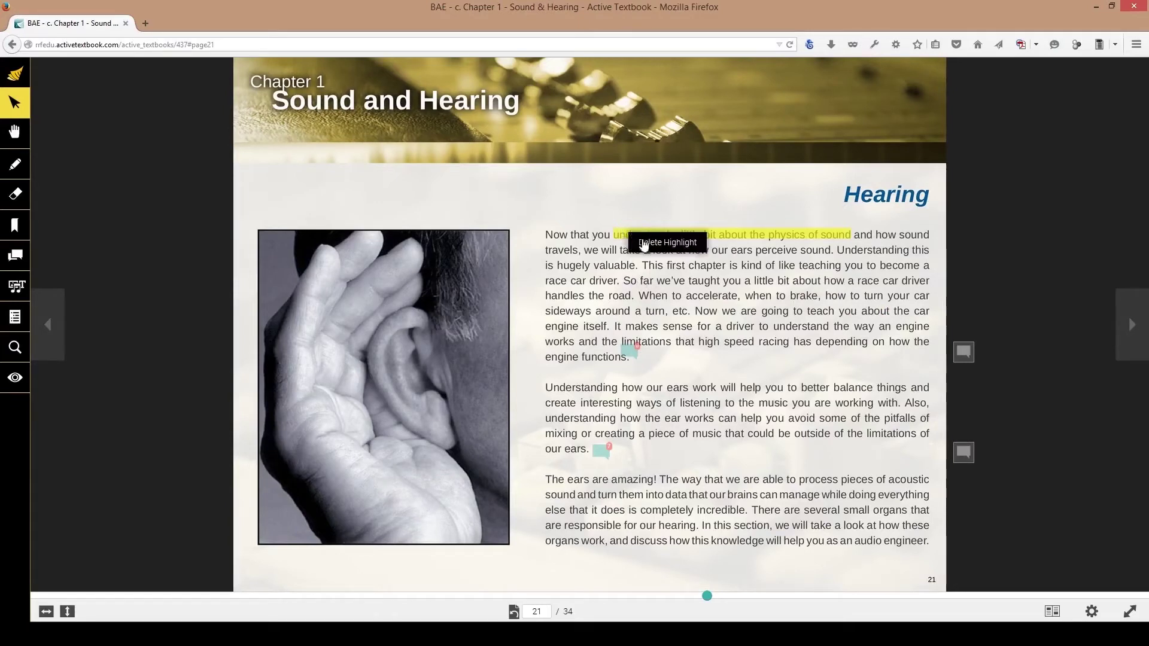
{"action": "left_click", "coordinate": [645, 242]}
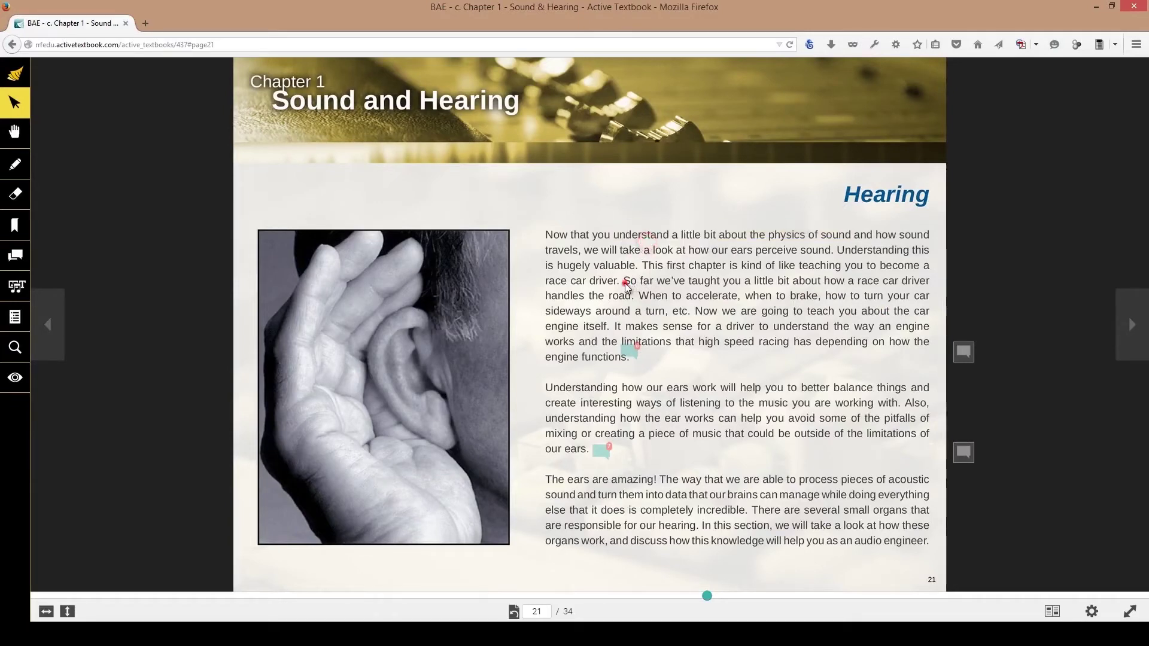
Highlight the race-car drivers sentence, delete that highlight, and pick the Note tool
{"action": "left_click_drag", "start_coordinate": [633, 296], "coordinate": [625, 282]}
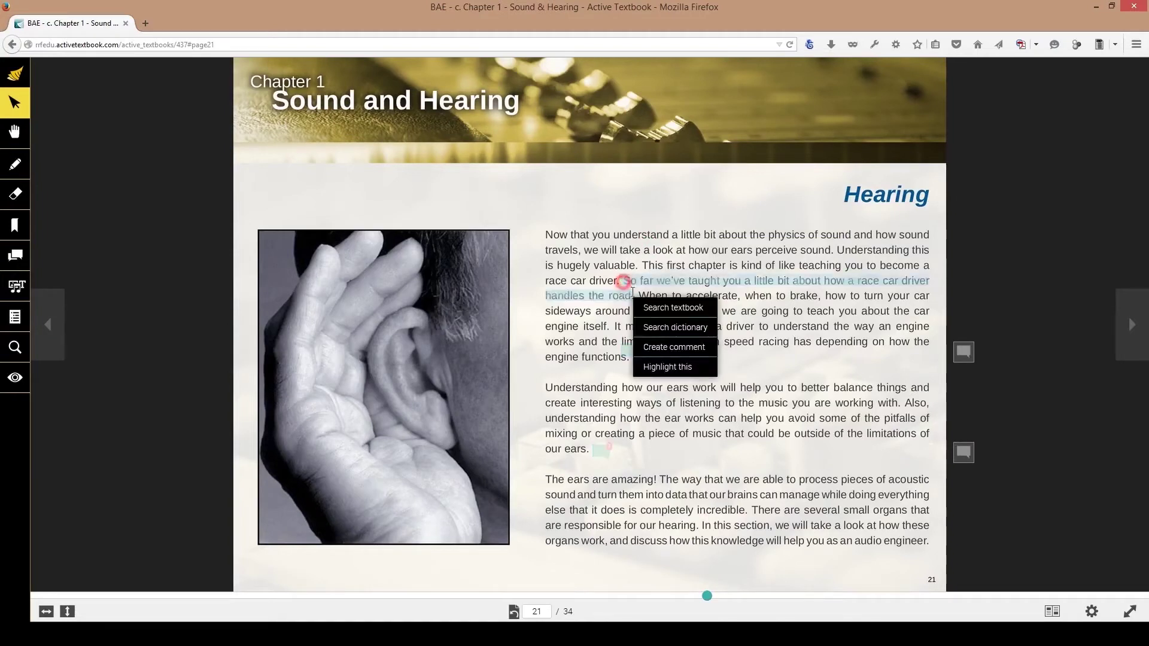
{"action": "left_click", "coordinate": [657, 366]}
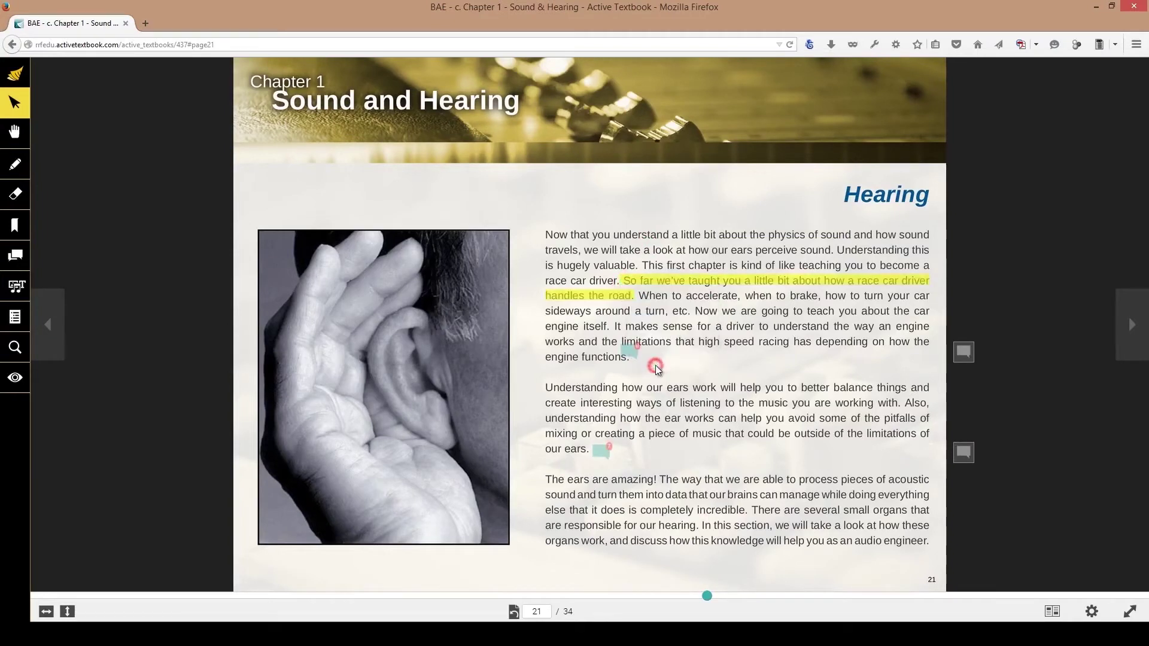
{"action": "left_click", "coordinate": [629, 279]}
{"action": "left_click", "coordinate": [649, 293]}
{"action": "left_click", "coordinate": [15, 257]}
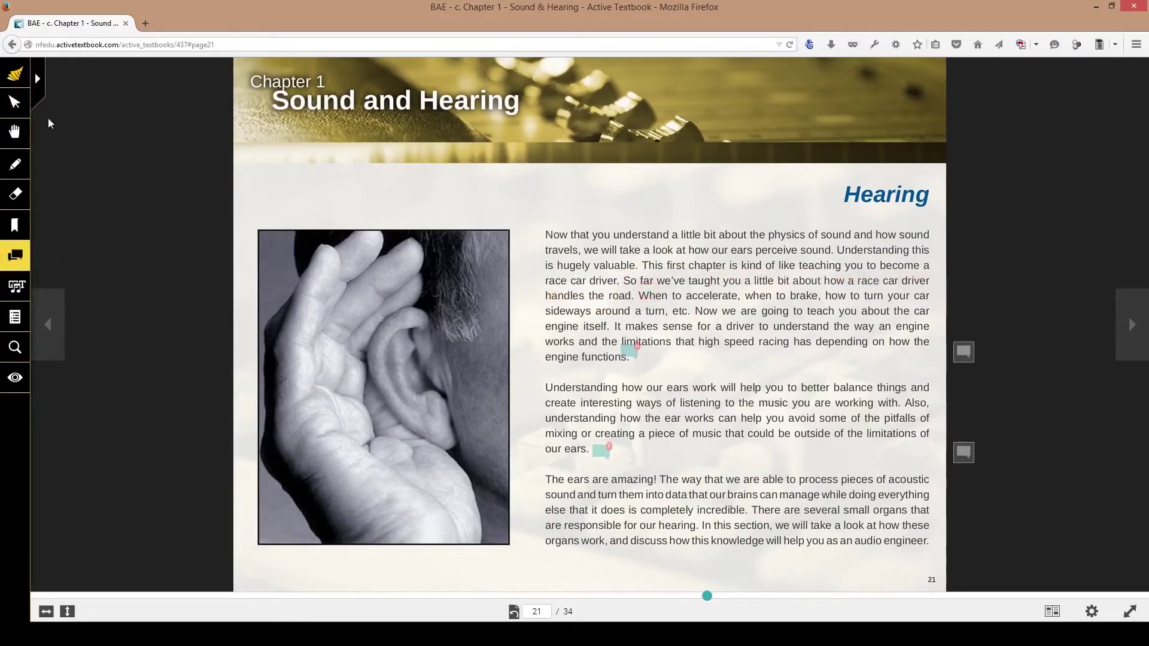
Post a comment 'This i' on the word valuable, then delete it
{"action": "left_click", "coordinate": [14, 102]}
{"action": "left_click", "coordinate": [622, 265]}
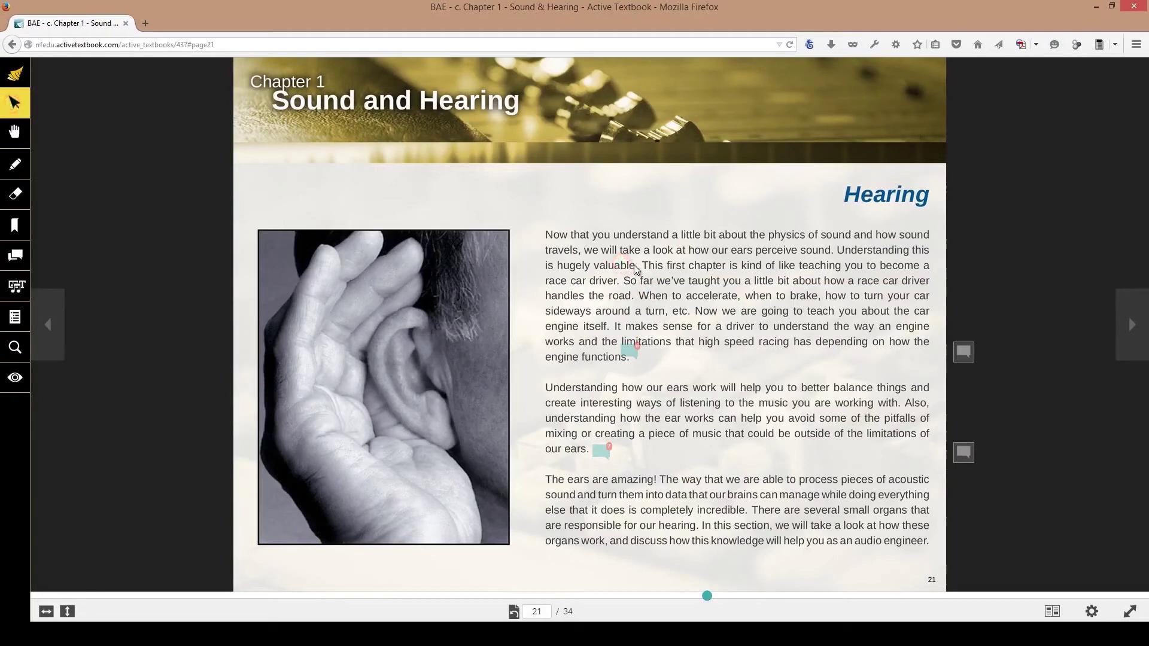
{"action": "left_click_drag", "start_coordinate": [636, 265], "coordinate": [594, 265]}
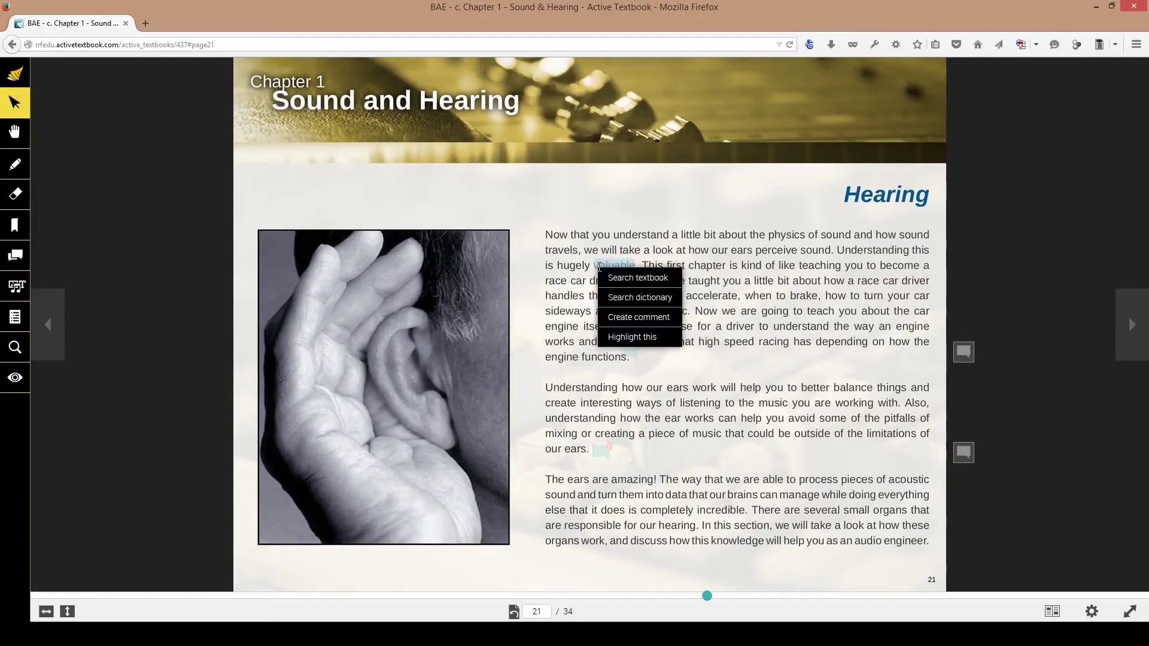
{"action": "left_click", "coordinate": [623, 317]}
{"action": "left_click", "coordinate": [709, 327]}
{"action": "type", "text": "This is valuable information..."}
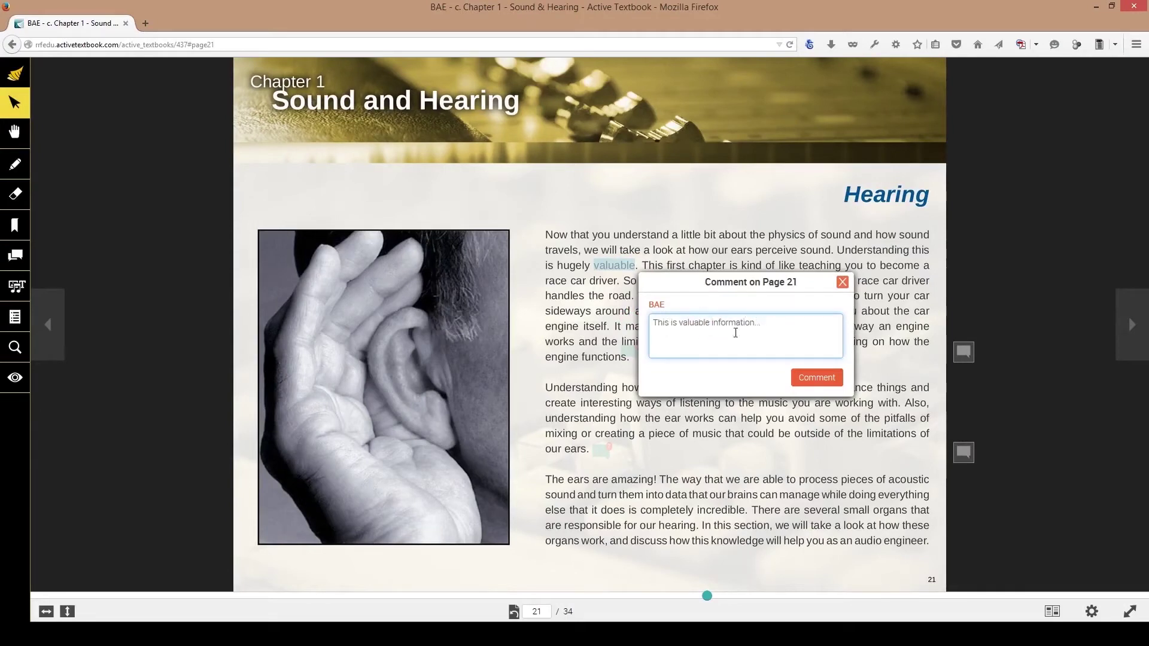
{"action": "left_click", "coordinate": [806, 377]}
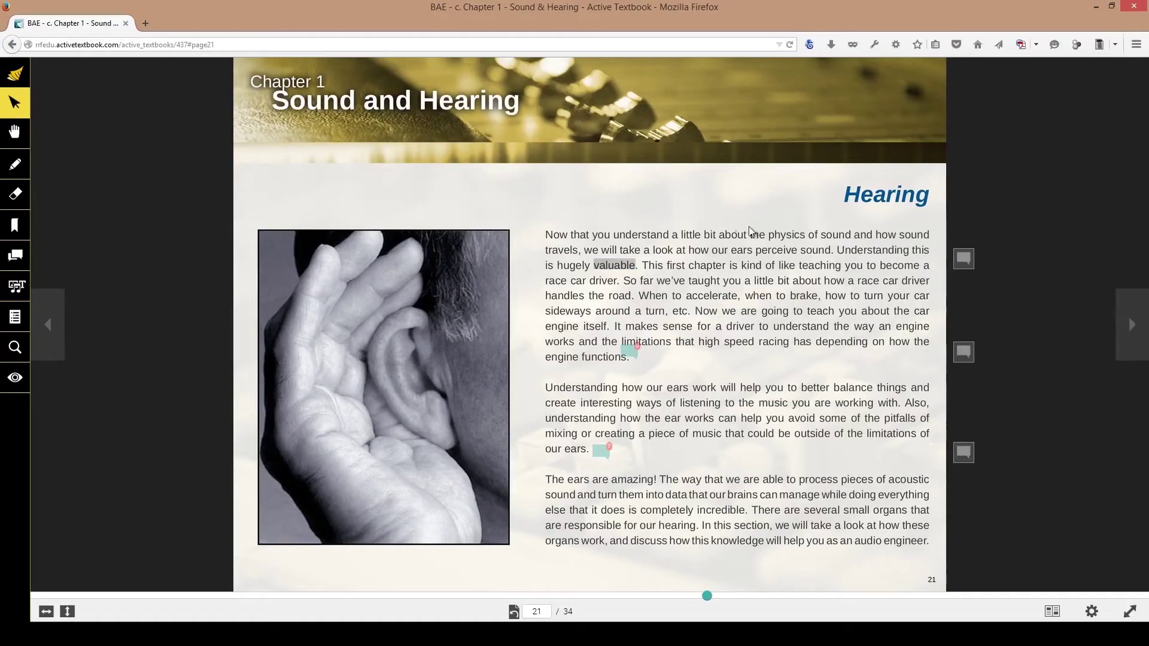
{"action": "left_click", "coordinate": [611, 271]}
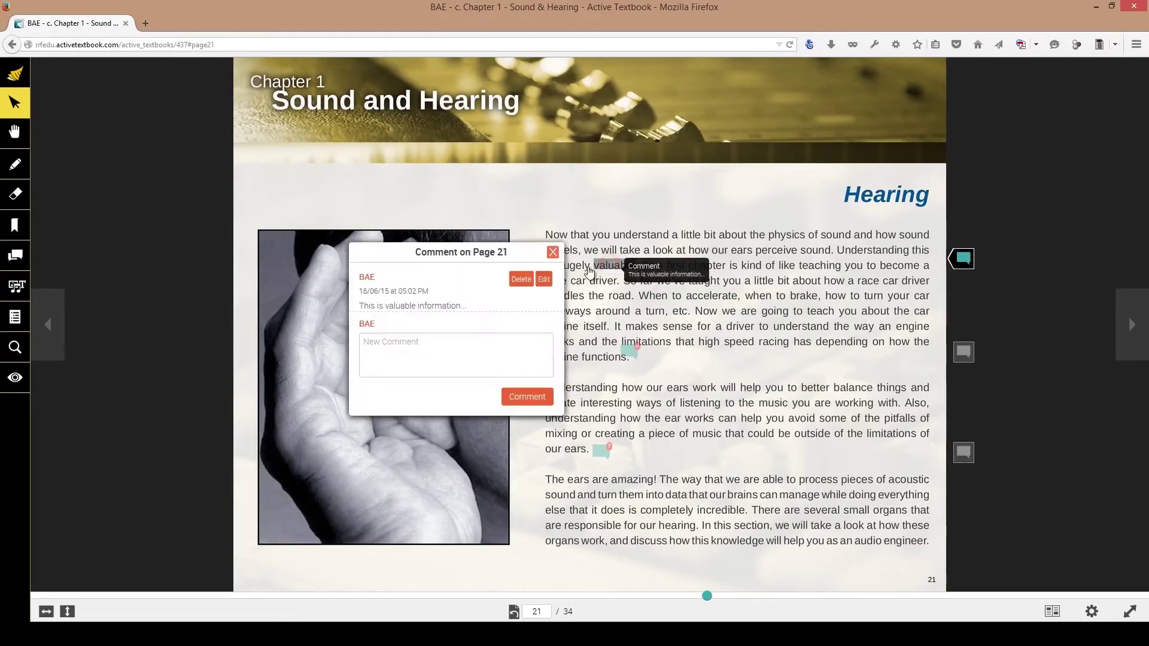
{"action": "left_click", "coordinate": [520, 279]}
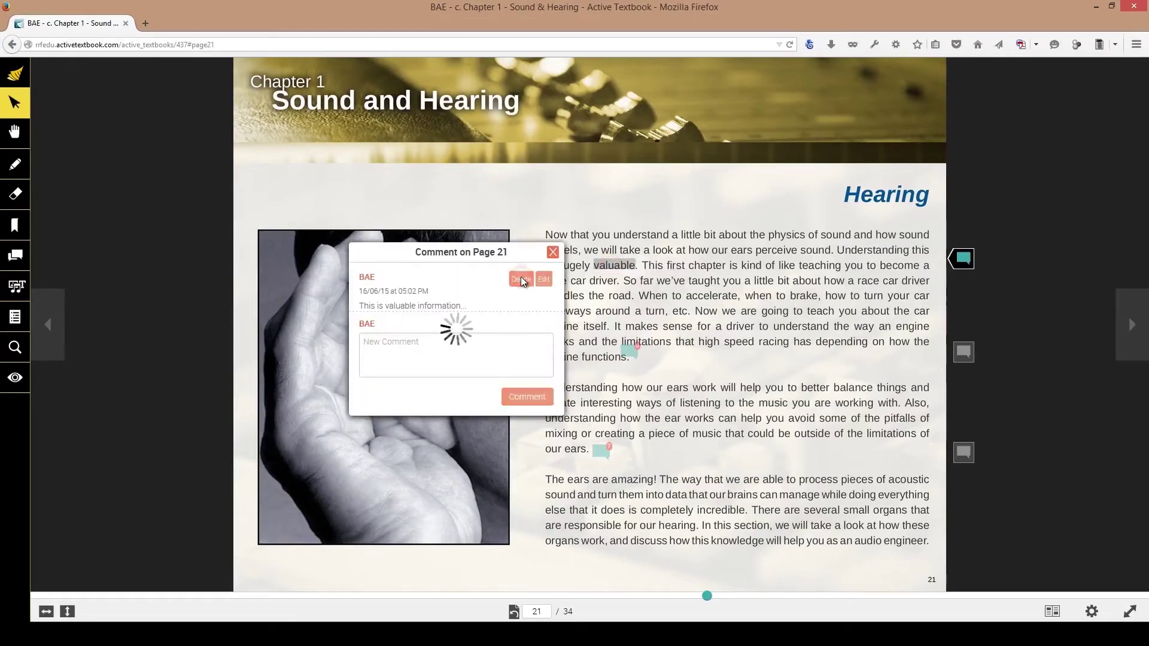
Read classmates' comments near engine functions and our ears, then advance to page 23
{"action": "left_click", "coordinate": [628, 356]}
{"action": "scroll", "coordinate": [709, 364], "scroll_direction": "down", "scroll_amount": 3}
{"action": "scroll", "coordinate": [711, 367], "scroll_direction": "down", "scroll_amount": 2}
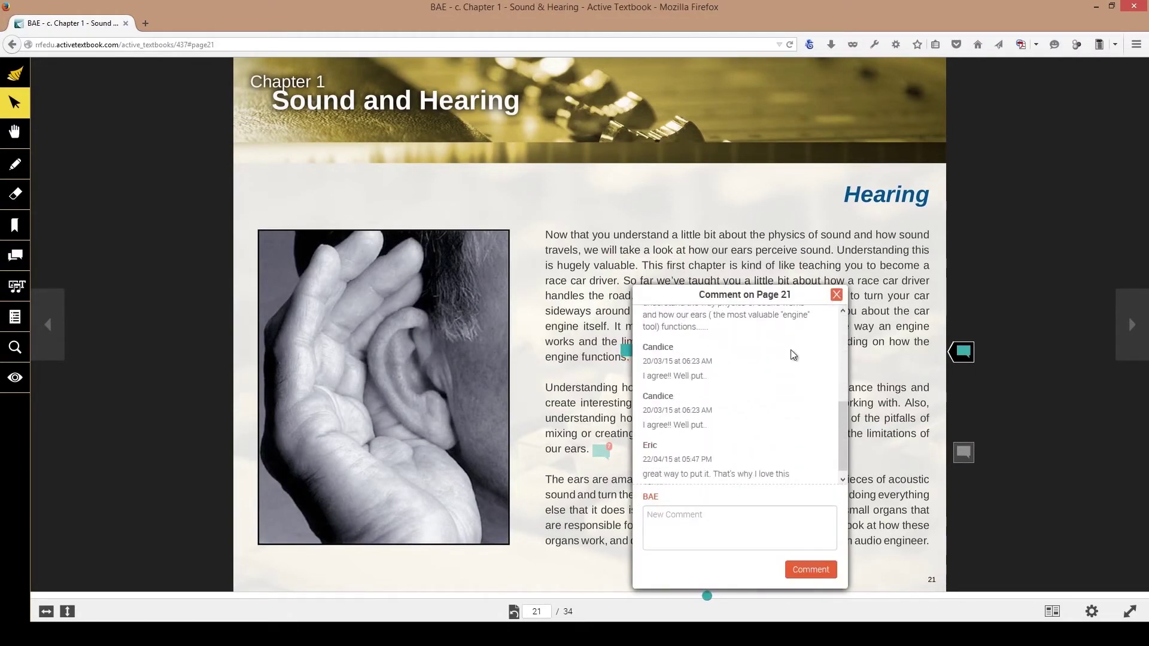
{"action": "left_click", "coordinate": [836, 294]}
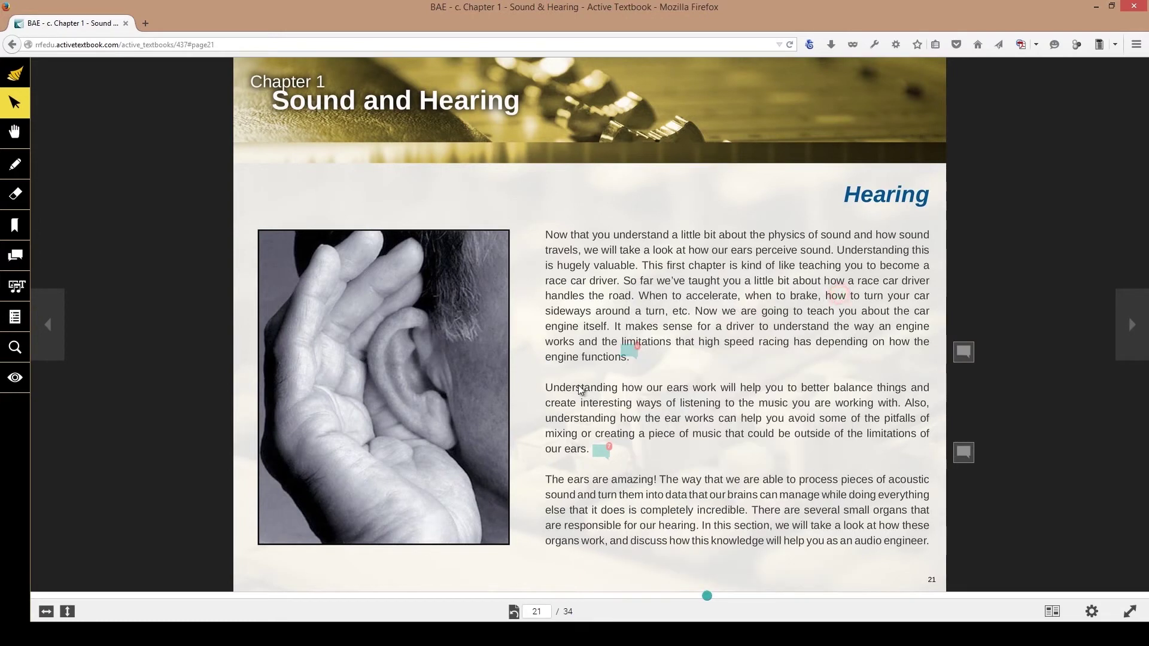
{"action": "left_click", "coordinate": [601, 451]}
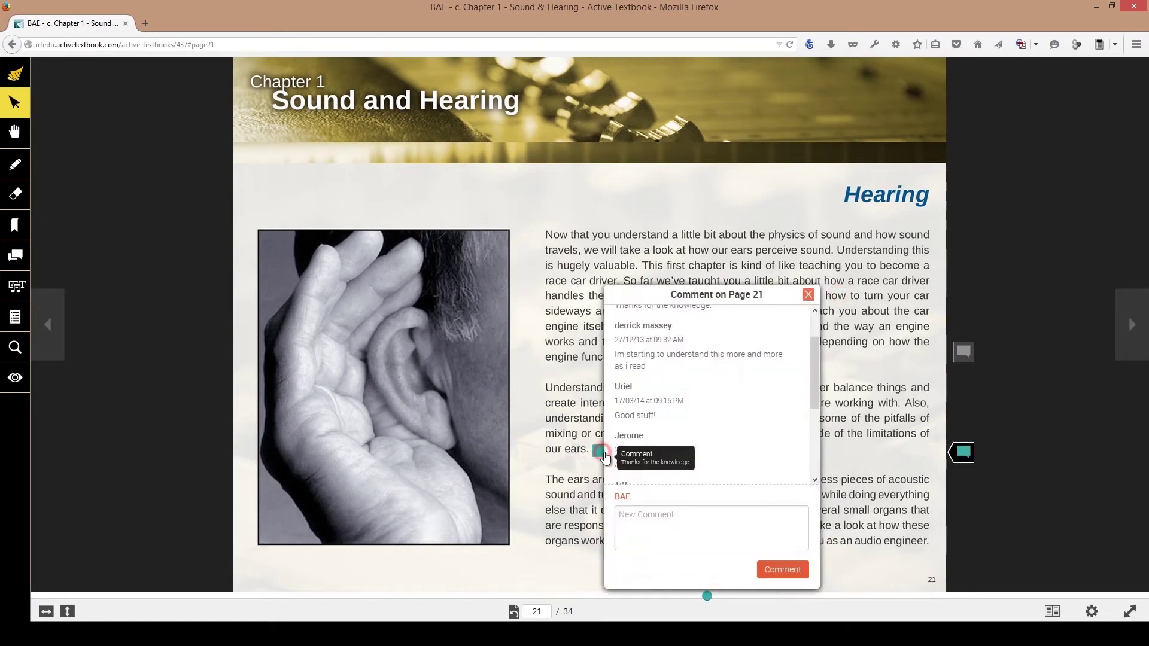
{"action": "scroll", "coordinate": [724, 394], "scroll_direction": "down", "scroll_amount": 4}
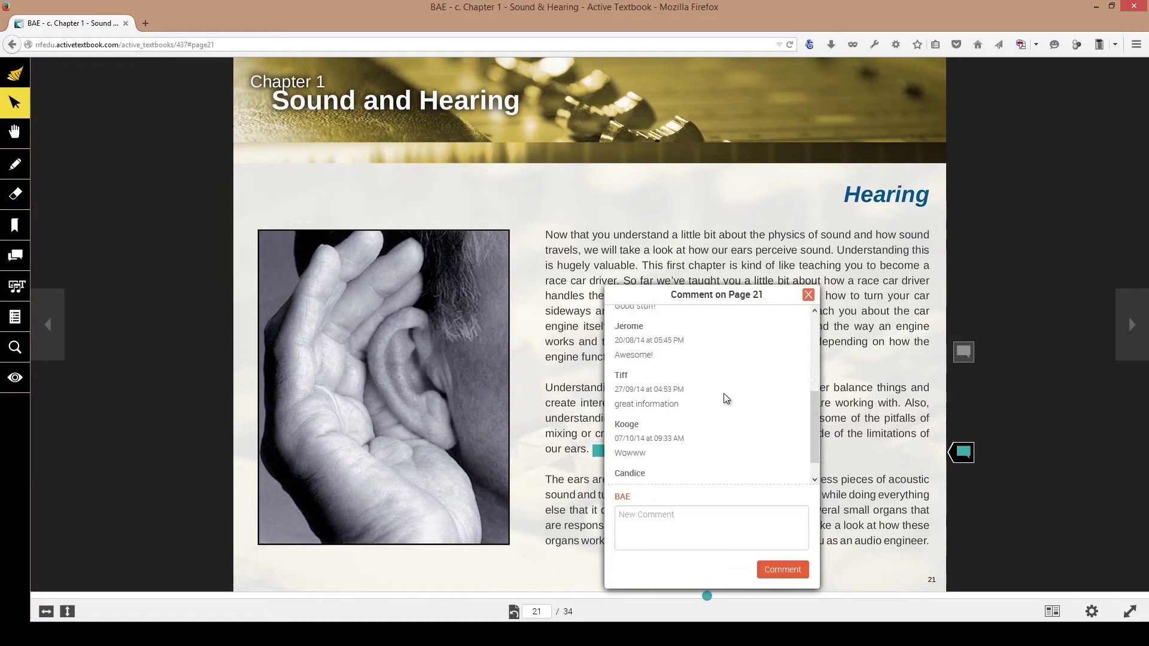
{"action": "scroll", "coordinate": [724, 394], "scroll_direction": "up", "scroll_amount": 5}
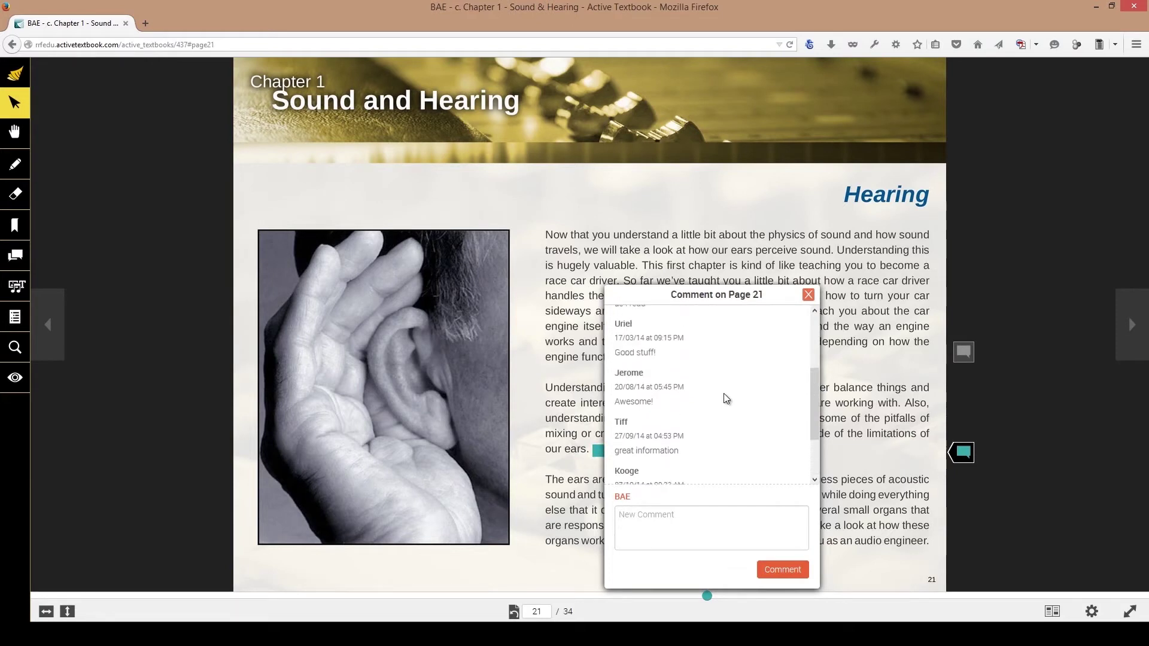
{"action": "left_click", "coordinate": [810, 295]}
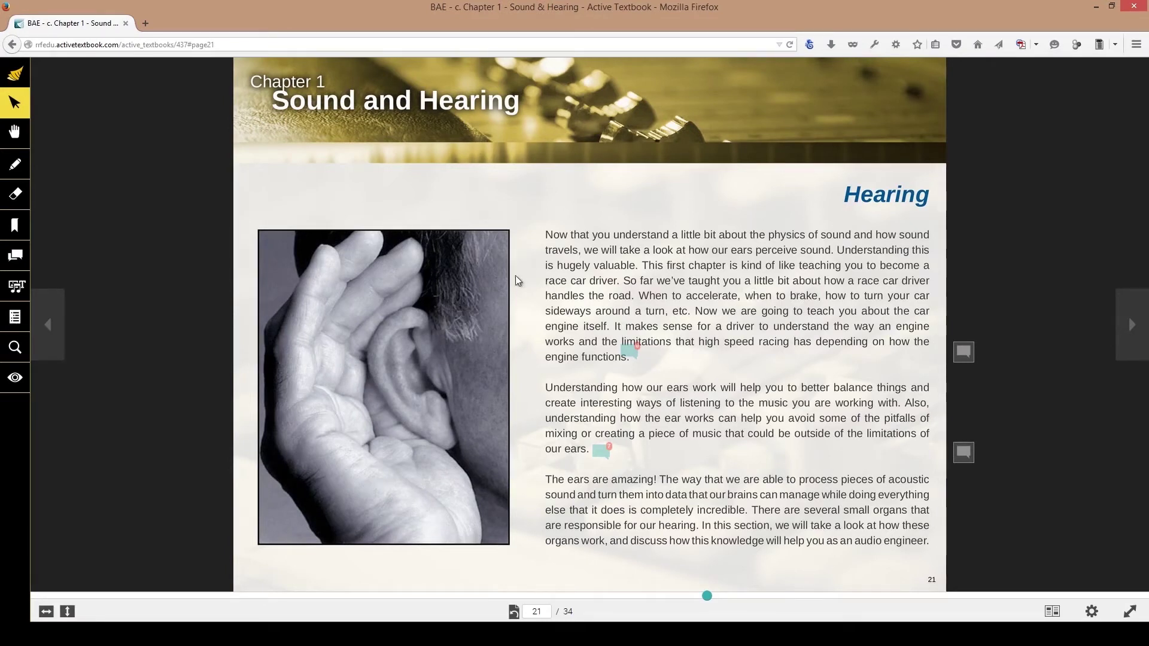
{"action": "left_click", "coordinate": [1130, 326]}
{"action": "left_click", "coordinate": [1130, 326]}
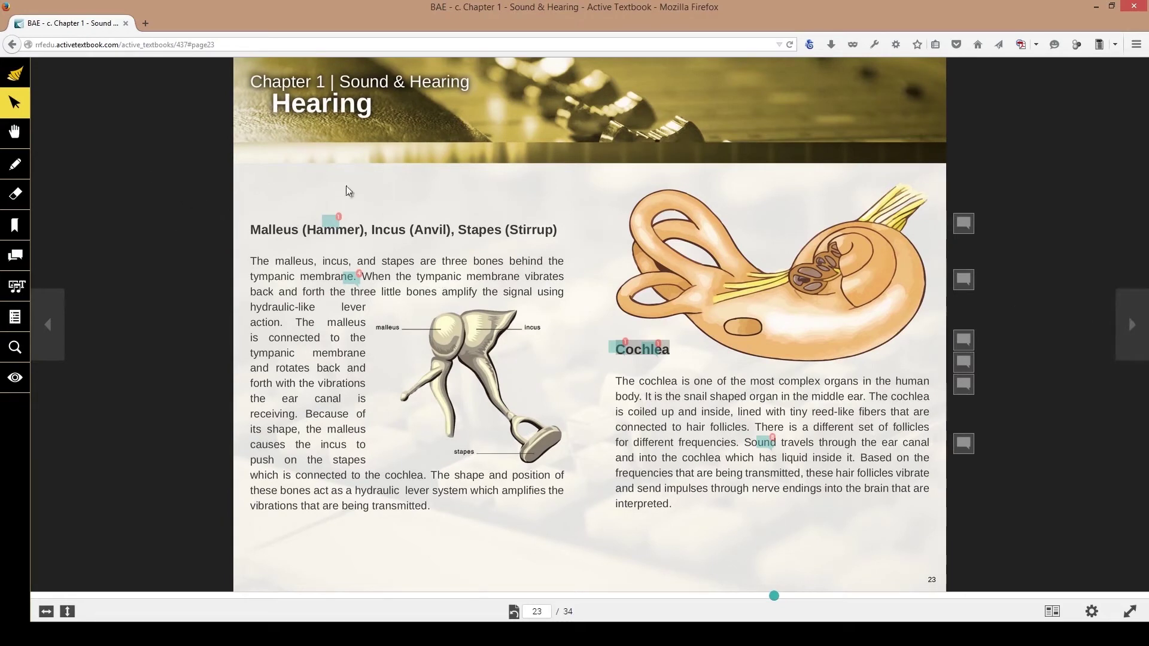
{"action": "left_click", "coordinate": [18, 289]}
{"action": "left_click", "coordinate": [15, 256]}
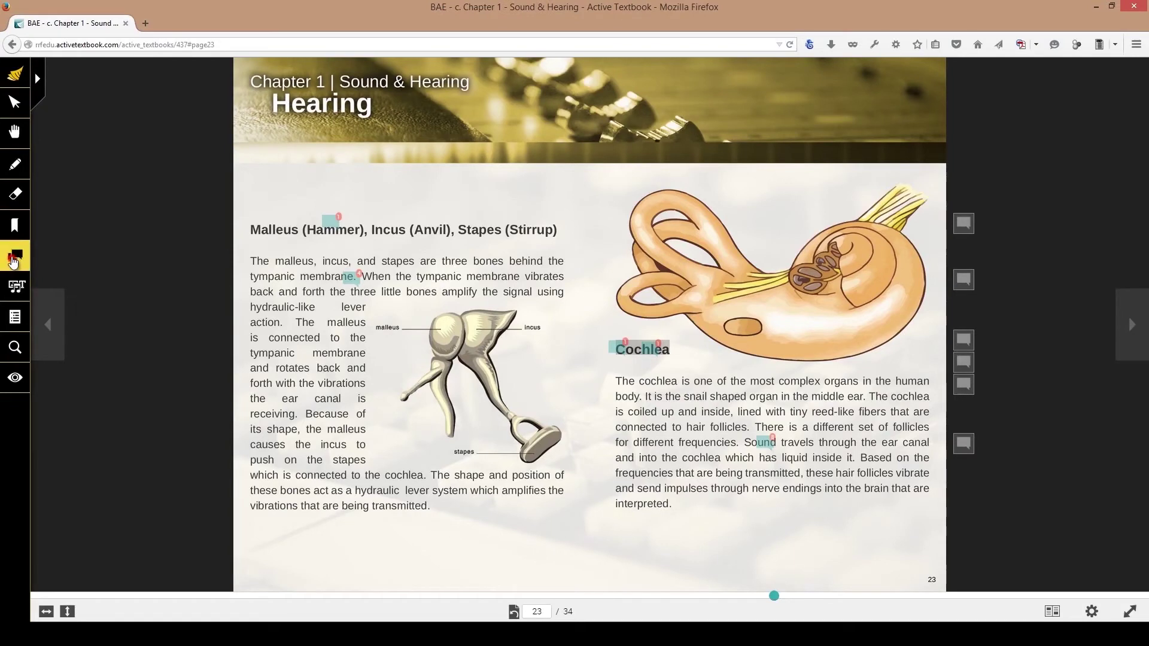
{"action": "left_click", "coordinate": [40, 79]}
{"action": "scroll", "coordinate": [137, 229], "scroll_direction": "down", "scroll_amount": 5}
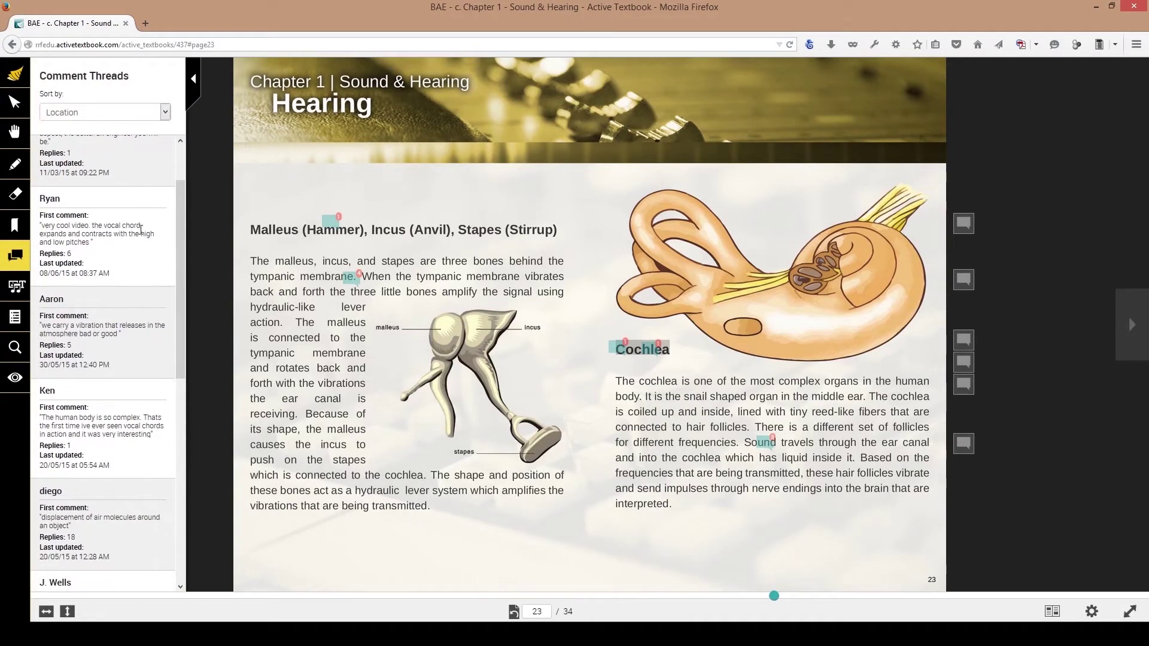
{"action": "scroll", "coordinate": [139, 240], "scroll_direction": "down", "scroll_amount": 8}
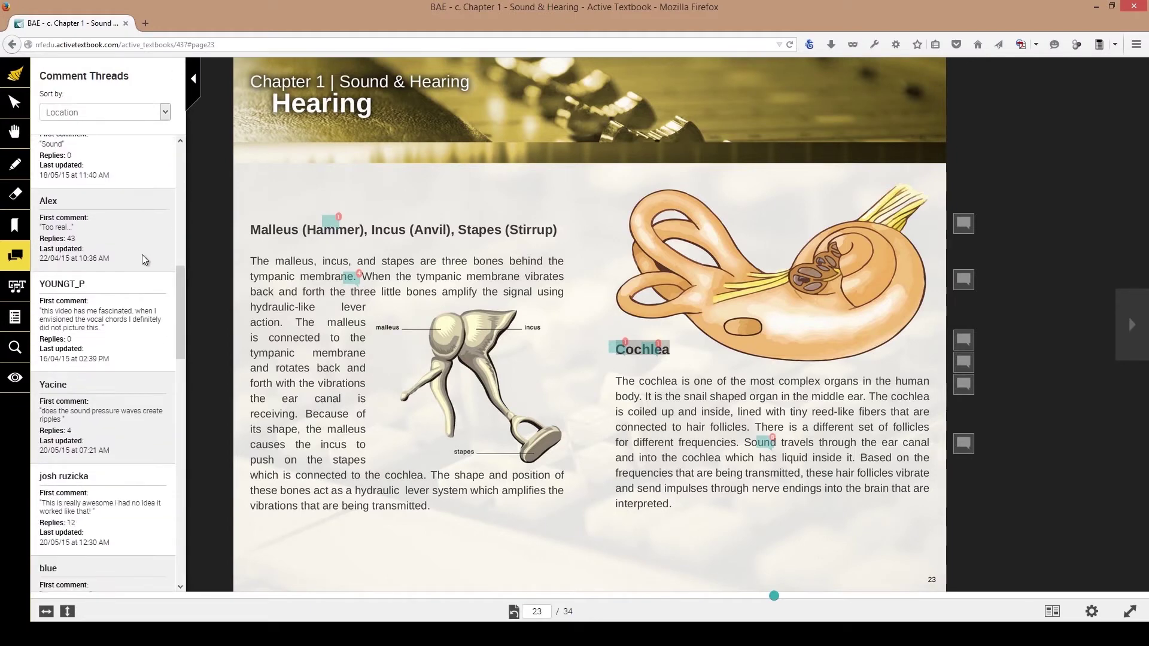
{"action": "left_click", "coordinate": [15, 287]}
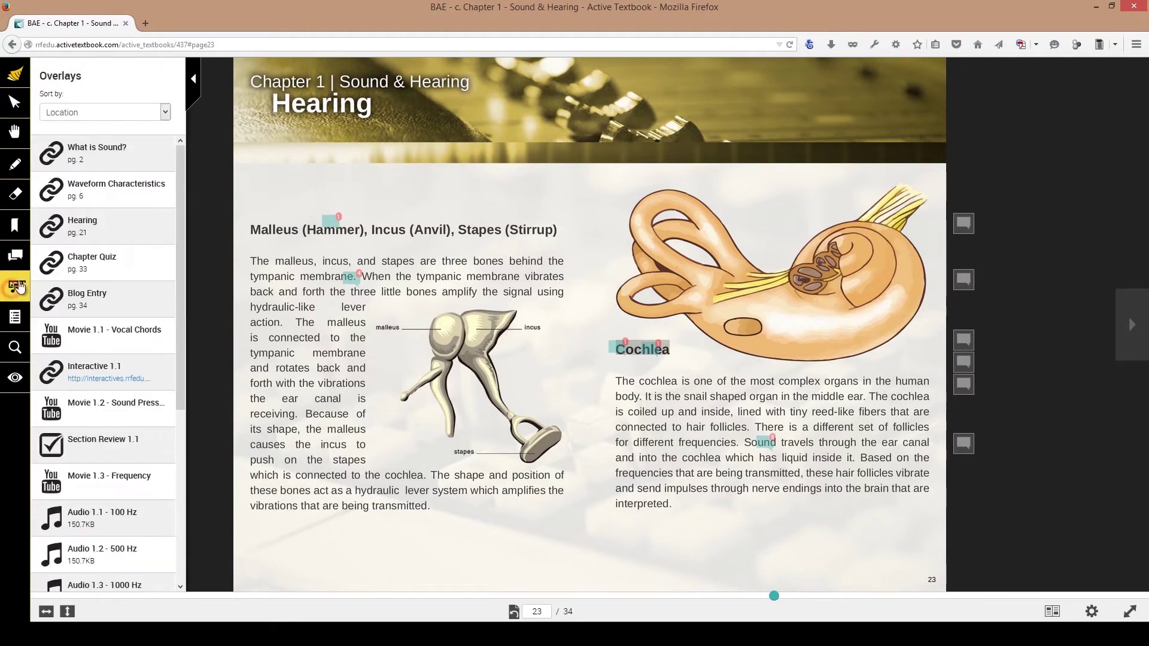
{"action": "scroll", "coordinate": [82, 240], "scroll_direction": "down", "scroll_amount": 5}
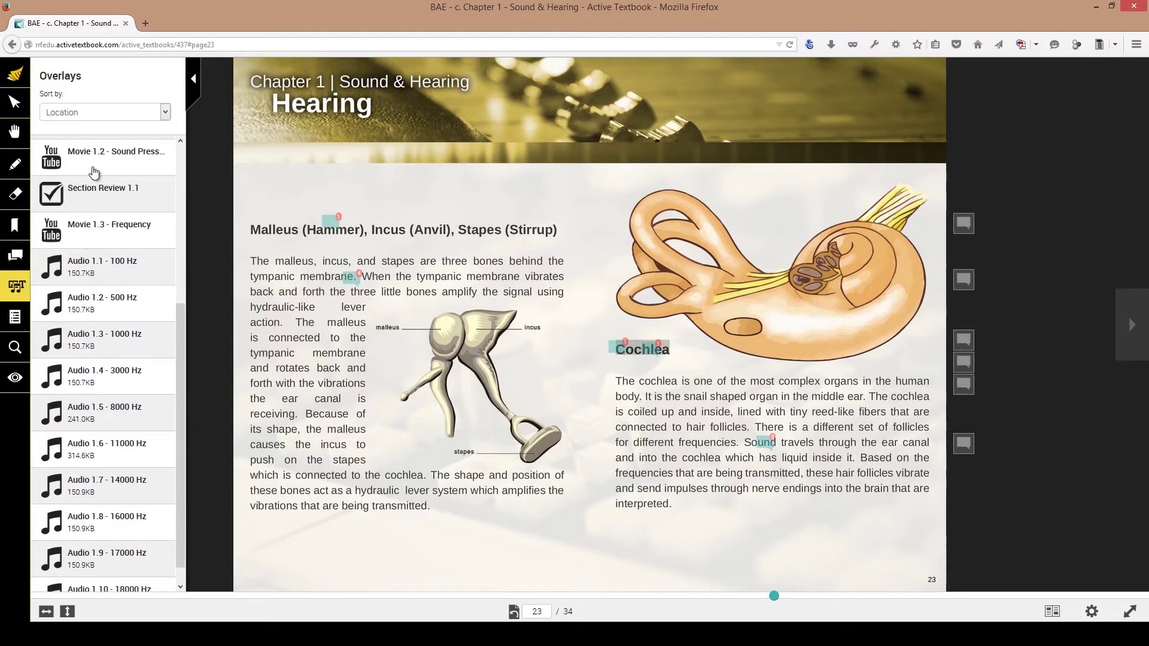
{"action": "left_click", "coordinate": [111, 111]}
{"action": "left_click", "coordinate": [96, 140]}
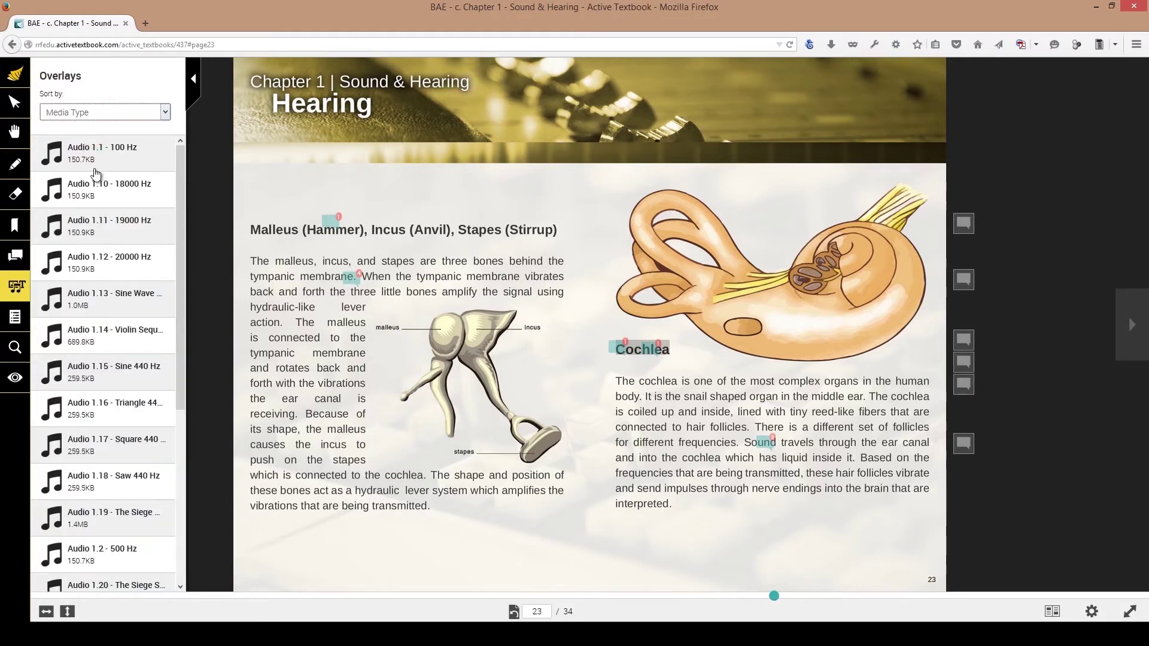
{"action": "scroll", "coordinate": [102, 251], "scroll_direction": "down", "scroll_amount": 10}
{"action": "scroll", "coordinate": [107, 267], "scroll_direction": "down", "scroll_amount": 8}
{"action": "left_click", "coordinate": [11, 292]}
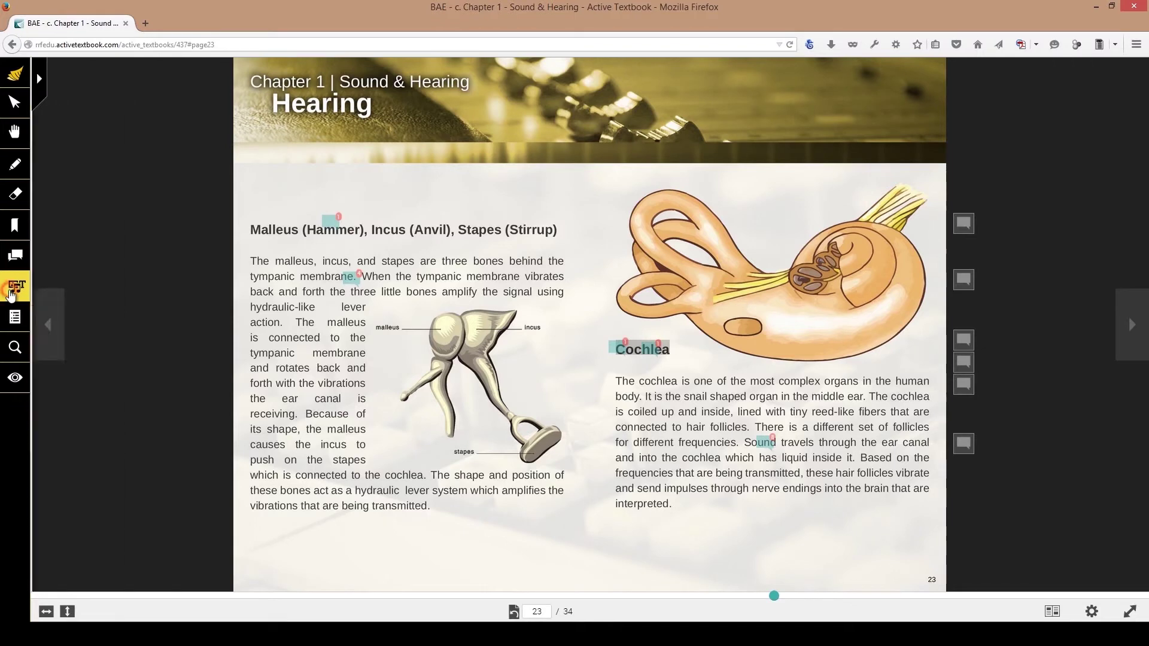
{"action": "left_click", "coordinate": [11, 293]}
{"action": "left_click_drag", "start_coordinate": [178, 290], "coordinate": [182, 480]}
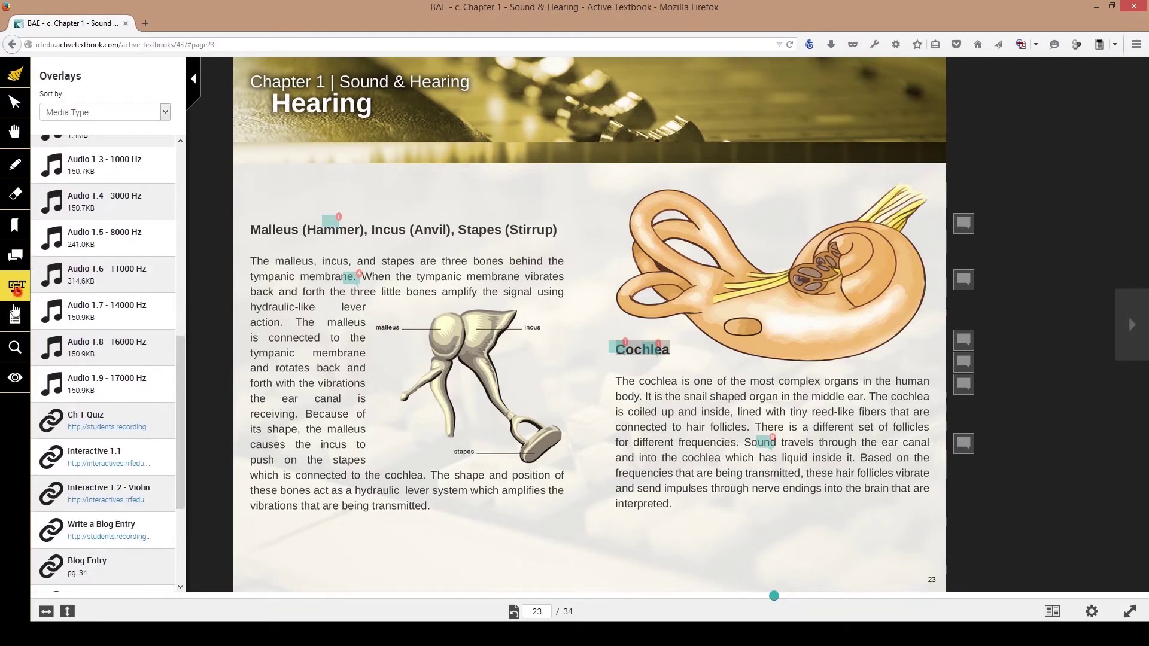
{"action": "left_click", "coordinate": [15, 292]}
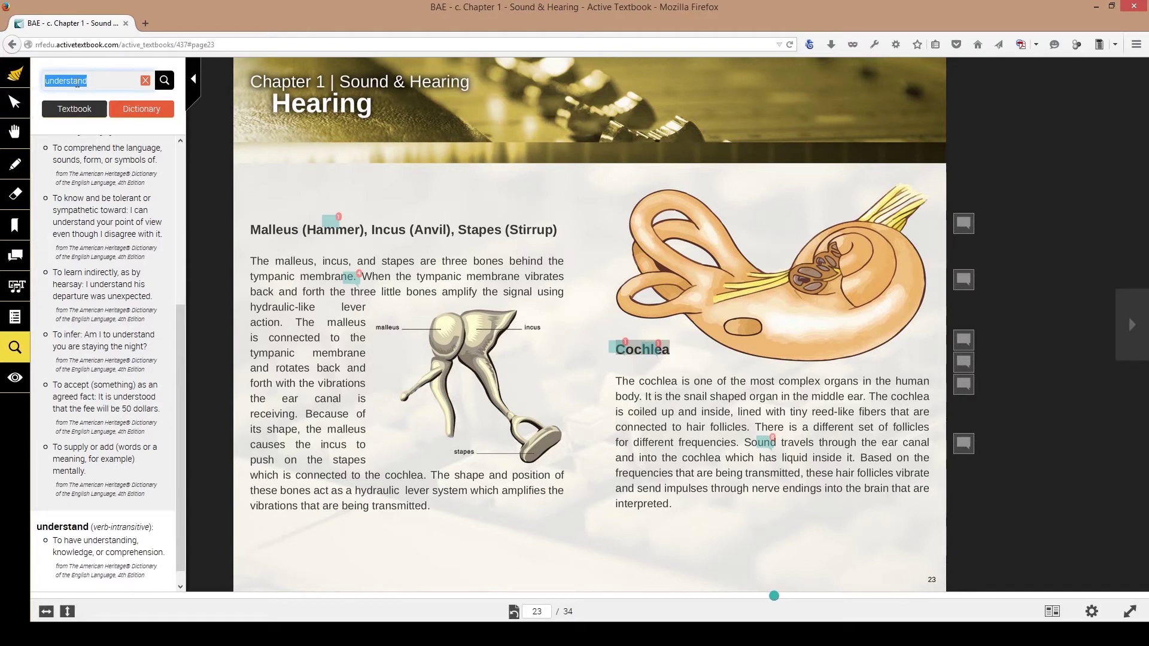
{"action": "left_click", "coordinate": [70, 110]}
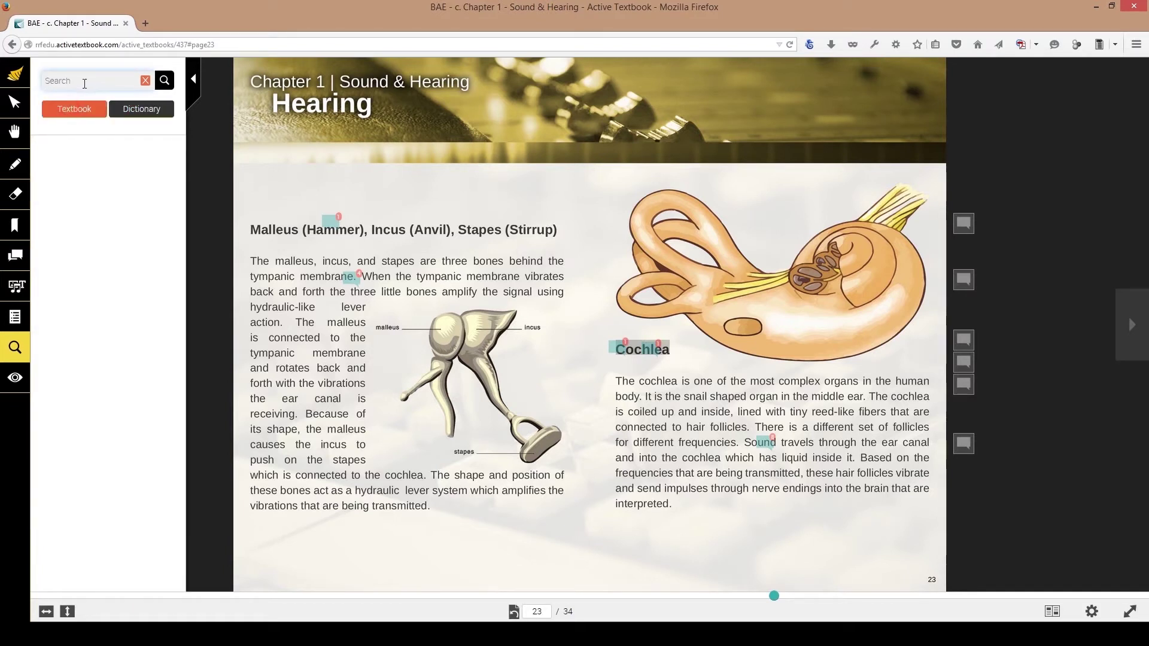
Zoom into page 23, pan to read the malleus and cochlea paragraph endings, then zoom out
{"action": "left_click", "coordinate": [193, 80]}
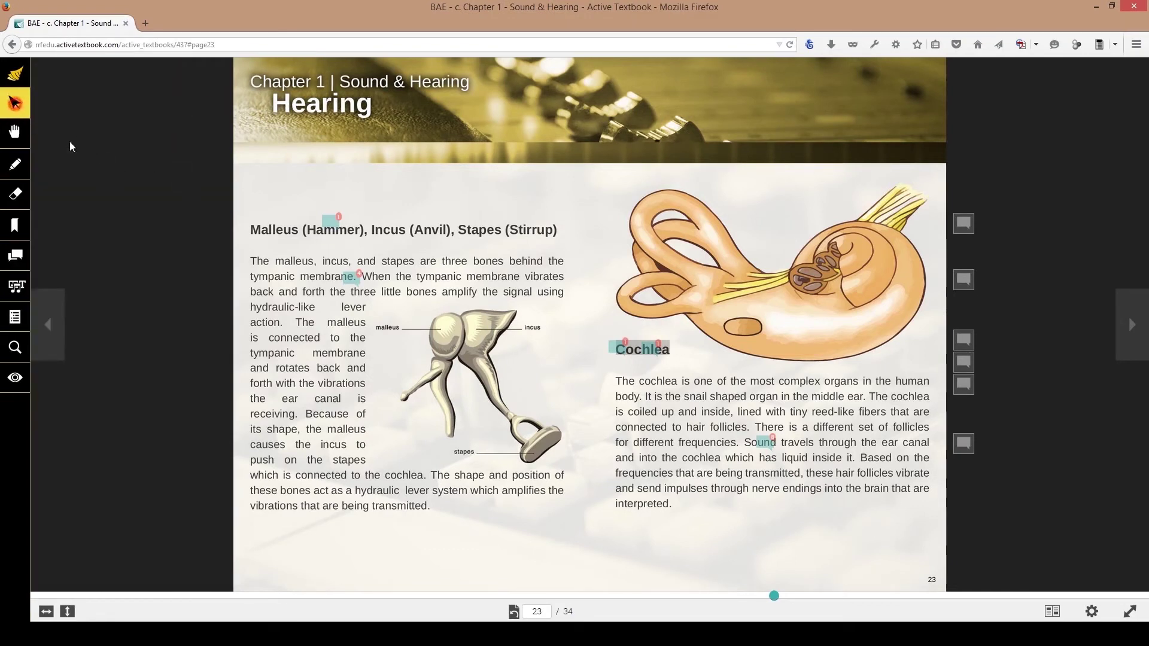
{"action": "left_click_drag", "start_coordinate": [249, 261], "coordinate": [316, 262]}
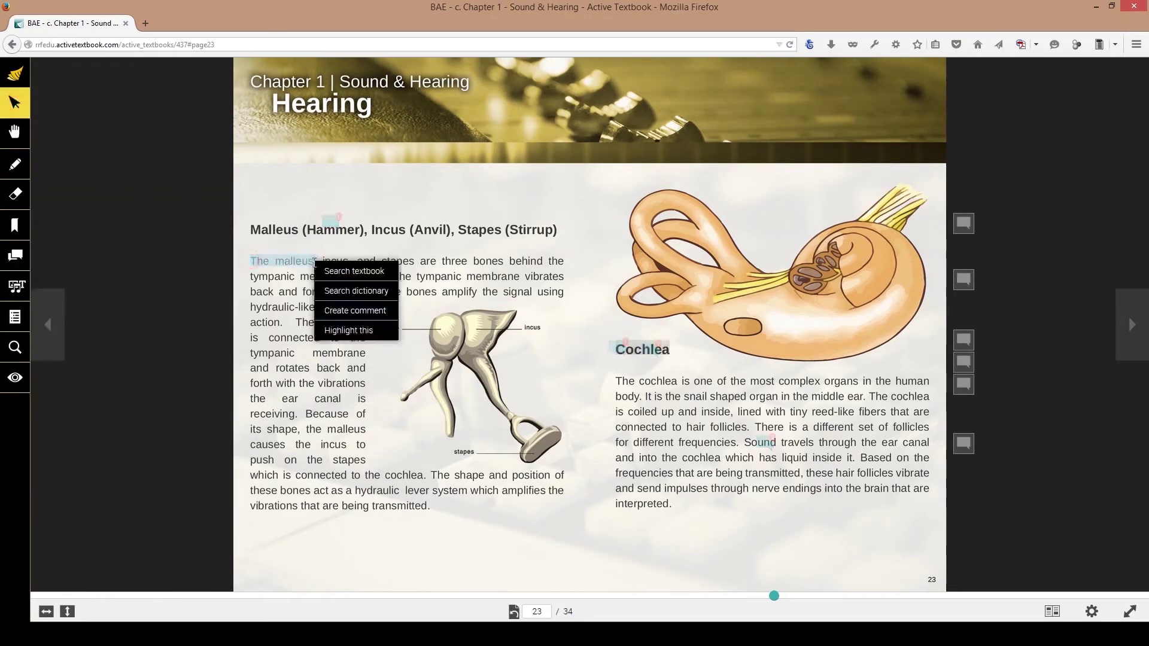
{"action": "left_click", "coordinate": [293, 263]}
{"action": "left_click", "coordinate": [21, 134]}
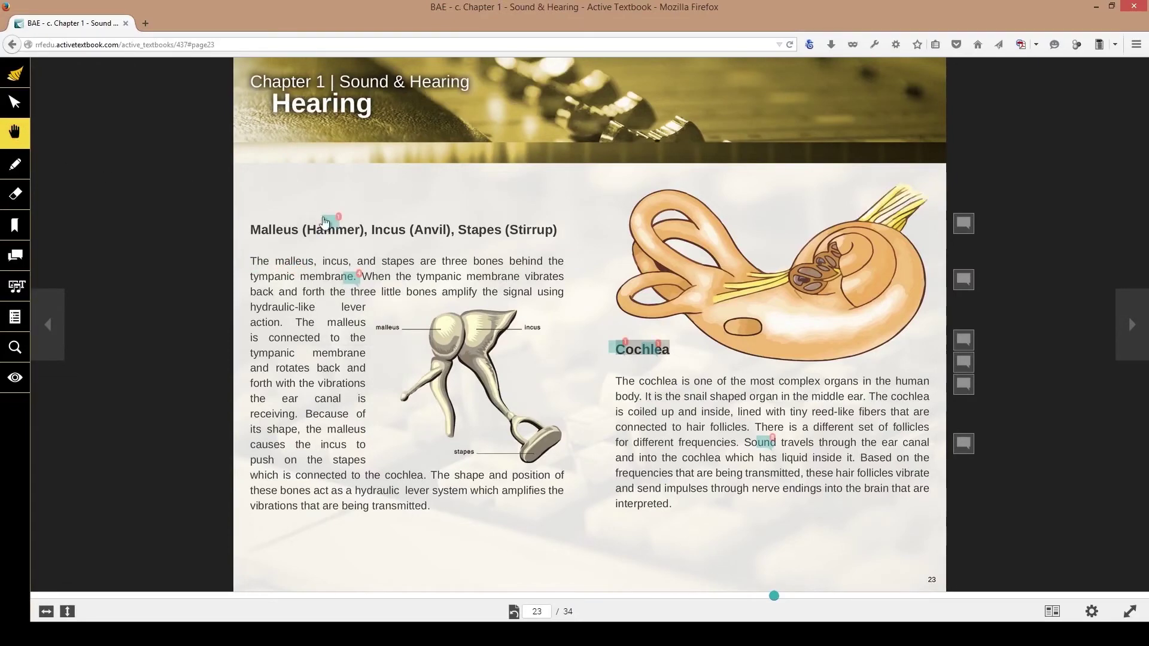
{"action": "scroll", "coordinate": [360, 231], "scroll_direction": "up", "scroll_amount": 3}
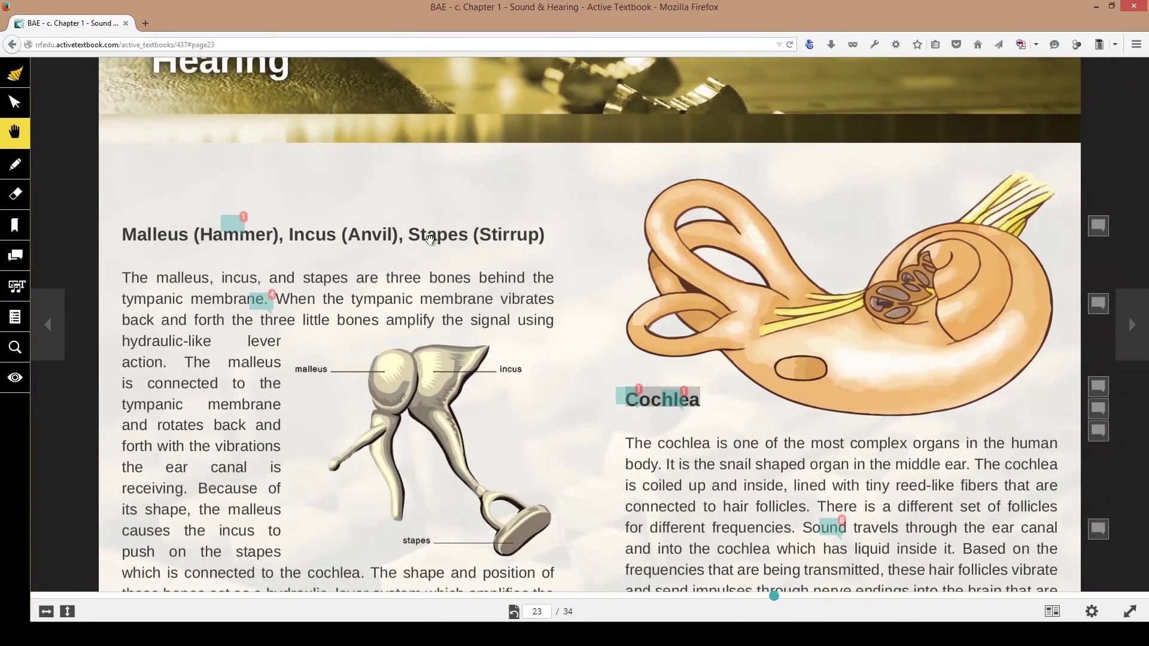
{"action": "left_click_drag", "start_coordinate": [445, 239], "coordinate": [319, 108]}
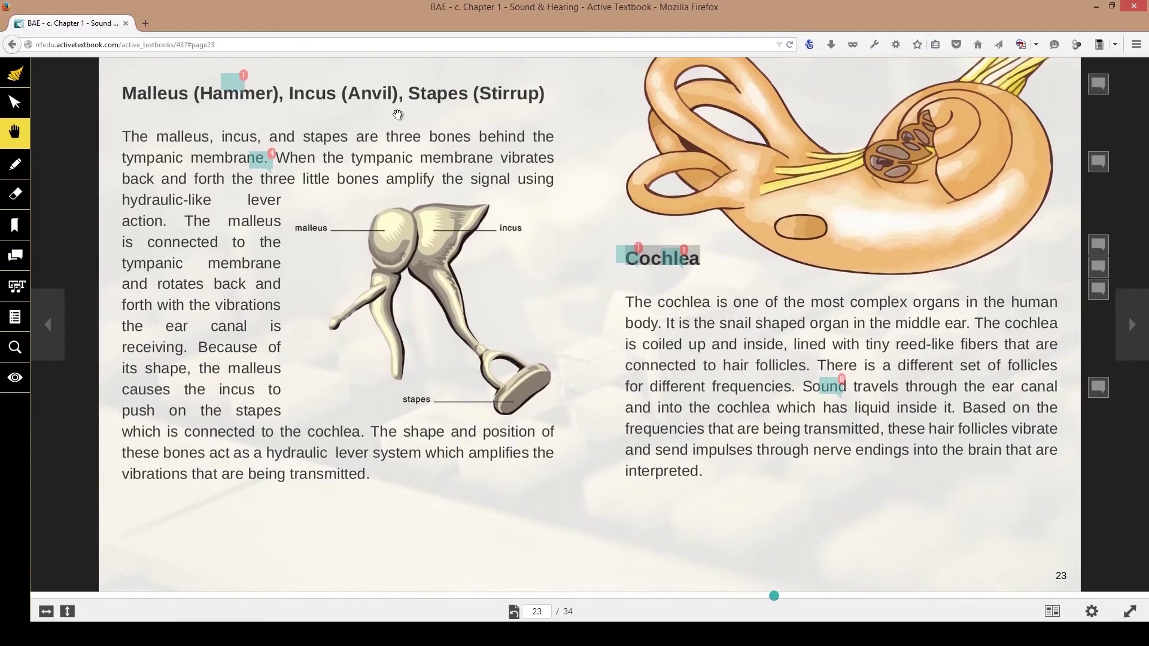
{"action": "scroll", "coordinate": [586, 296], "scroll_direction": "up", "scroll_amount": 2}
{"action": "scroll", "coordinate": [586, 296], "scroll_direction": "up", "scroll_amount": 2}
{"action": "left_click_drag", "start_coordinate": [587, 296], "coordinate": [635, 64]}
{"action": "scroll", "coordinate": [542, 290], "scroll_direction": "down", "scroll_amount": 3}
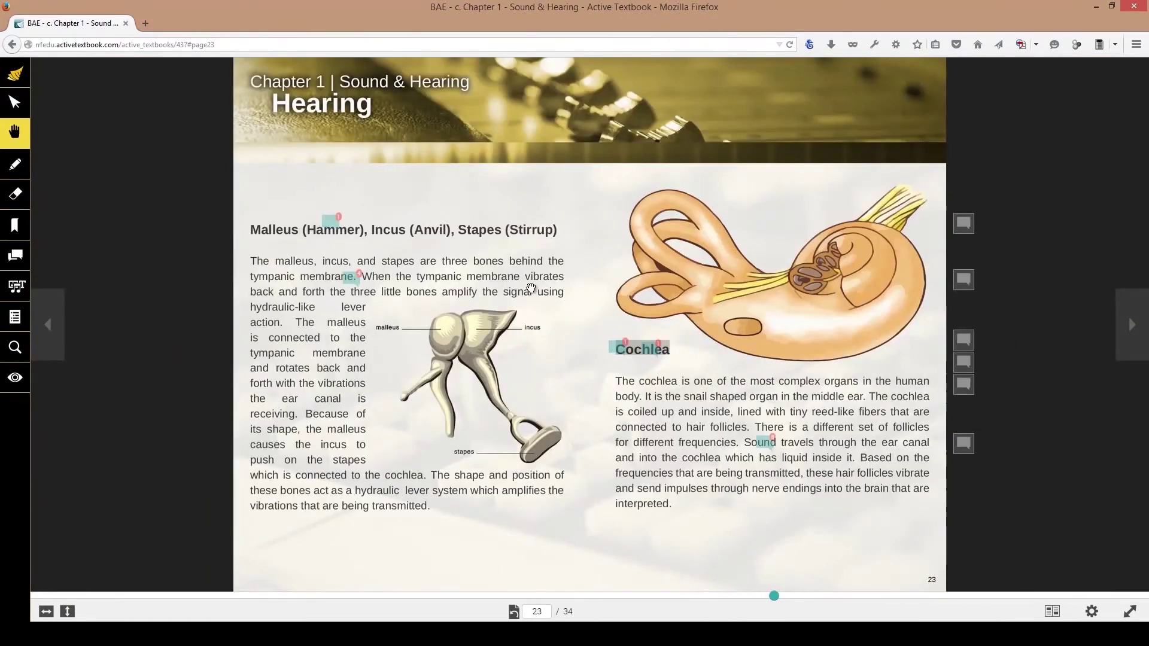
{"action": "left_click", "coordinate": [15, 171]}
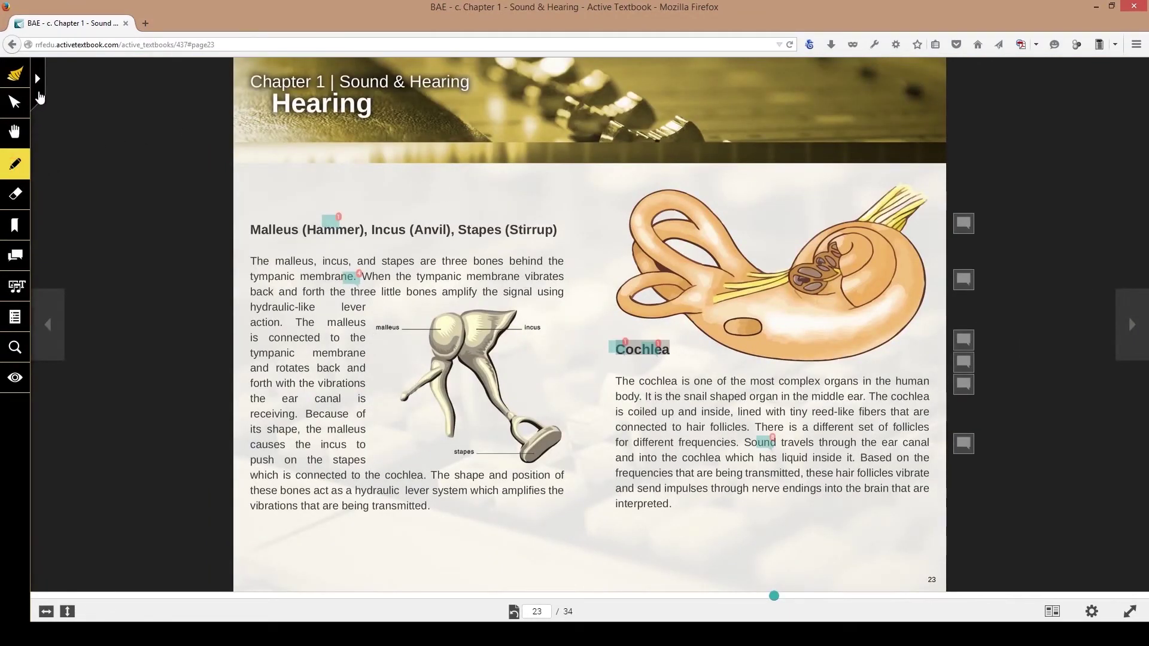
{"action": "left_click", "coordinate": [37, 84]}
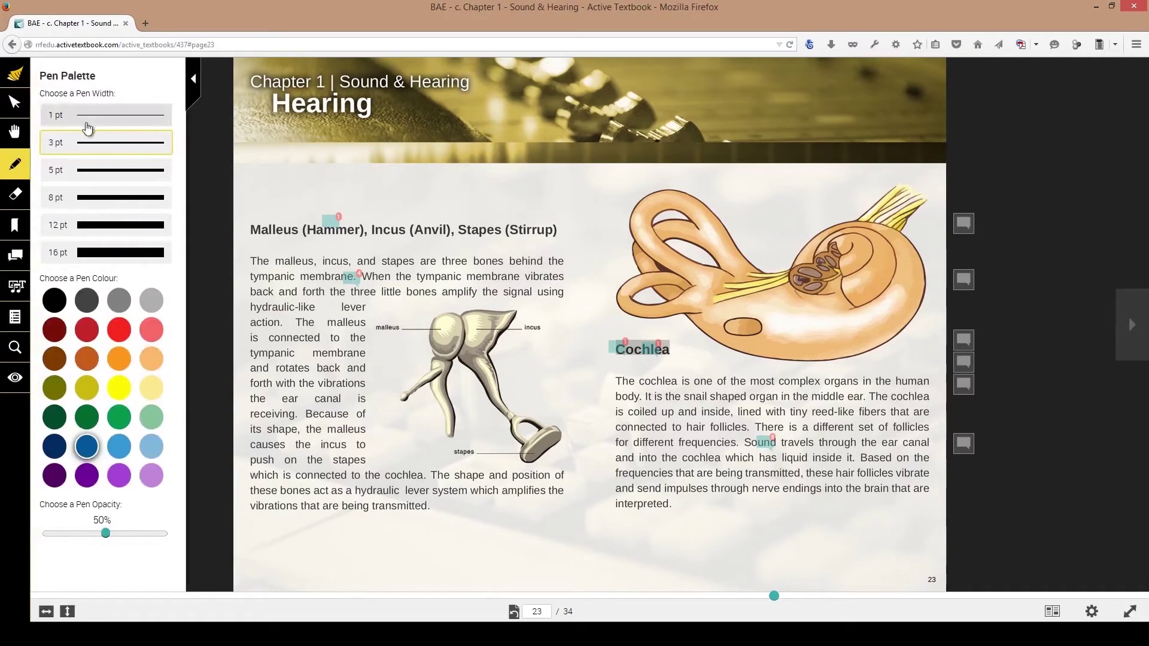
{"action": "left_click", "coordinate": [252, 266]}
{"action": "left_click_drag", "start_coordinate": [255, 265], "coordinate": [412, 267]}
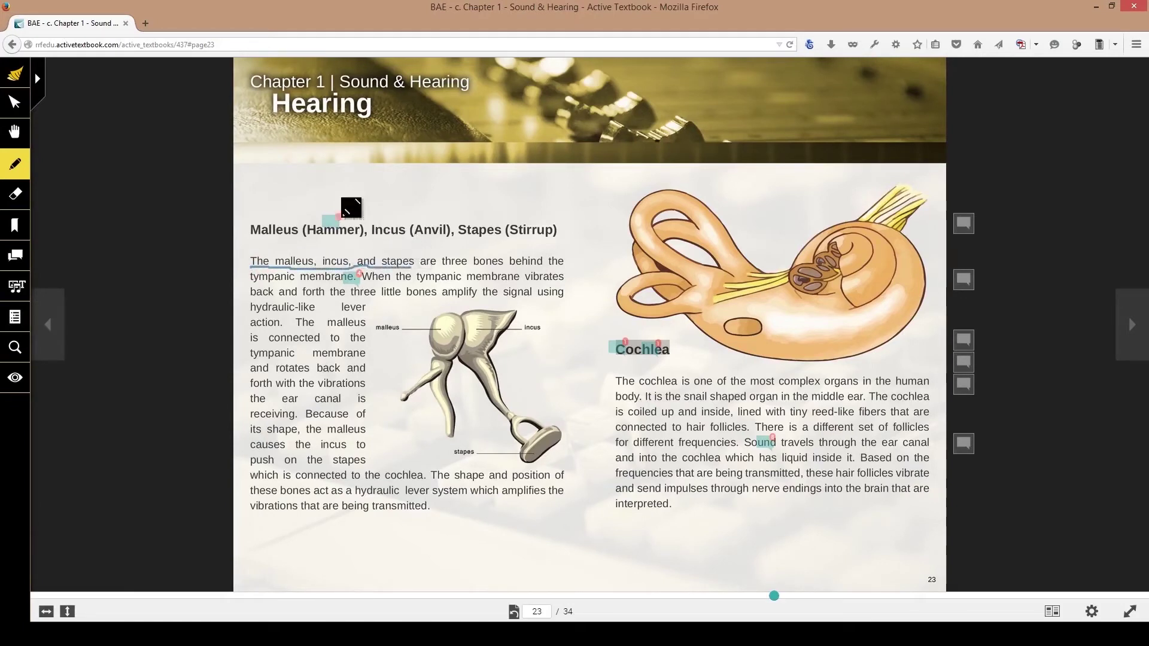
{"action": "left_click", "coordinate": [16, 171]}
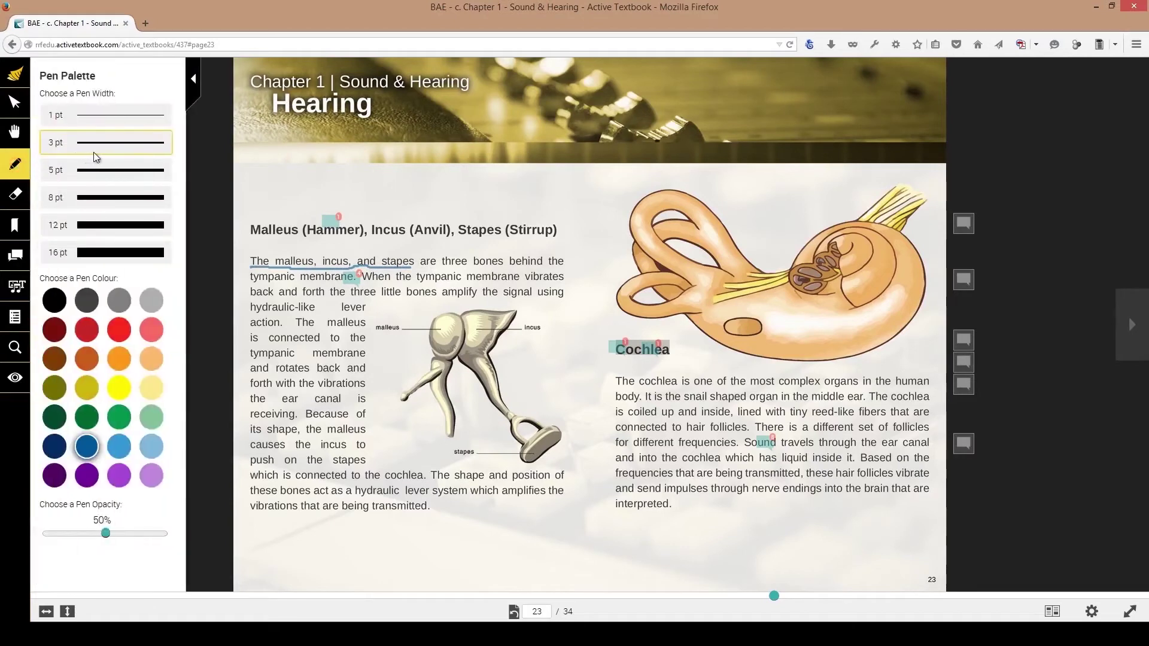
{"action": "left_click", "coordinate": [129, 197]}
{"action": "left_click", "coordinate": [137, 254]}
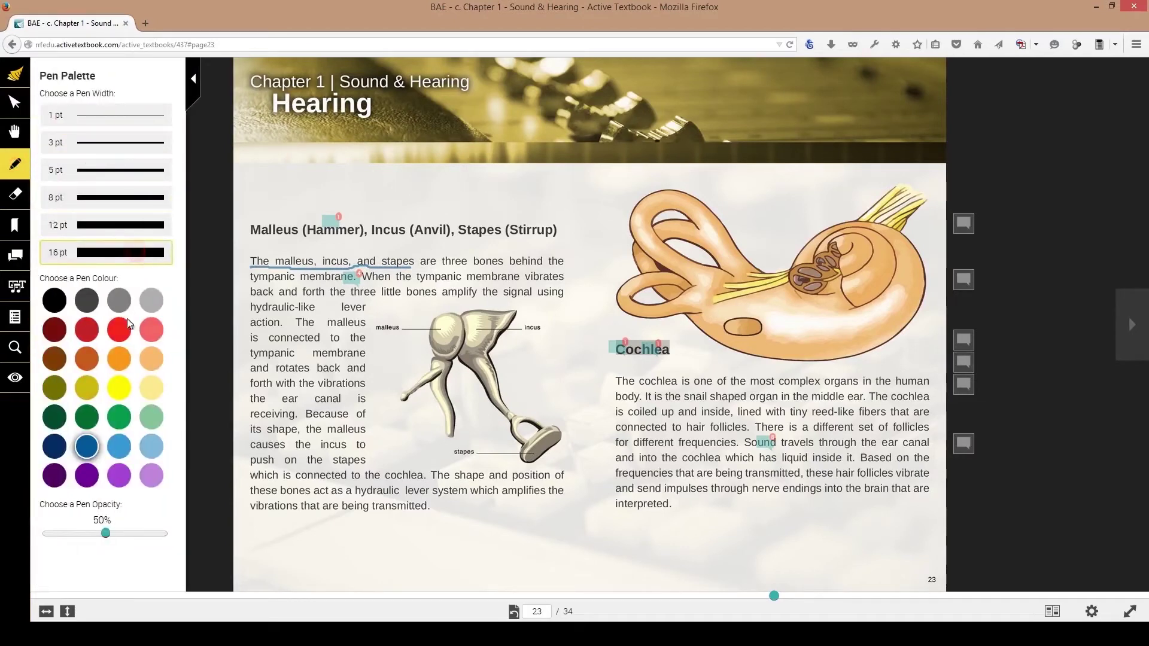
{"action": "left_click", "coordinate": [123, 357]}
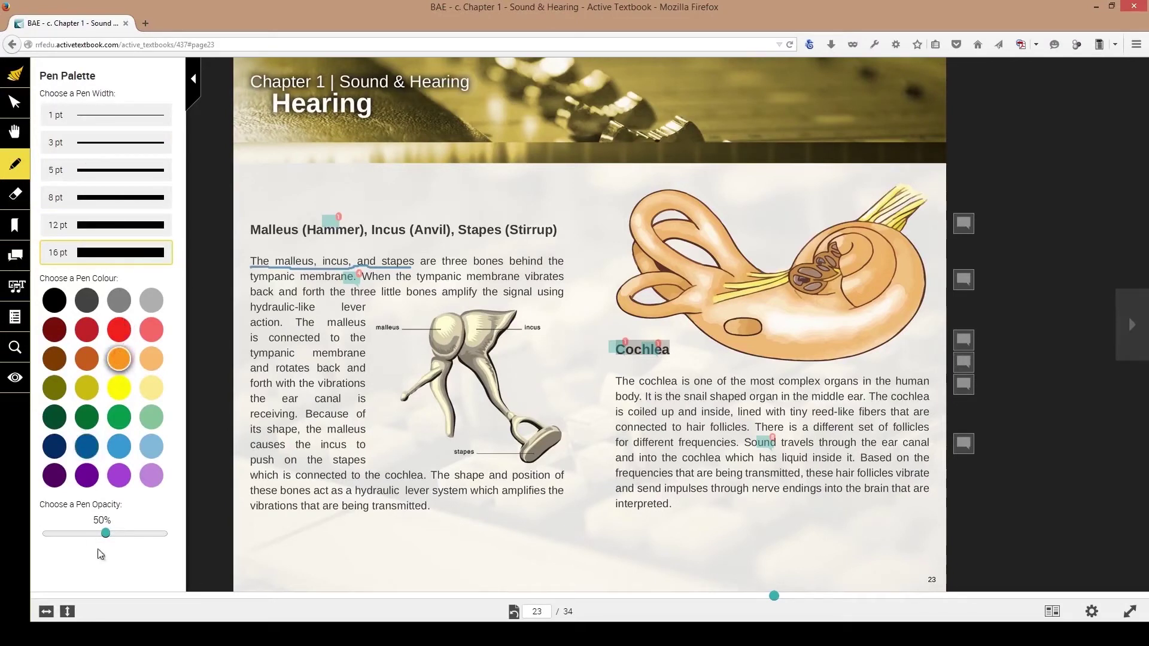
{"action": "left_click_drag", "start_coordinate": [107, 534], "coordinate": [67, 534]}
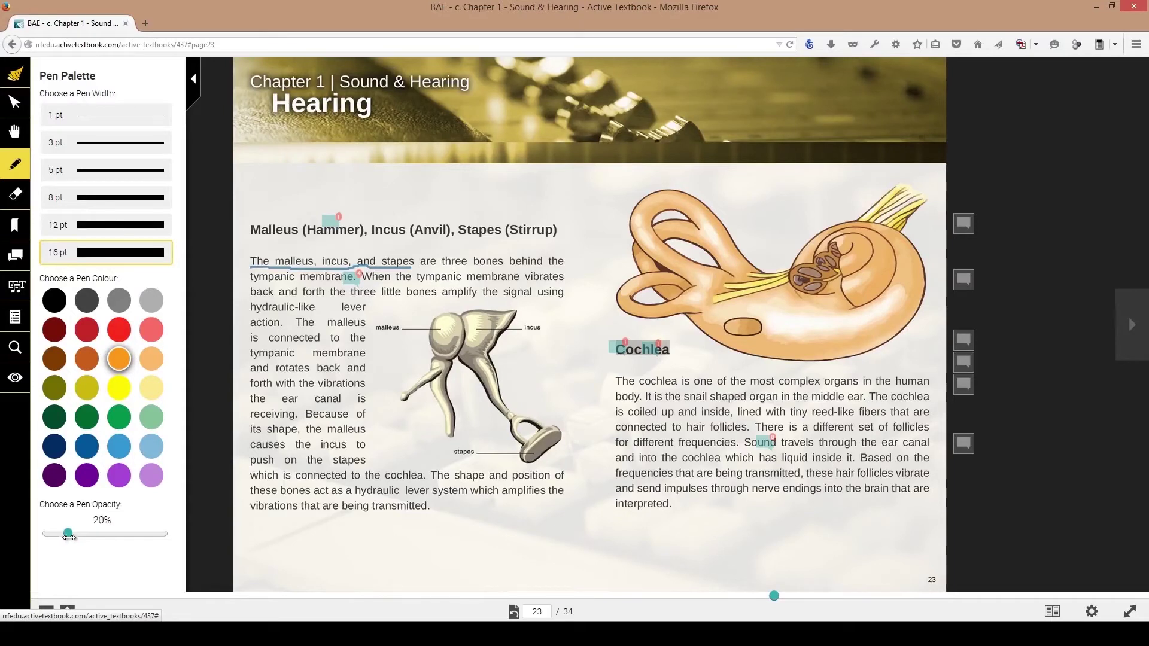
{"action": "mouse_move", "coordinate": [263, 307]}
{"action": "left_mouse_down"}
{"action": "mouse_move", "coordinate": [245, 308]}
{"action": "mouse_move", "coordinate": [362, 308]}
{"action": "mouse_move", "coordinate": [251, 309]}
{"action": "left_mouse_up"}
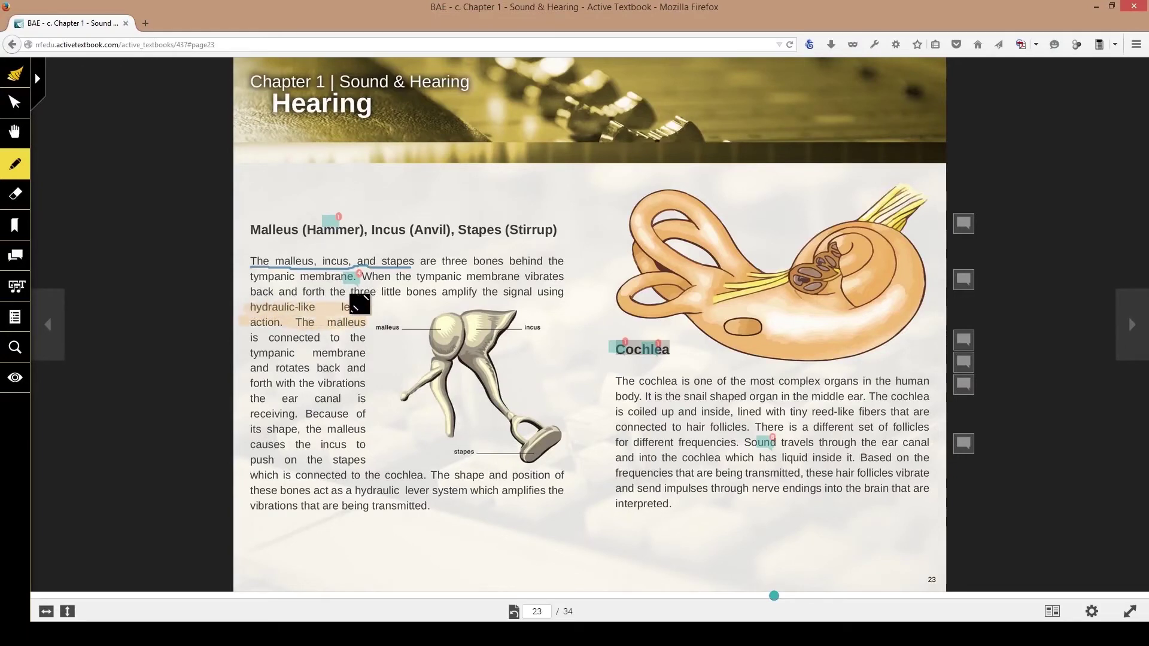
{"action": "right_click", "coordinate": [354, 305]}
{"action": "key", "text": "Escape"}
{"action": "left_click", "coordinate": [15, 193]}
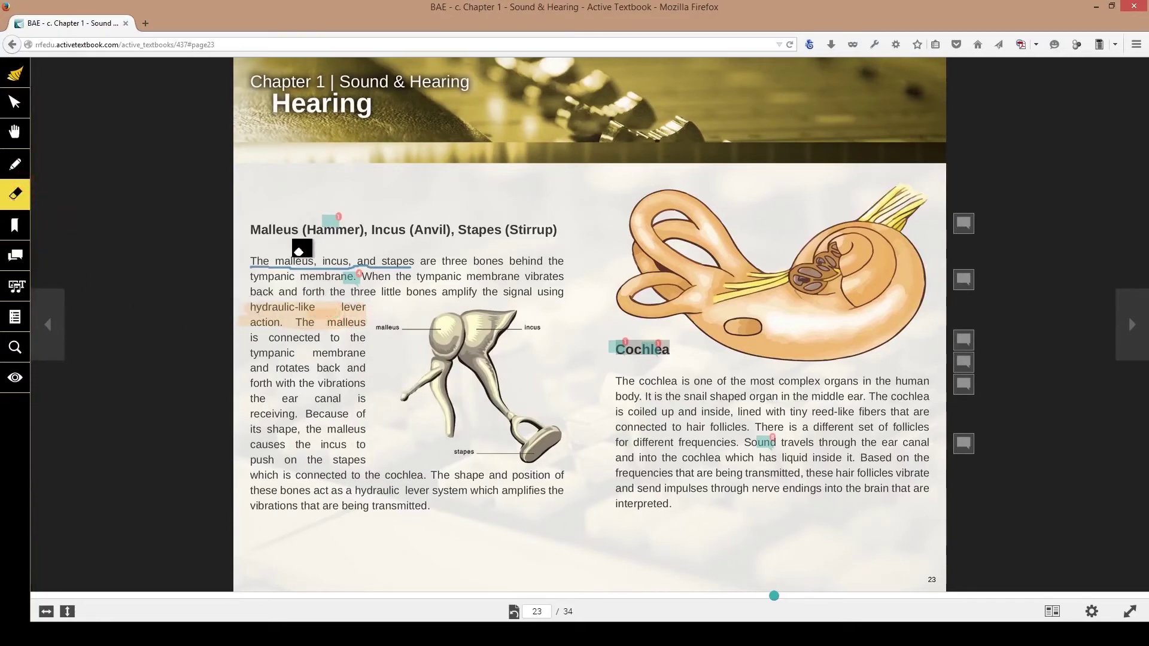
{"action": "left_click", "coordinate": [302, 272]}
{"action": "left_click", "coordinate": [309, 316]}
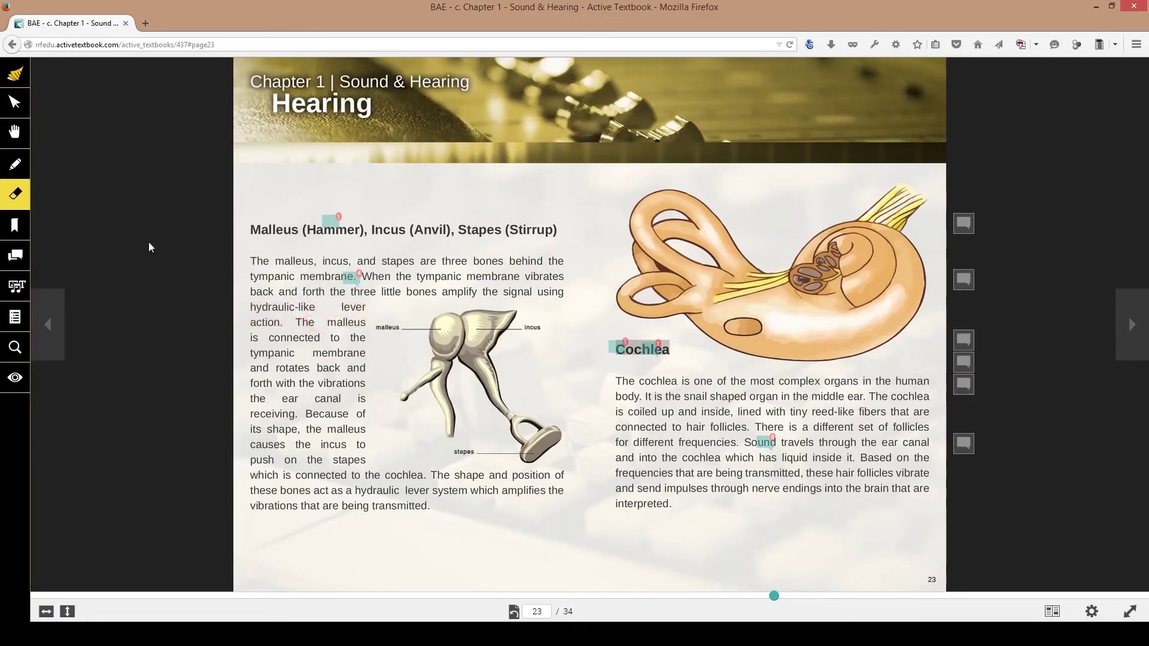
Add a trial bookmark titled 'Malleus!' and then delete it again
{"action": "left_click", "coordinate": [8, 225]}
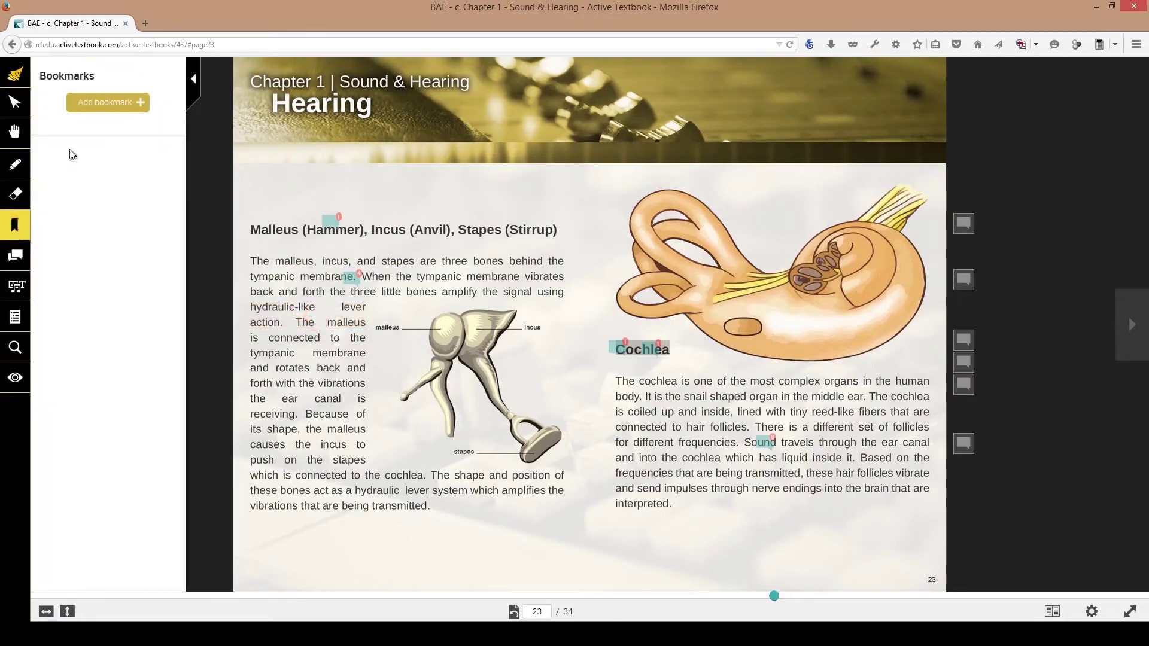
{"action": "left_click", "coordinate": [122, 104]}
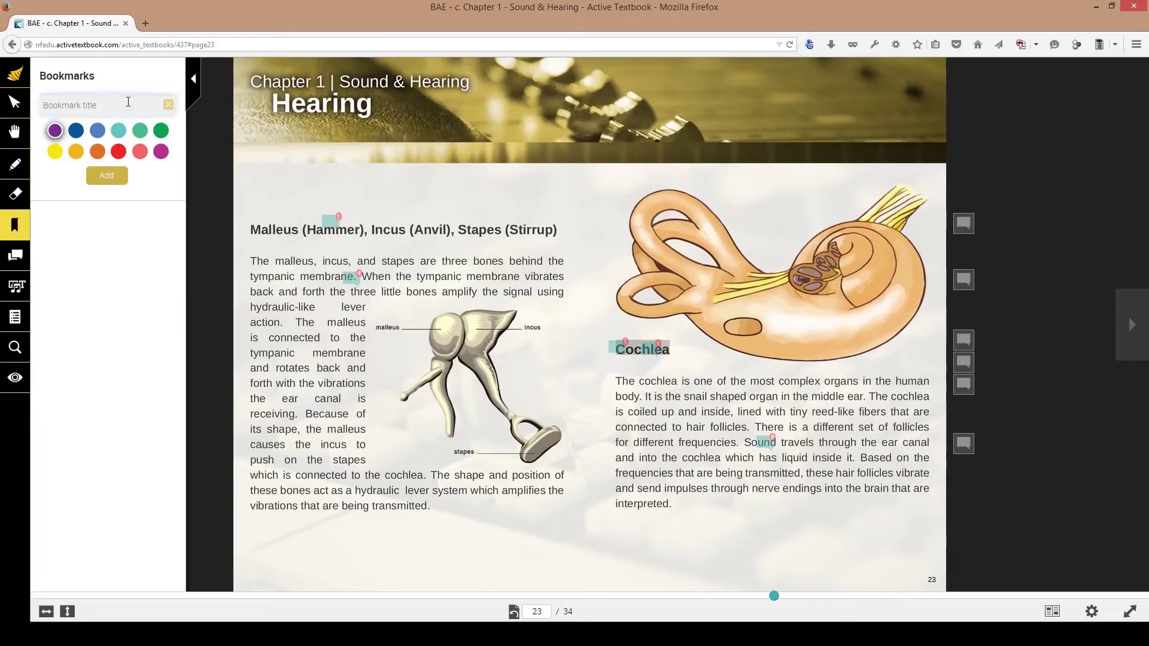
{"action": "type", "text": "Malleus!"}
{"action": "left_click", "coordinate": [106, 175]}
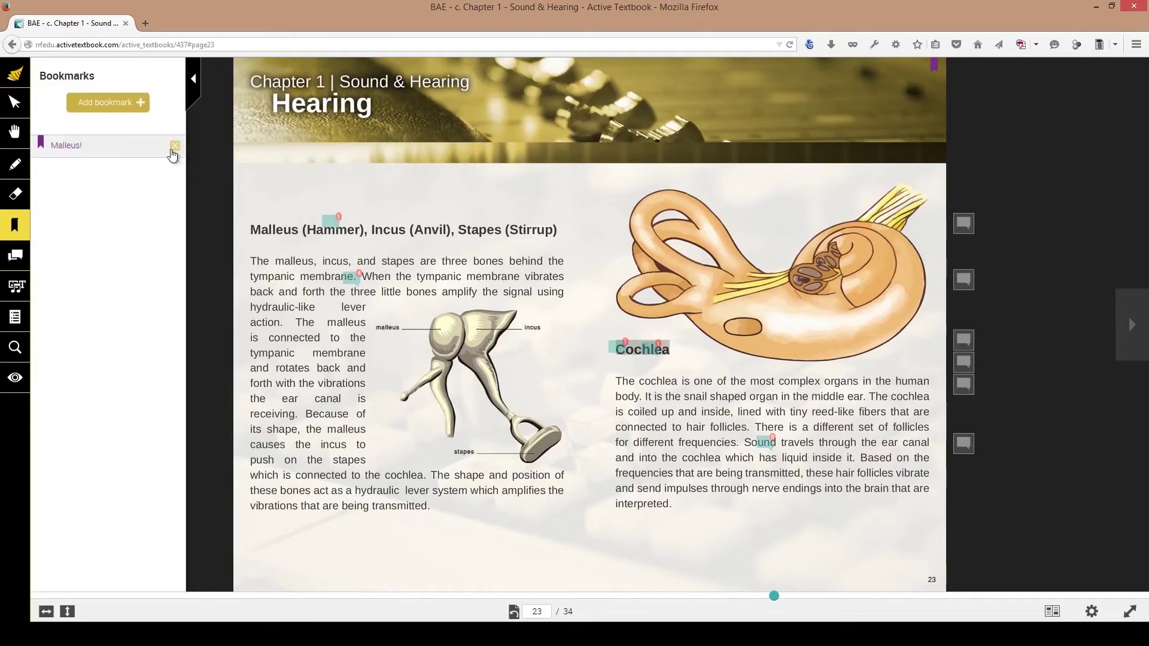
{"action": "left_click", "coordinate": [173, 147]}
{"action": "left_click", "coordinate": [188, 89]}
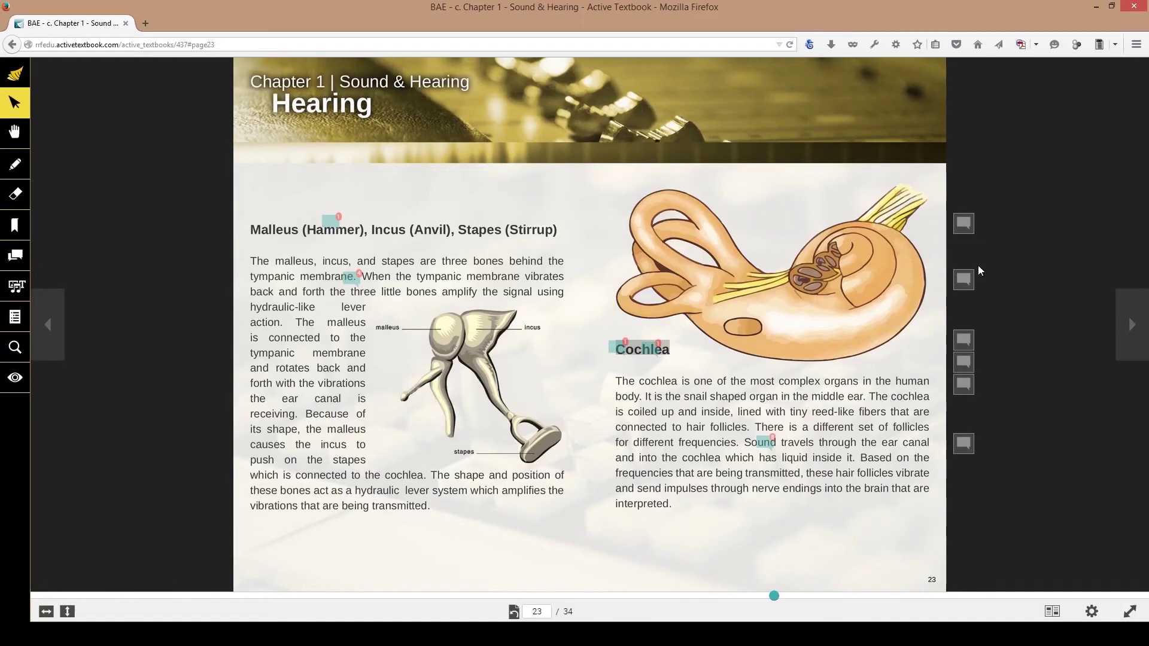
Move ahead to page 25 and bookmark it as 'Decibel Levels'
{"action": "left_click", "coordinate": [1130, 326]}
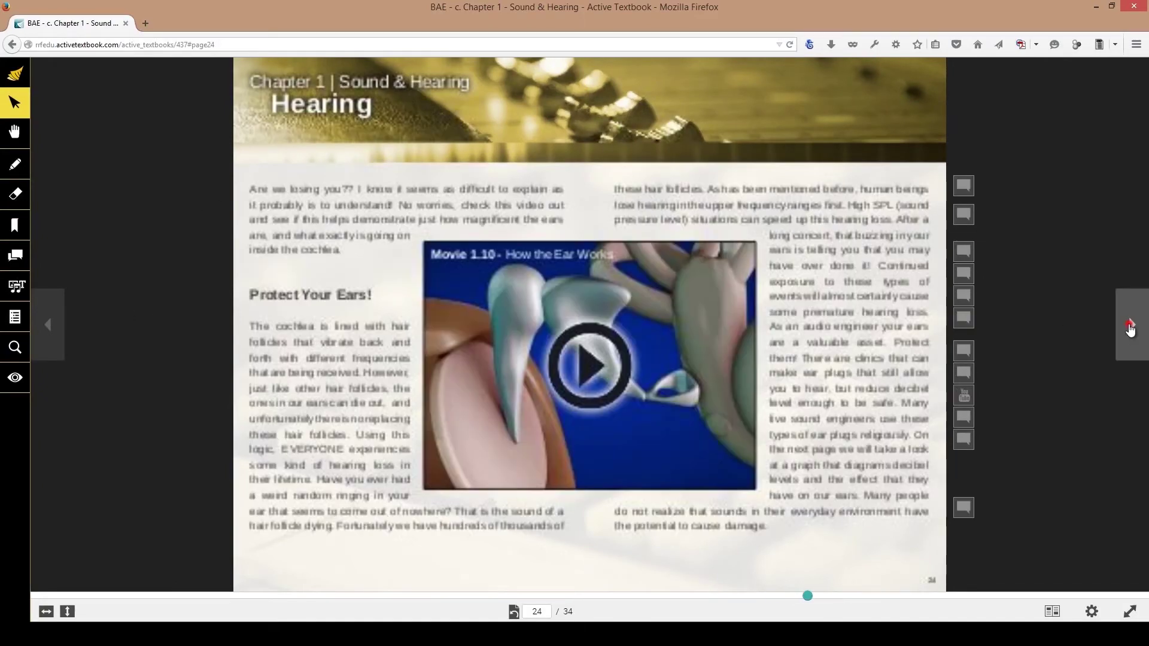
{"action": "left_click", "coordinate": [1131, 326]}
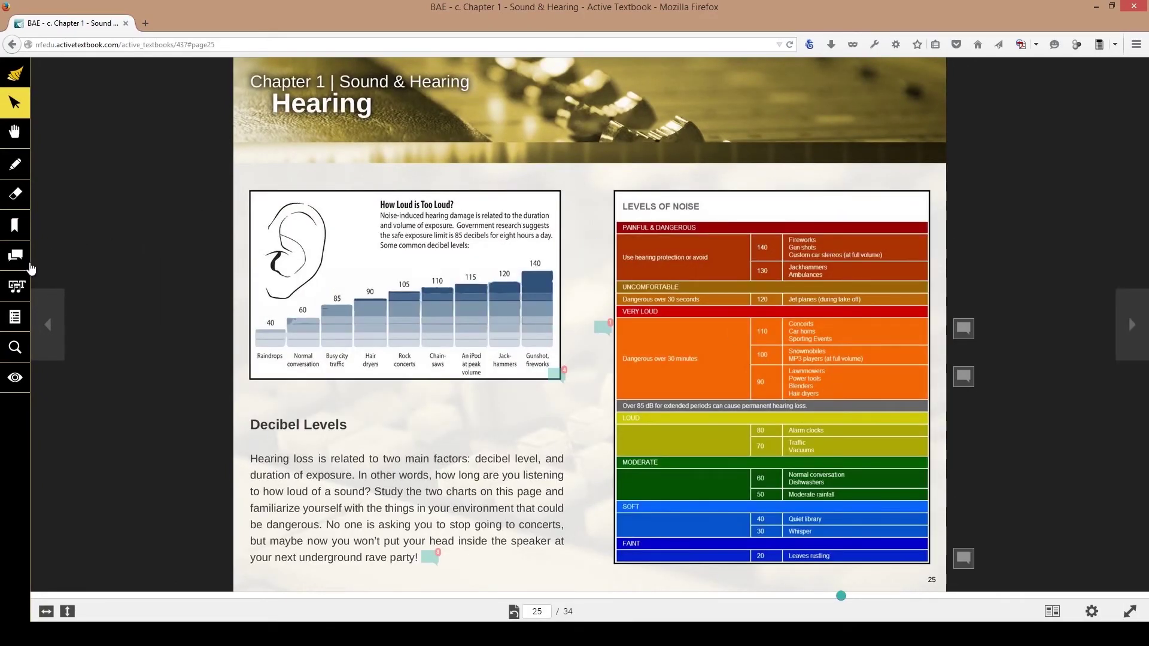
{"action": "left_click", "coordinate": [14, 225]}
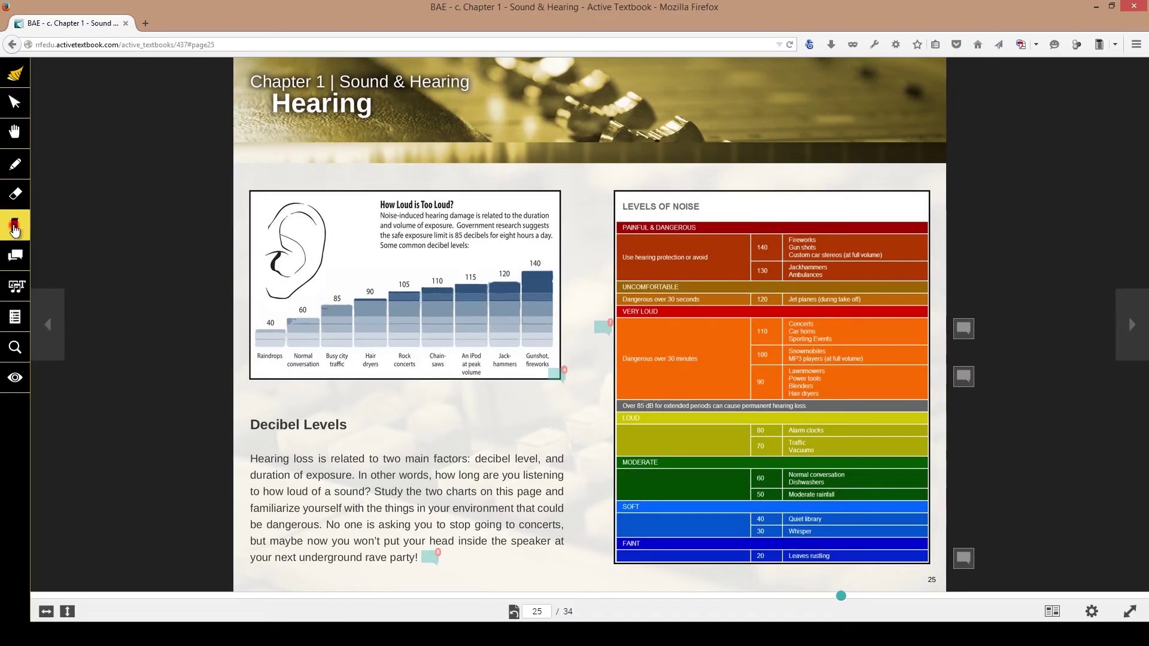
{"action": "left_click", "coordinate": [109, 107]}
{"action": "type", "text": "Decibel Levels"}
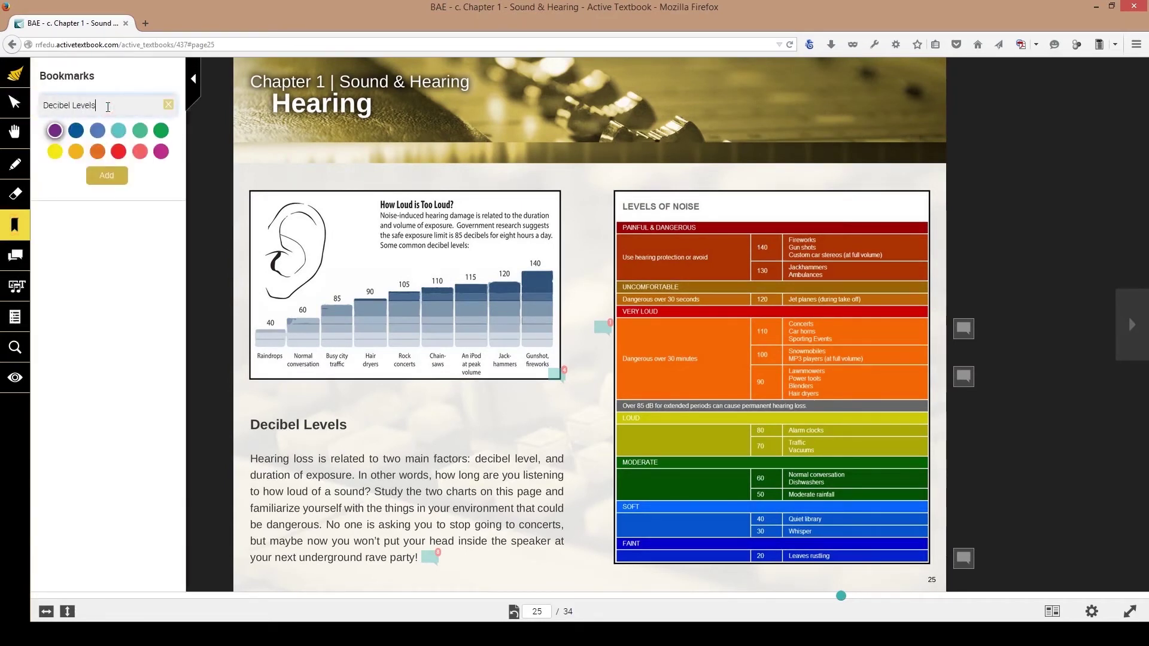
{"action": "left_click", "coordinate": [109, 176]}
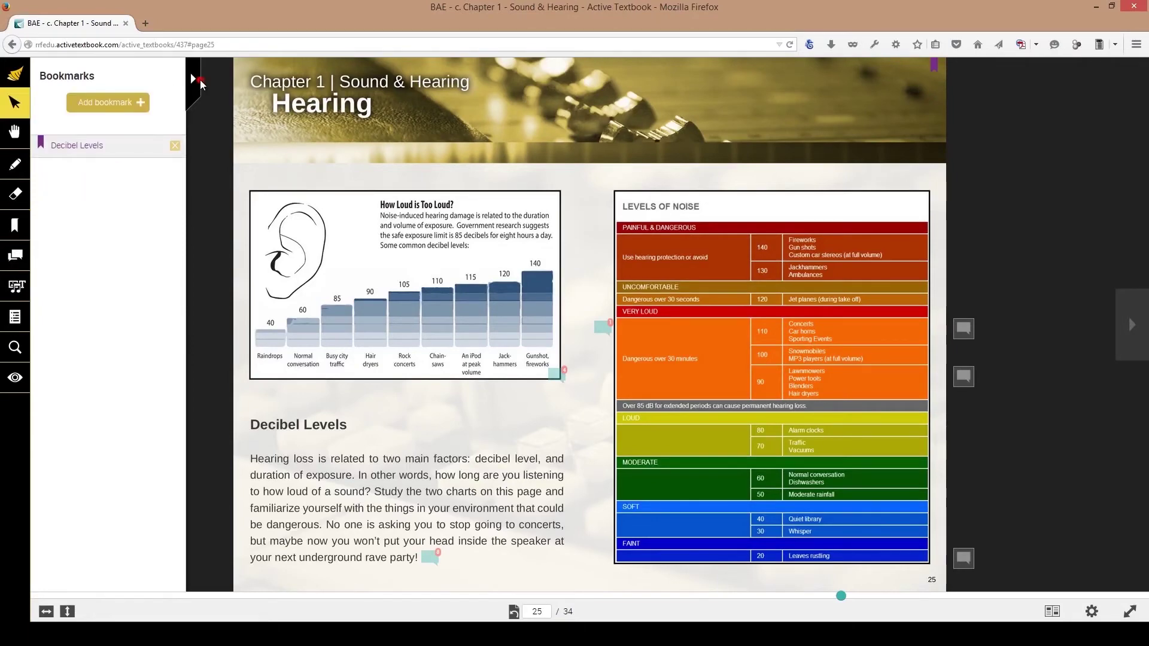
Return to page 23, jump back to page 25 via the Decibel Levels bookmark, then delete it
{"action": "left_click", "coordinate": [41, 322]}
{"action": "left_click", "coordinate": [40, 321]}
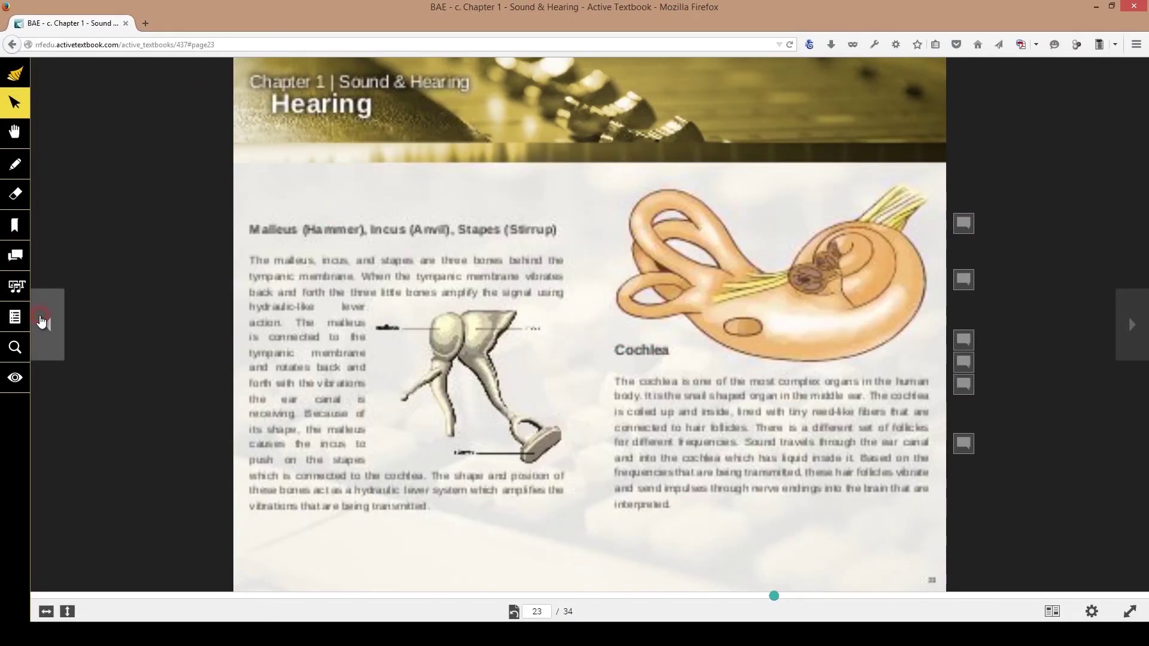
{"action": "left_click", "coordinate": [14, 228]}
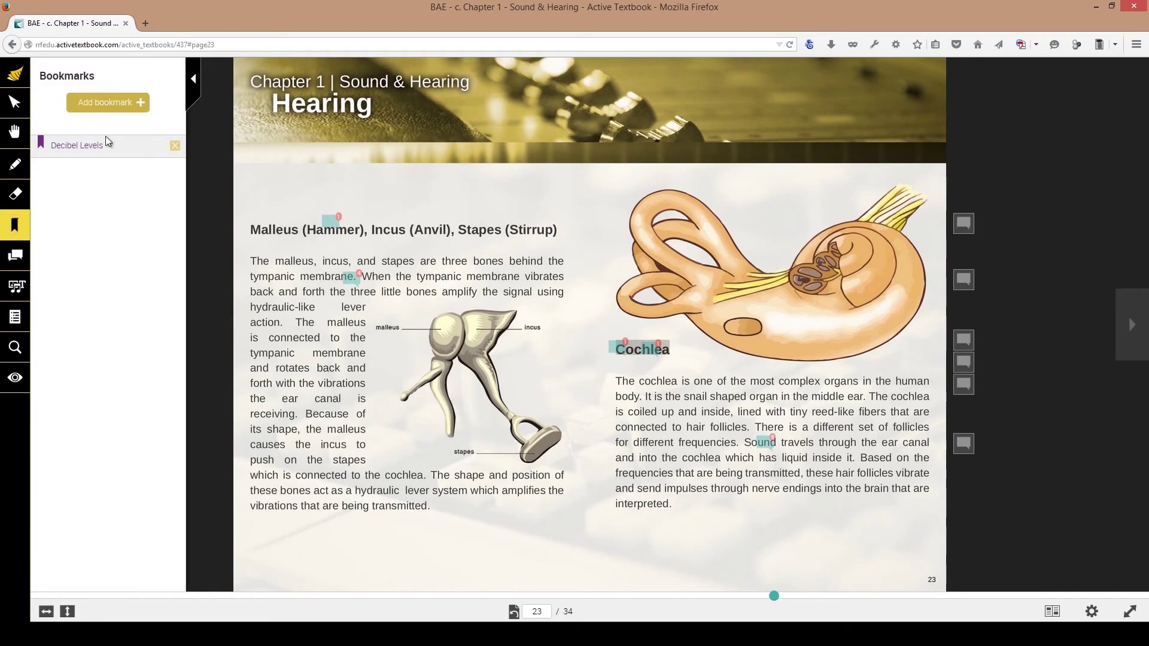
{"action": "left_click", "coordinate": [95, 148]}
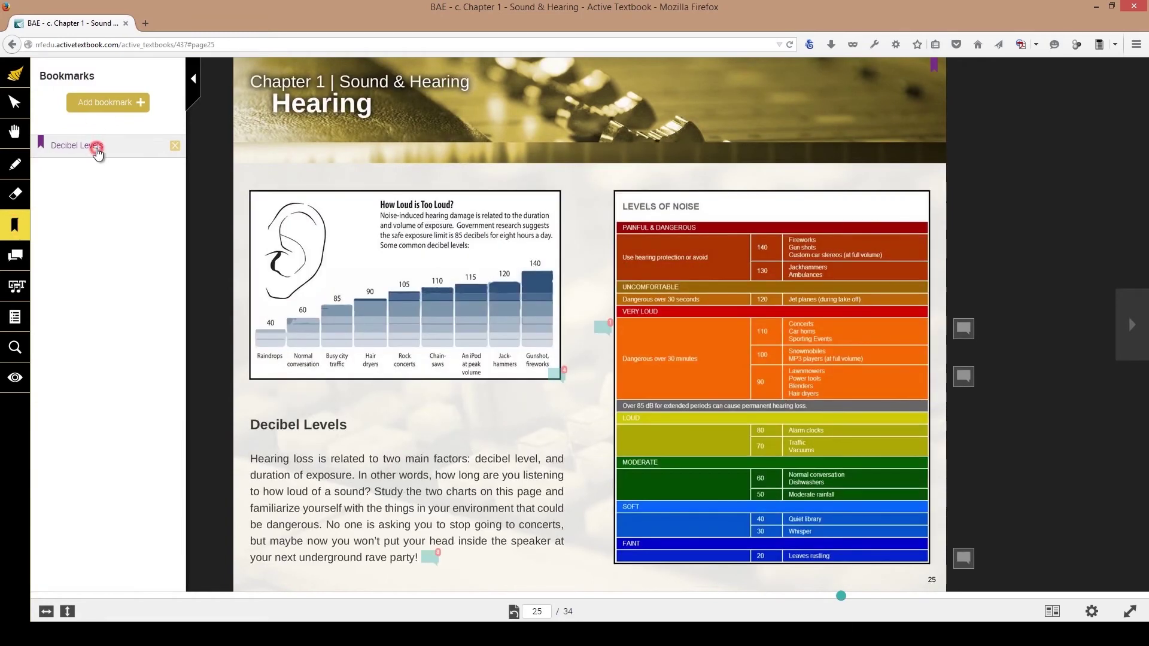
{"action": "left_click", "coordinate": [175, 146]}
Page forward through the chapter from page 25 to page 31
{"action": "left_click", "coordinate": [187, 95]}
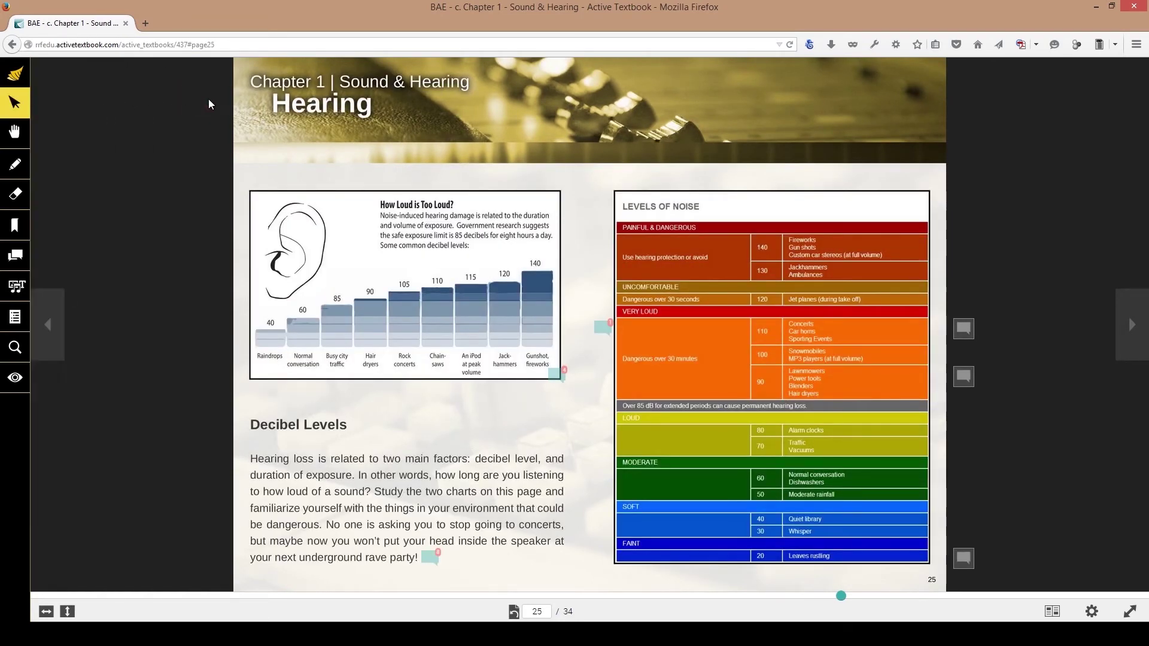
{"action": "left_click", "coordinate": [1130, 351]}
{"action": "left_click", "coordinate": [1129, 351]}
{"action": "left_click", "coordinate": [1123, 351]}
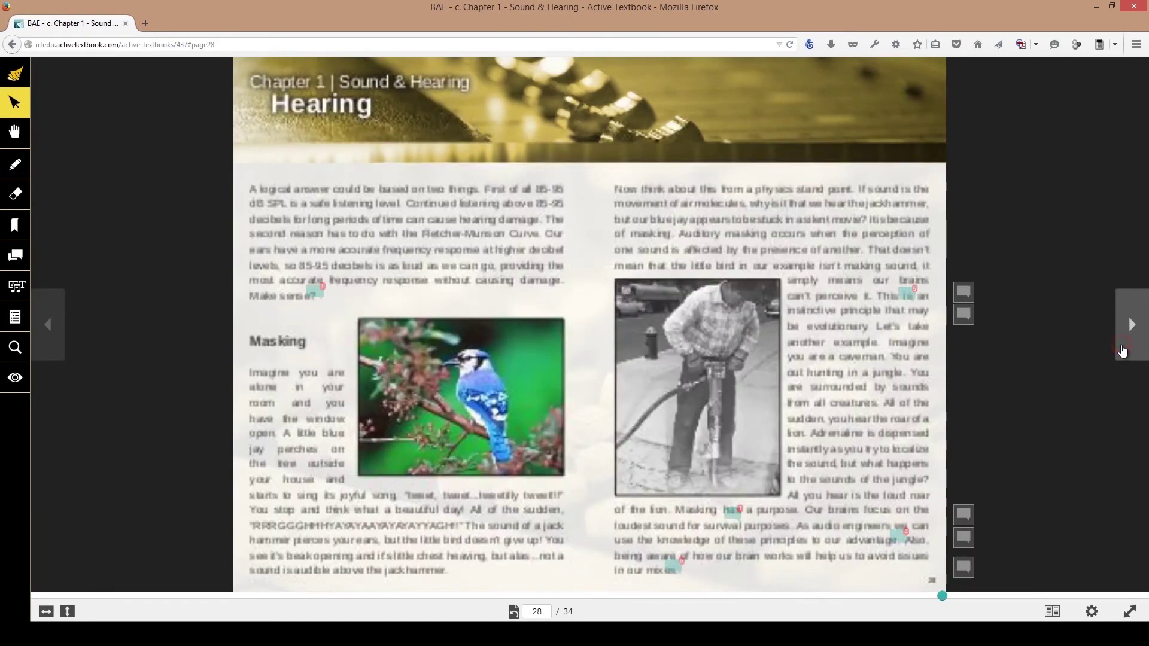
{"action": "left_click", "coordinate": [1136, 347]}
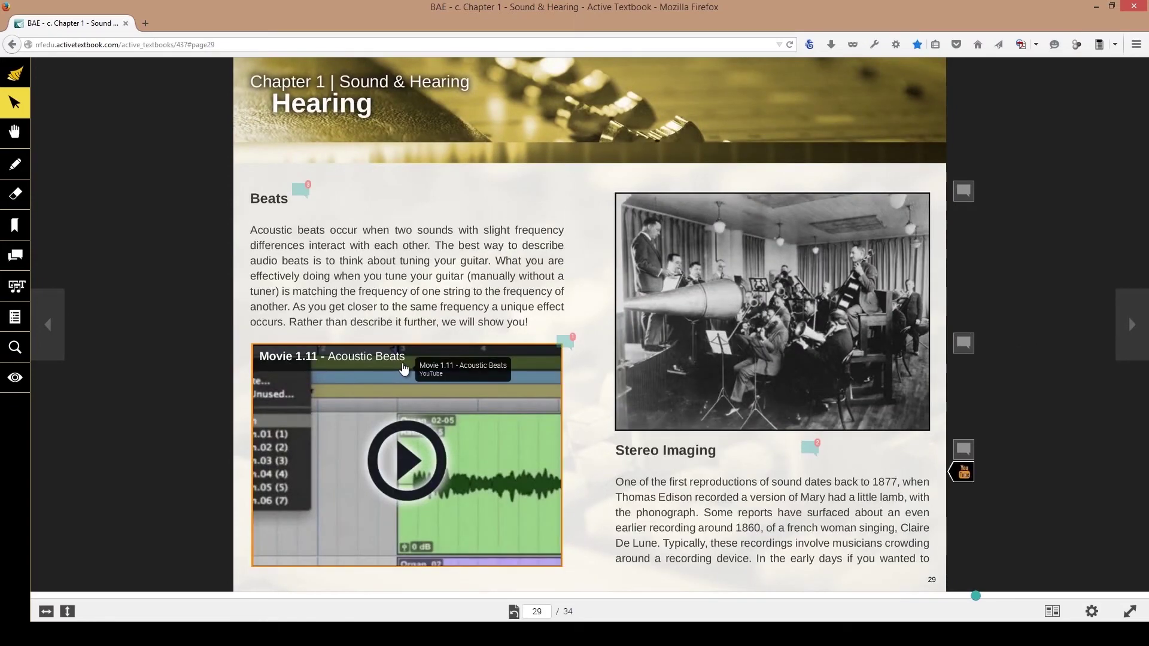
{"action": "left_click", "coordinate": [1125, 327]}
{"action": "left_click", "coordinate": [1133, 326]}
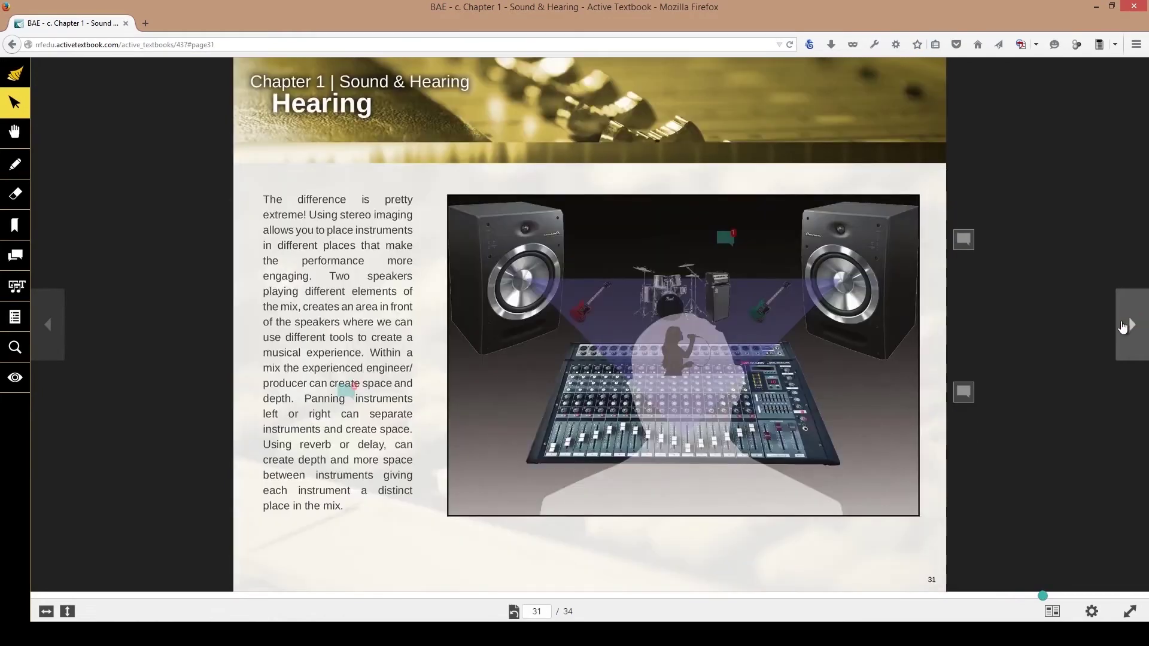
Jump to the Chapter 1 Quiz section via the table of contents and open the quiz link
{"action": "left_click", "coordinate": [15, 316]}
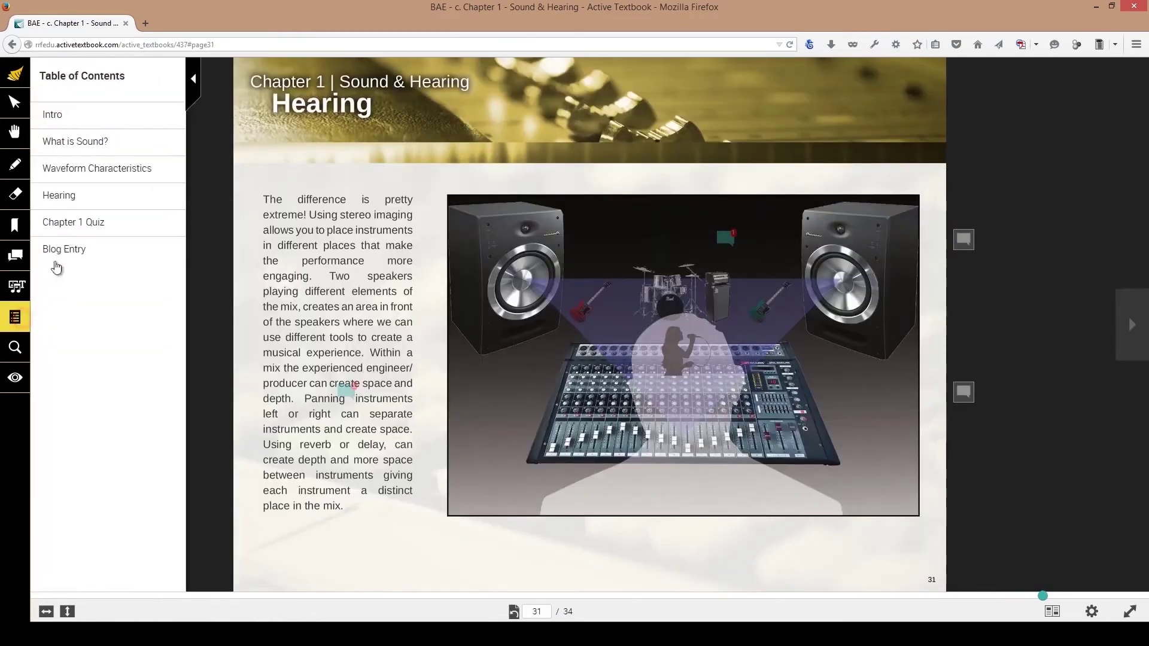
{"action": "left_click", "coordinate": [72, 222]}
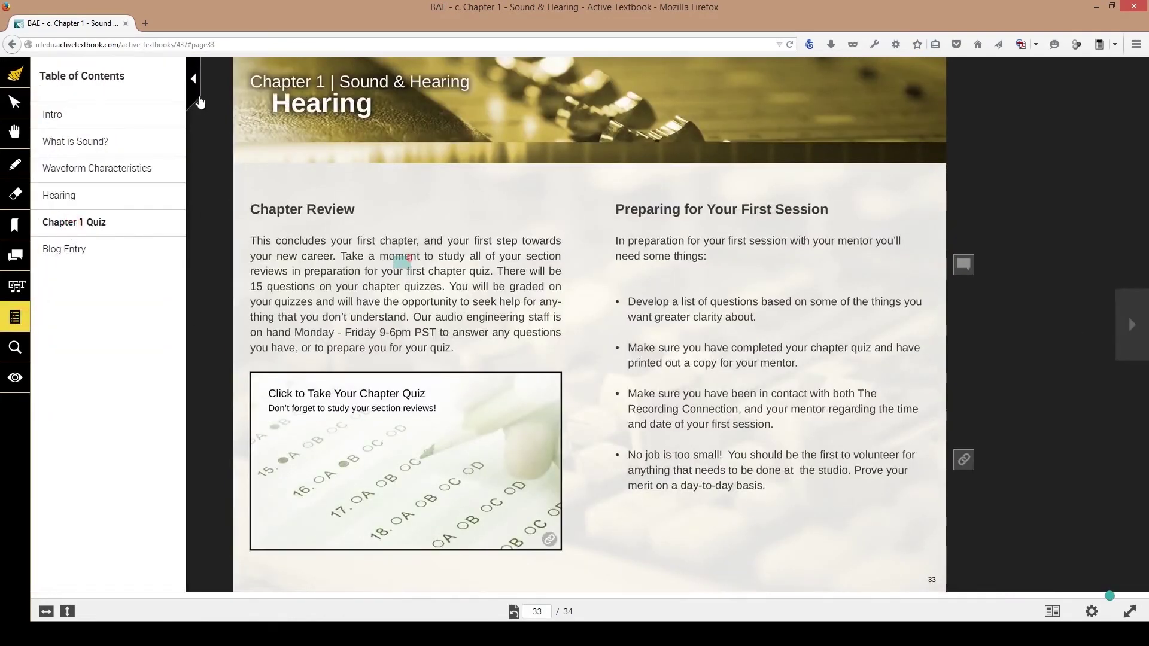
{"action": "left_click", "coordinate": [196, 96]}
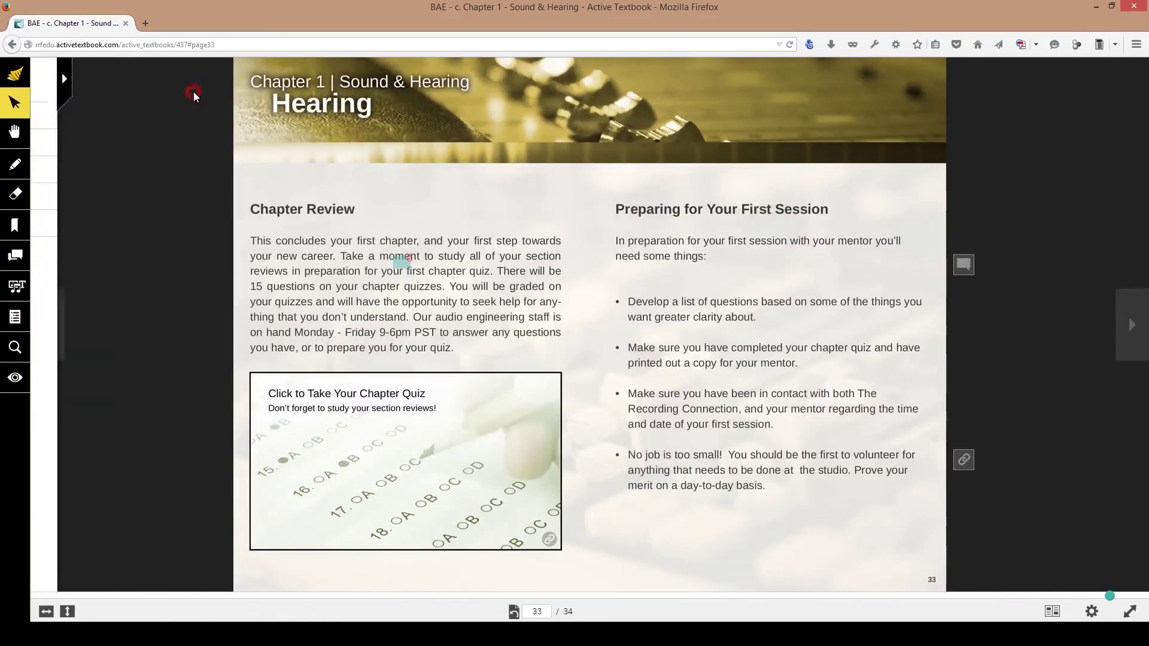
{"action": "left_click", "coordinate": [328, 437]}
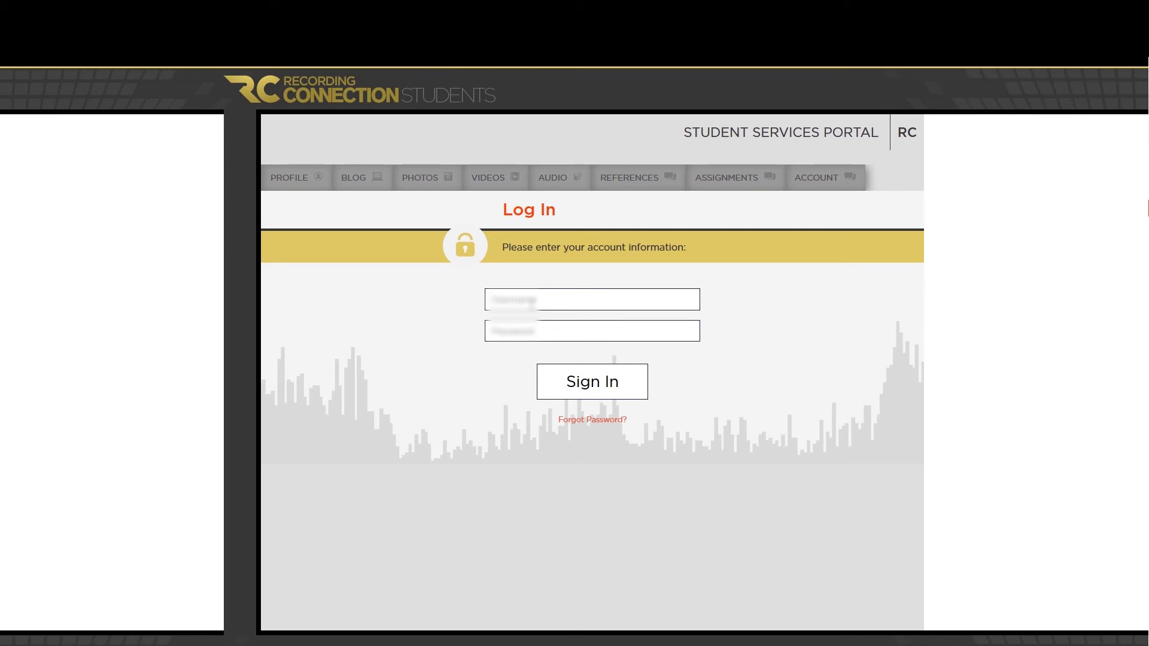
Sign in to the student portal using the saved username and password autofill
{"action": "type", "text": "sc"}
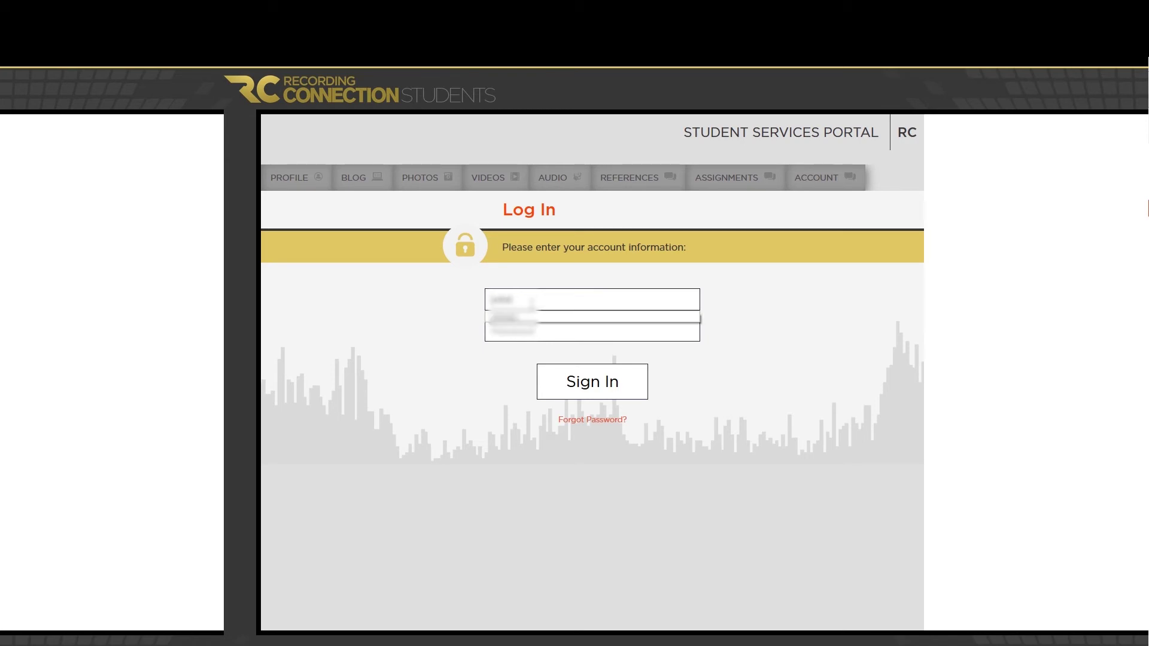
{"action": "key", "text": "Down"}
{"action": "key", "text": "Return"}
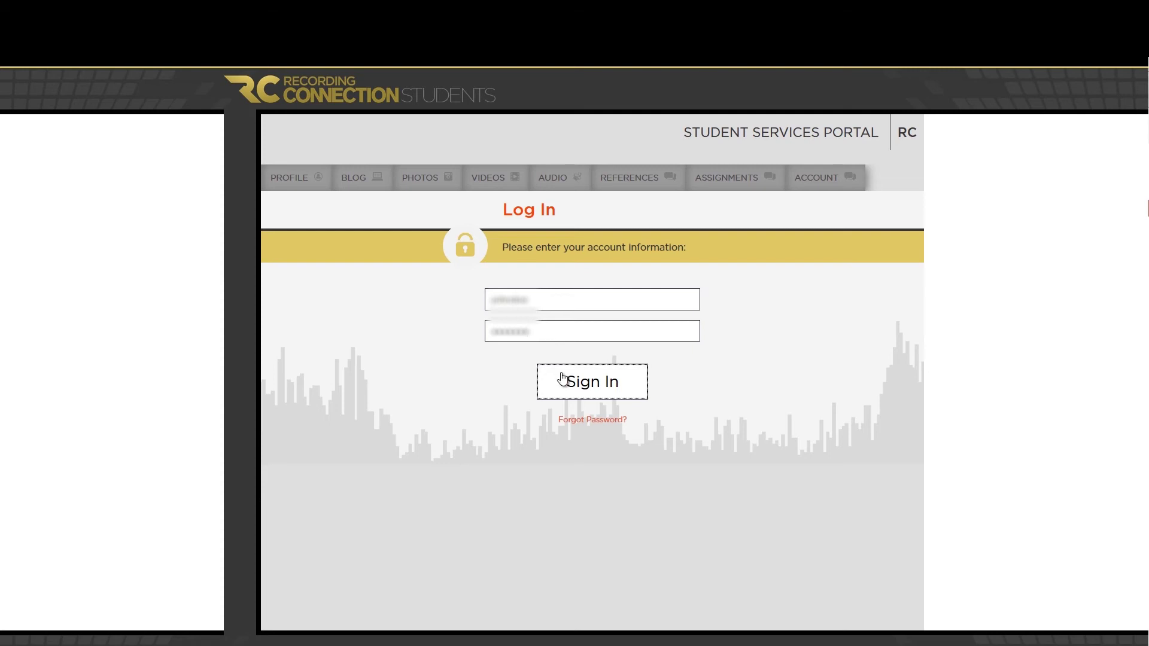
{"action": "left_click", "coordinate": [563, 381]}
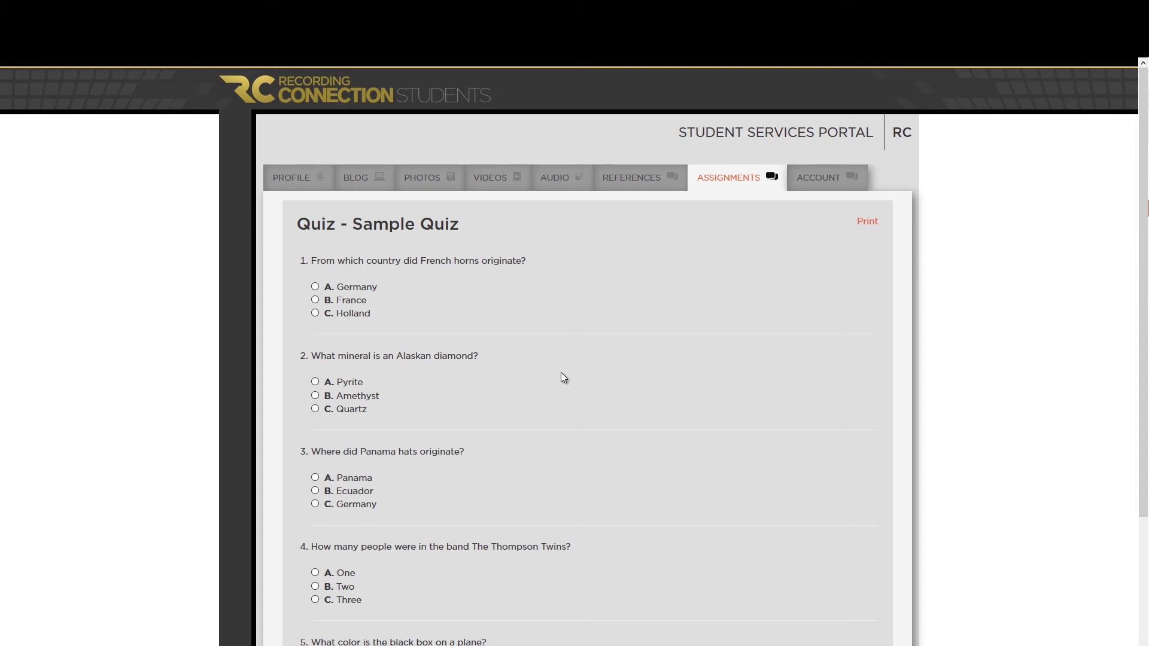
Answer questions 1–3 with France, Quartz (changed from Pyrite) and Panama
{"action": "scroll", "coordinate": [562, 373], "scroll_direction": "down", "scroll_amount": 3}
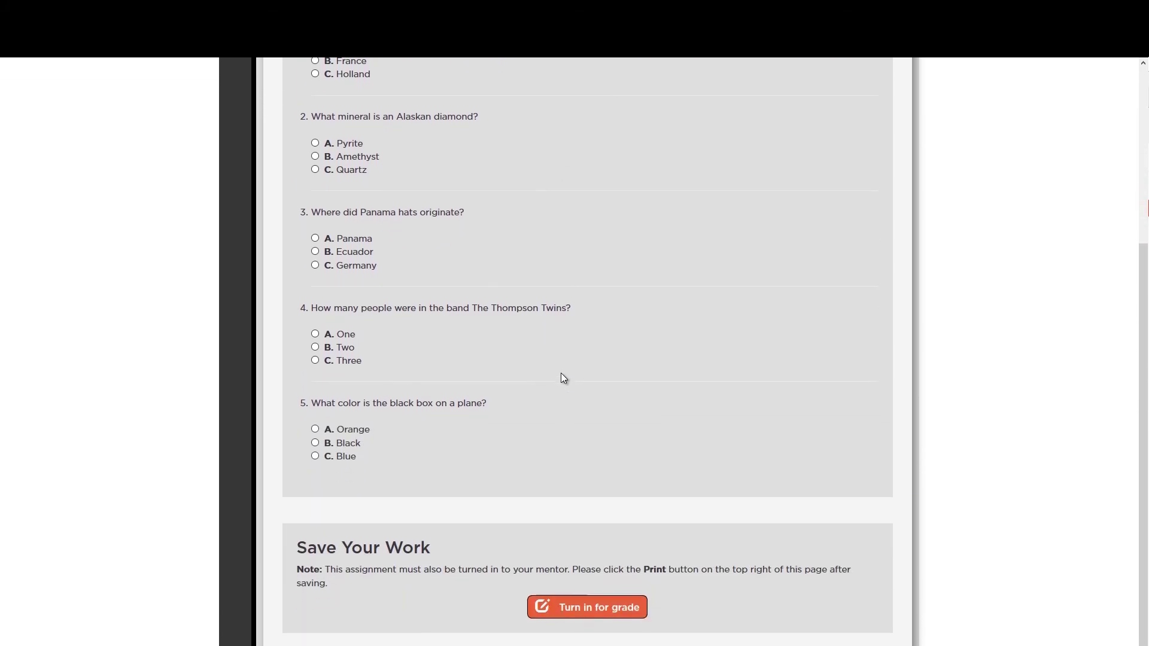
{"action": "scroll", "coordinate": [561, 376], "scroll_direction": "up", "scroll_amount": 5}
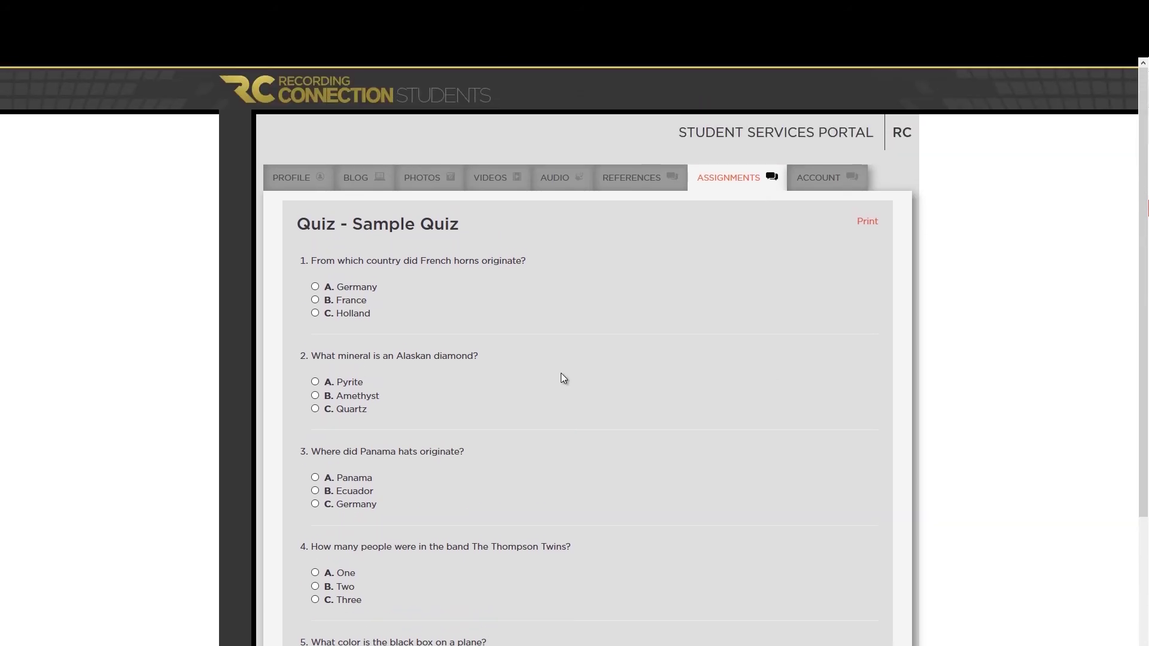
{"action": "left_click", "coordinate": [315, 300]}
{"action": "left_click", "coordinate": [315, 382]}
{"action": "scroll", "coordinate": [299, 398], "scroll_direction": "down", "scroll_amount": 1}
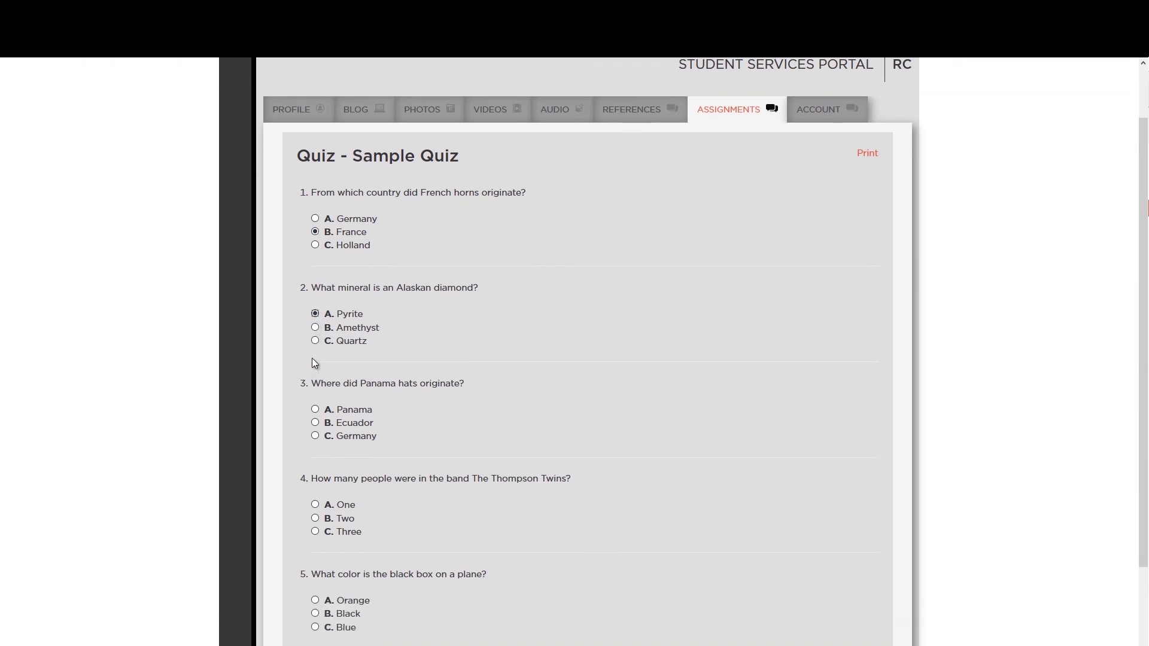
{"action": "left_click", "coordinate": [315, 340]}
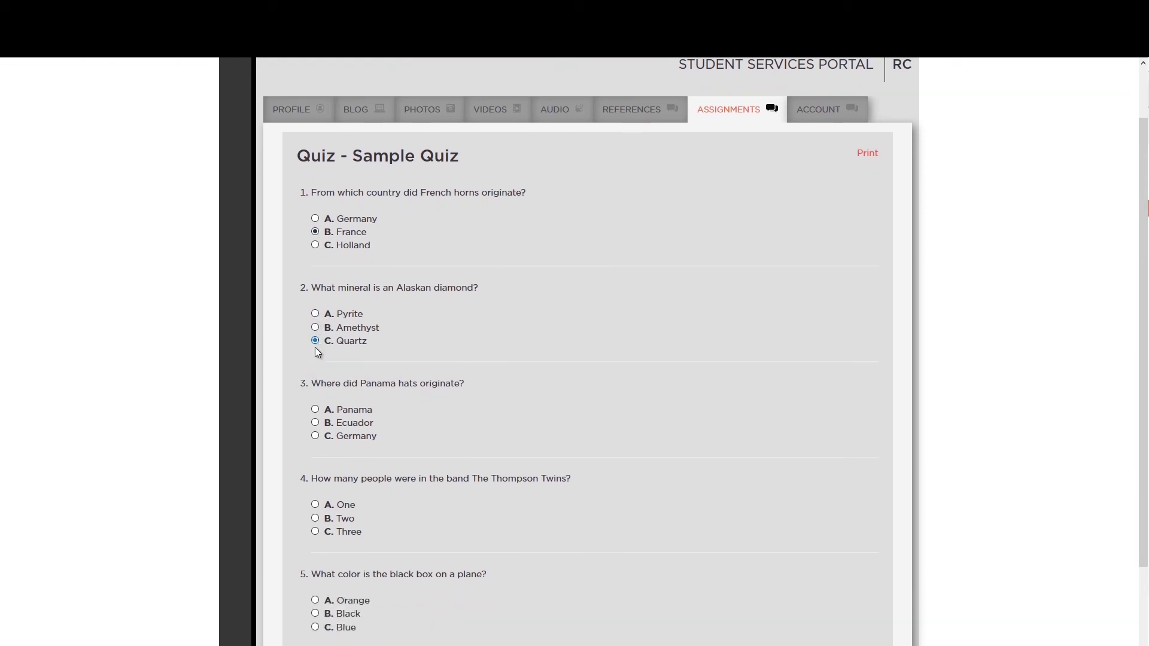
{"action": "left_click", "coordinate": [315, 409]}
Answer question 4 with Two and turn the Sample Quiz in for grading
{"action": "scroll", "coordinate": [315, 409], "scroll_direction": "down", "scroll_amount": 1}
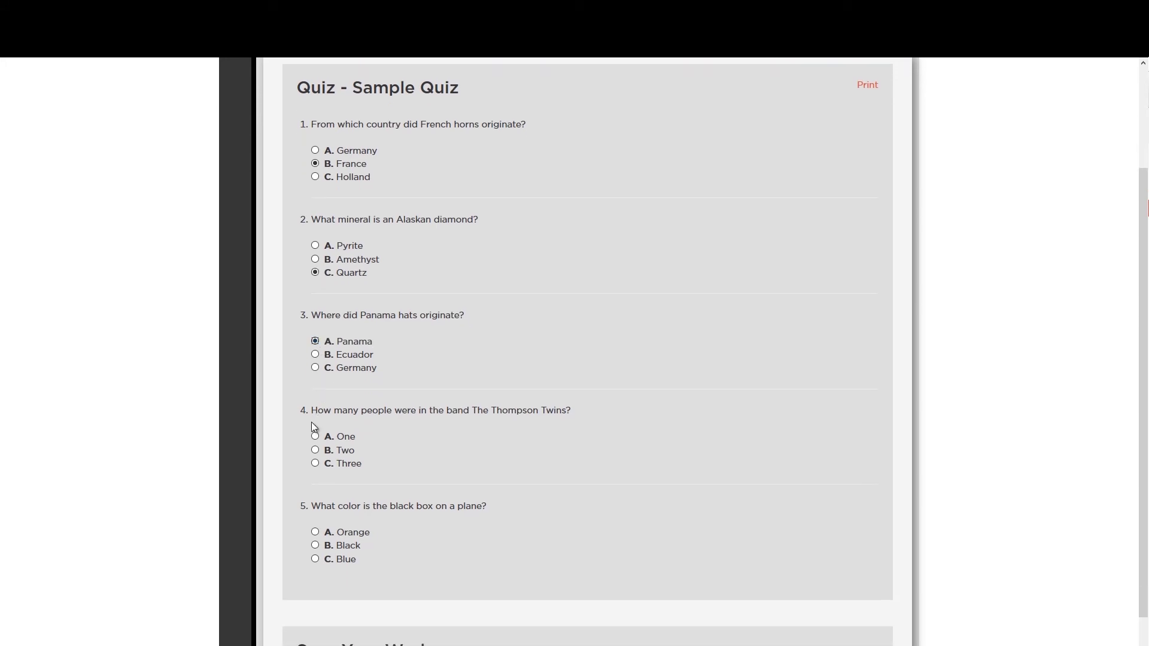
{"action": "left_click", "coordinate": [314, 450]}
{"action": "scroll", "coordinate": [286, 482], "scroll_direction": "down", "scroll_amount": 1}
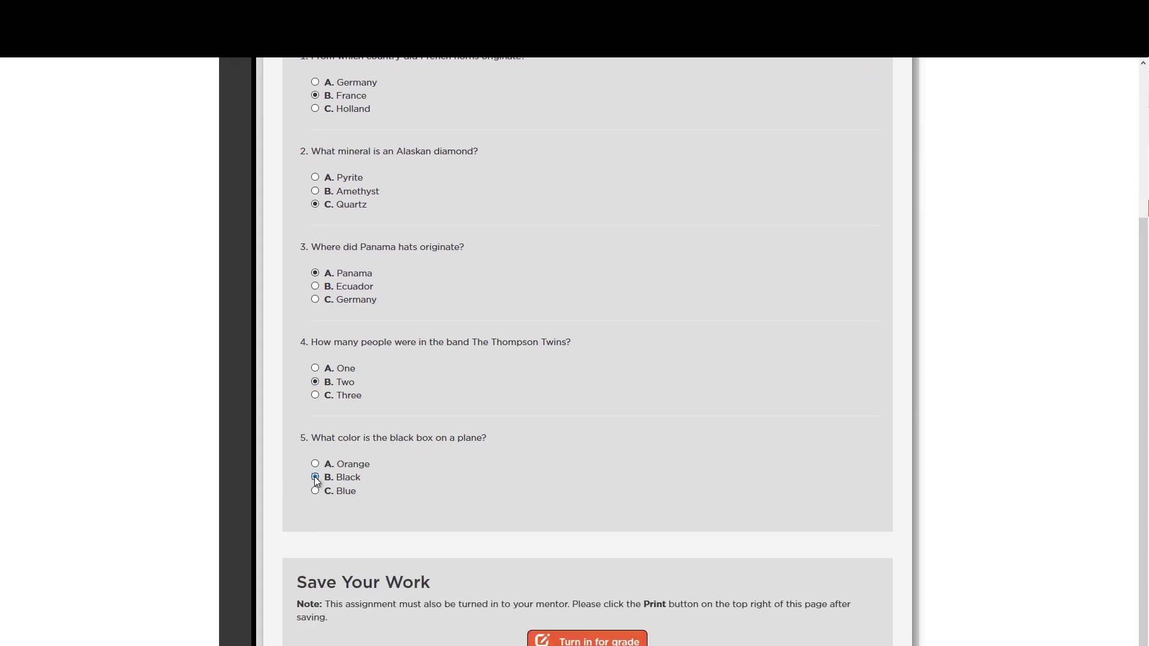
{"action": "scroll", "coordinate": [774, 493], "scroll_direction": "down", "scroll_amount": 1}
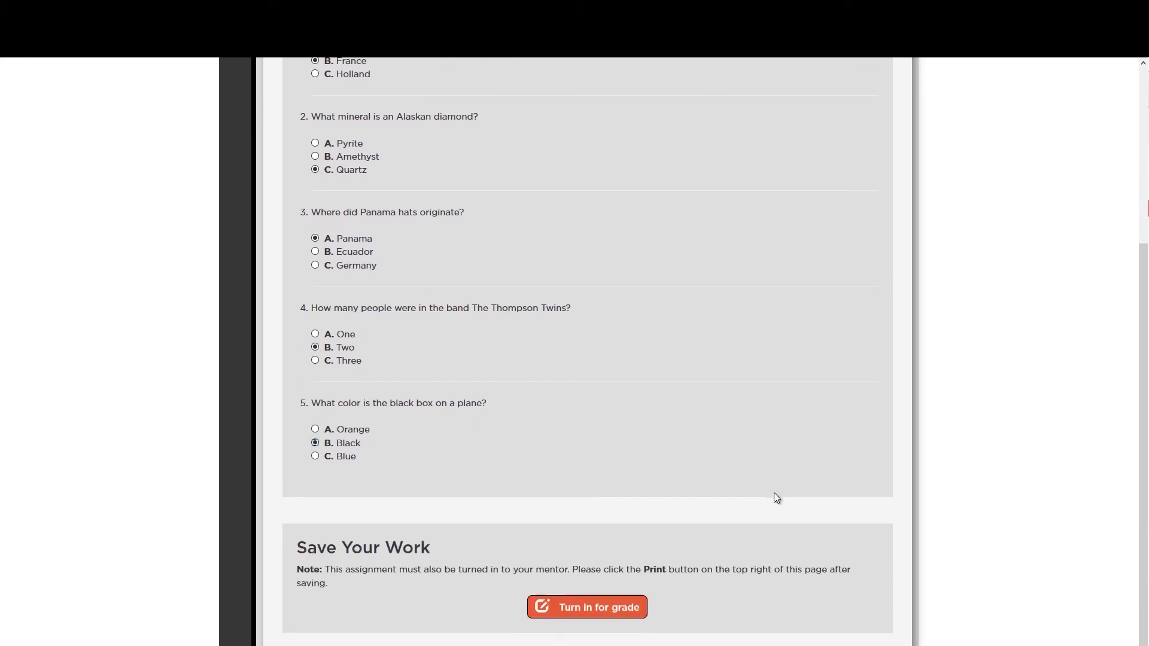
{"action": "scroll", "coordinate": [774, 493], "scroll_direction": "up", "scroll_amount": 3}
{"action": "scroll", "coordinate": [774, 493], "scroll_direction": "down", "scroll_amount": 3}
{"action": "left_click", "coordinate": [597, 609]}
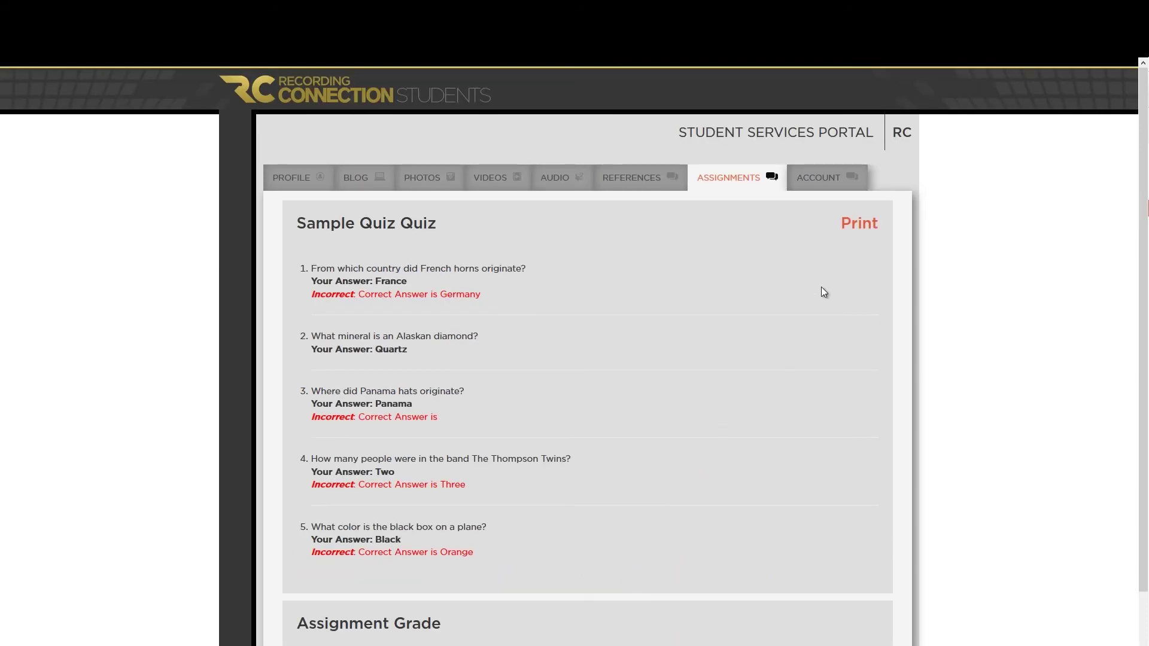
Start printing the graded quiz but cancel, then open the Write a Blog Entry link on page 34
{"action": "left_click", "coordinate": [854, 233]}
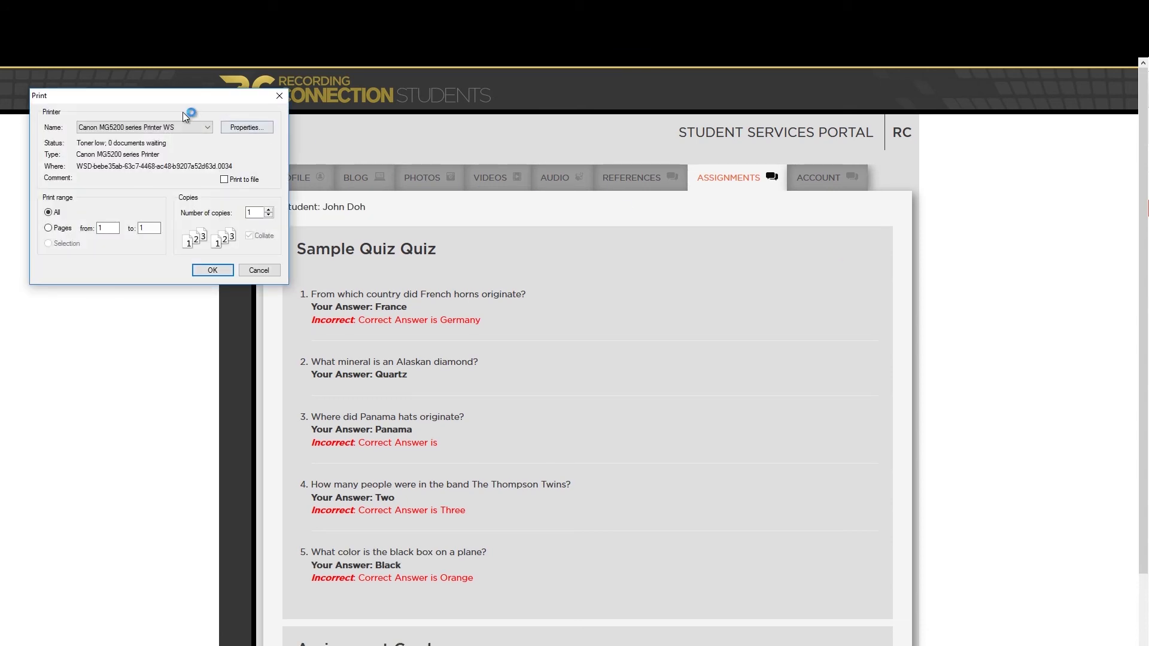
{"action": "left_click", "coordinate": [252, 269]}
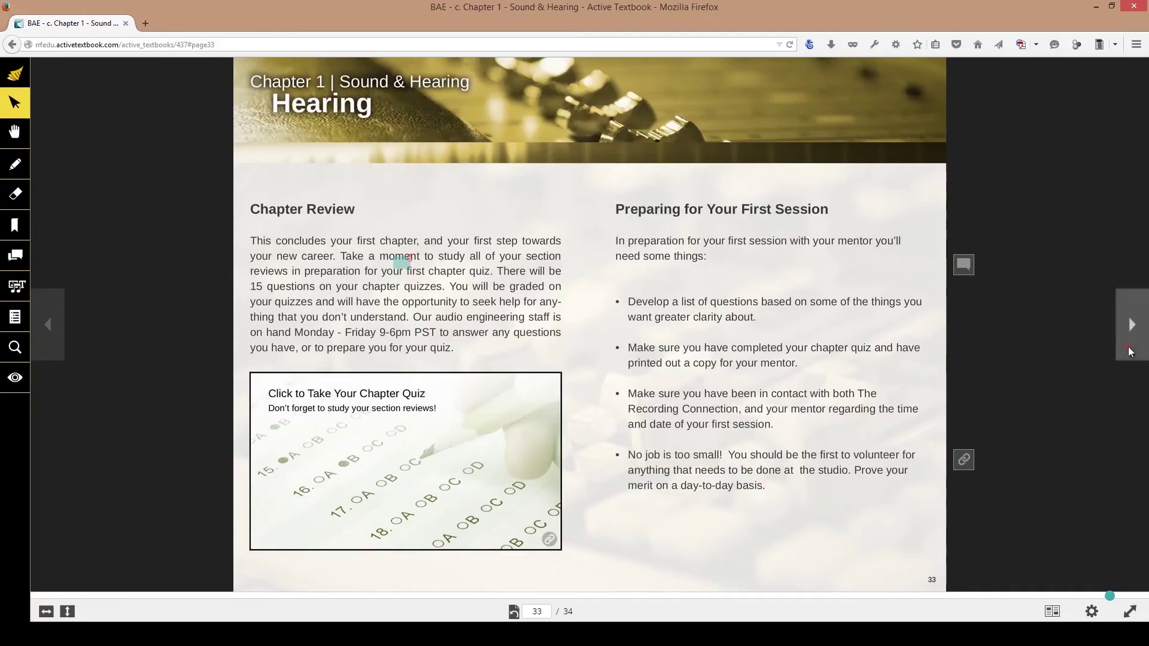
{"action": "left_click", "coordinate": [1130, 326]}
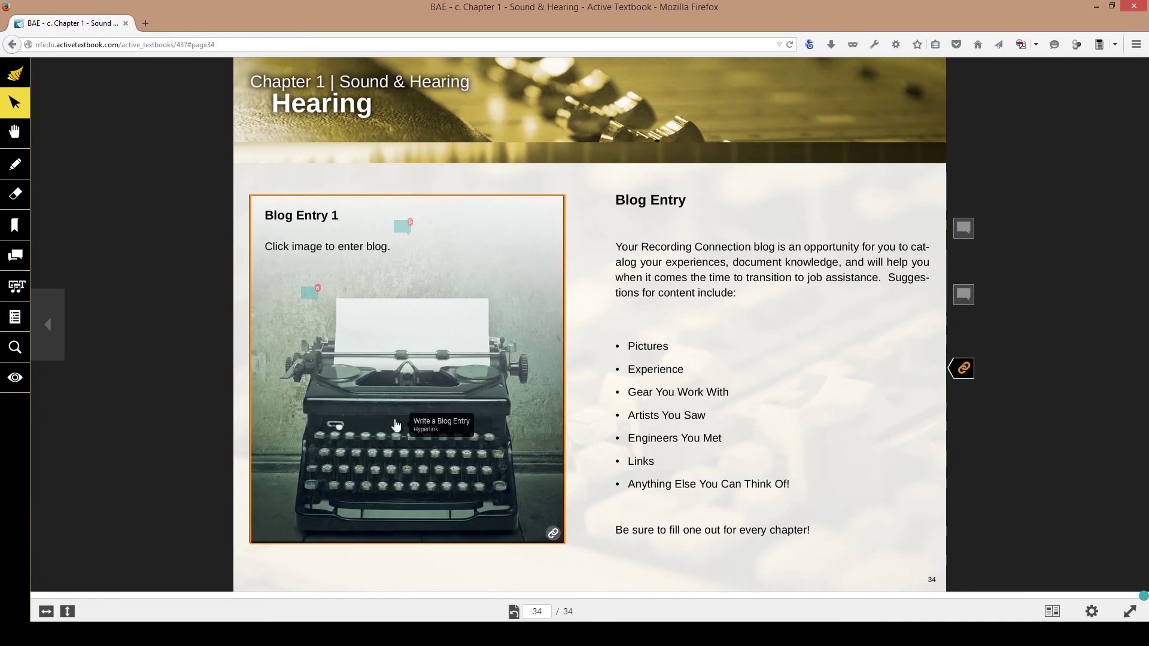
{"action": "left_click", "coordinate": [395, 424]}
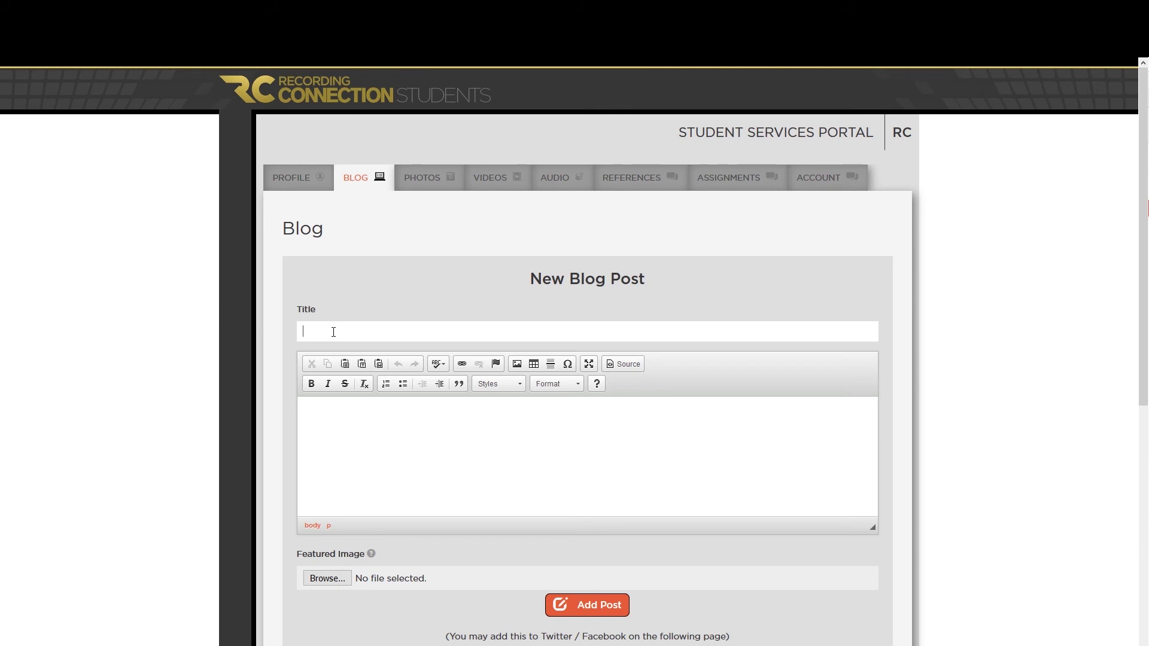
Title the blog post 'What a day' and write the body about meeting skilled musicians
{"action": "type", "text": "What a day!"}
{"action": "key", "text": "Tab"}
{"action": "type", "text": "Can't believe the day I h"}
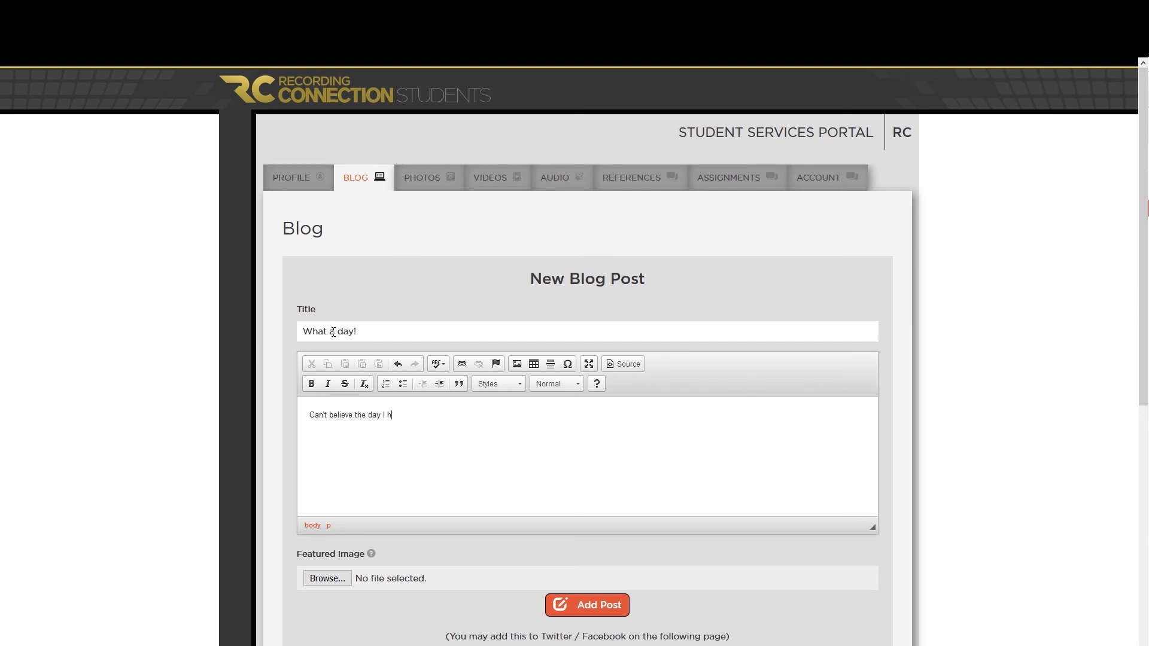
{"action": "type", "text": "ad today... met many skilled musicians and "}
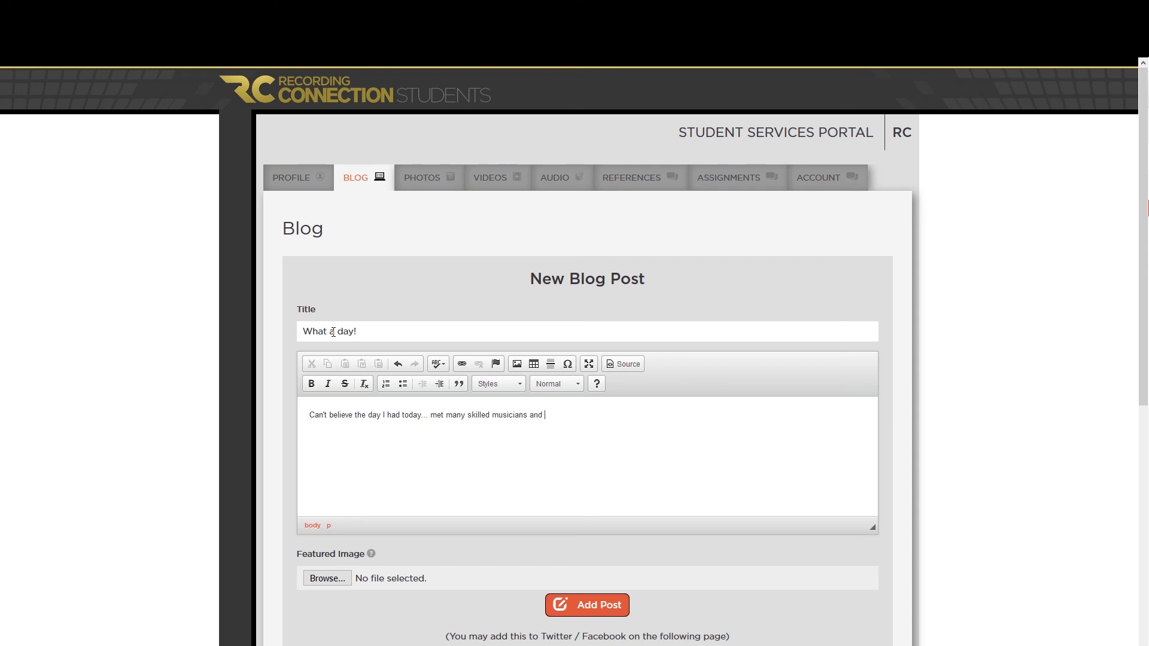
{"action": "type", "text": "learned a lot!"}
{"action": "mouse_move", "coordinate": [371, 557]}
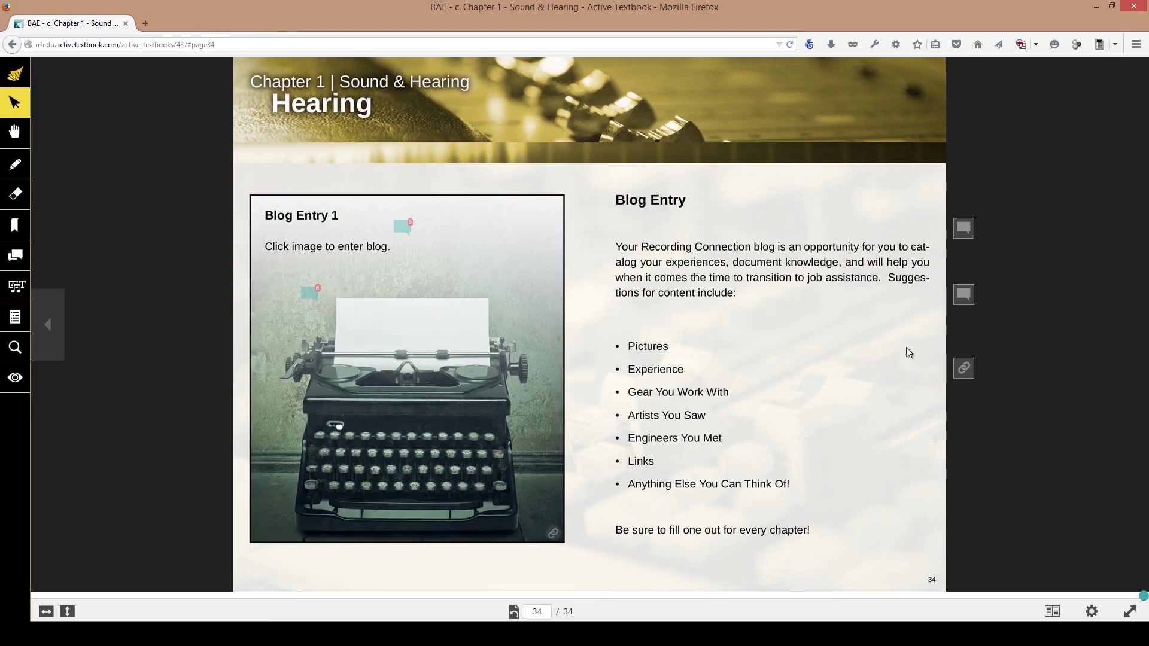
Page backward from page 34 through Beats, Masking and Psychoacoustics to page 25's Decibel Levels
{"action": "left_click", "coordinate": [62, 316]}
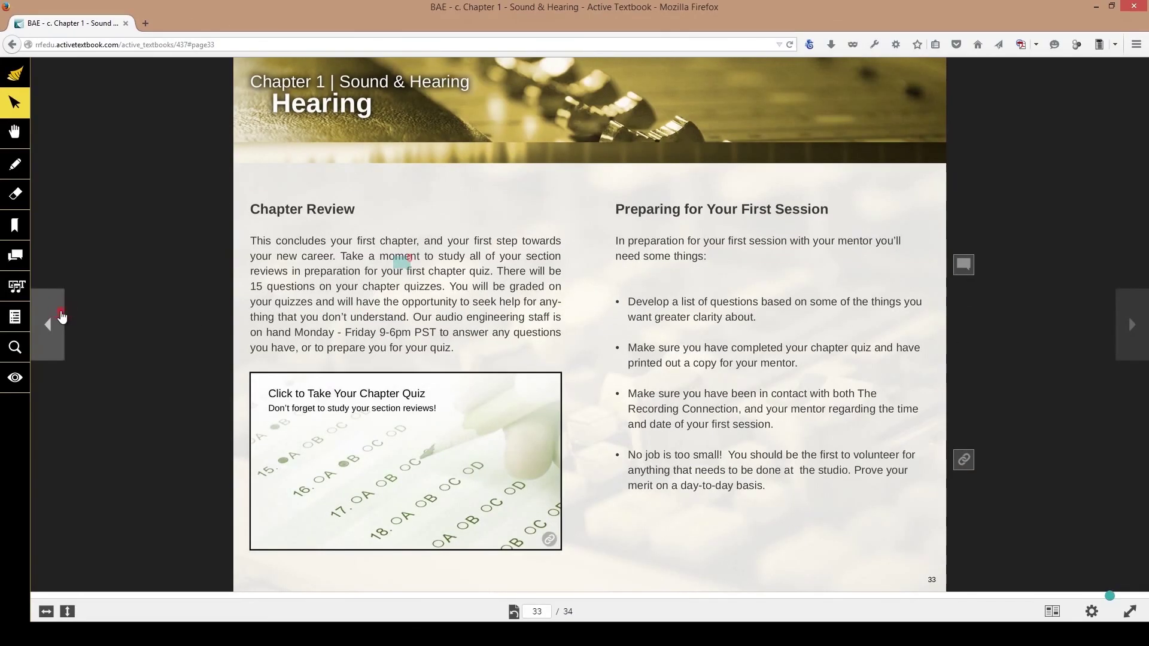
{"action": "left_click", "coordinate": [62, 316]}
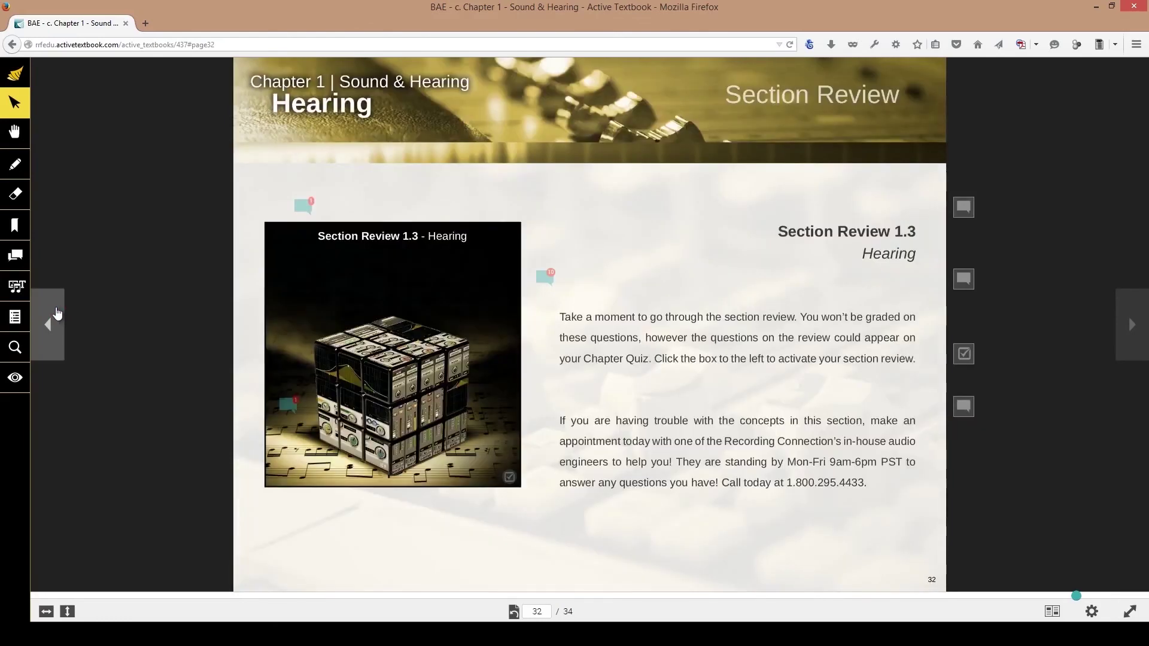
{"action": "left_click", "coordinate": [57, 312]}
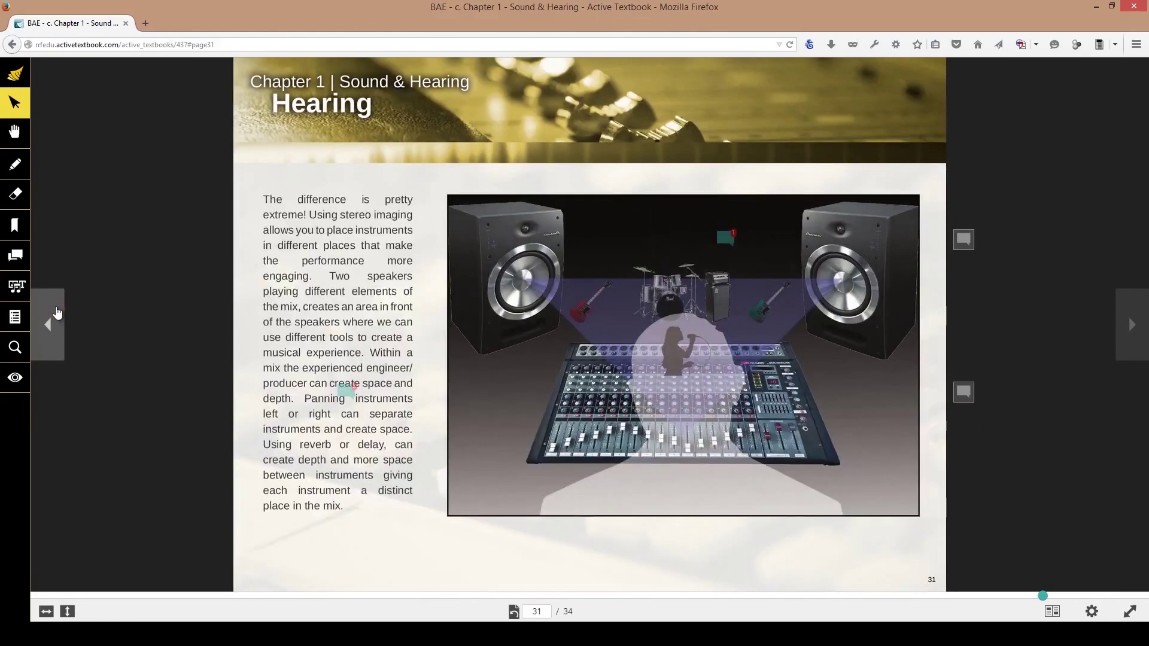
{"action": "left_click", "coordinate": [57, 312]}
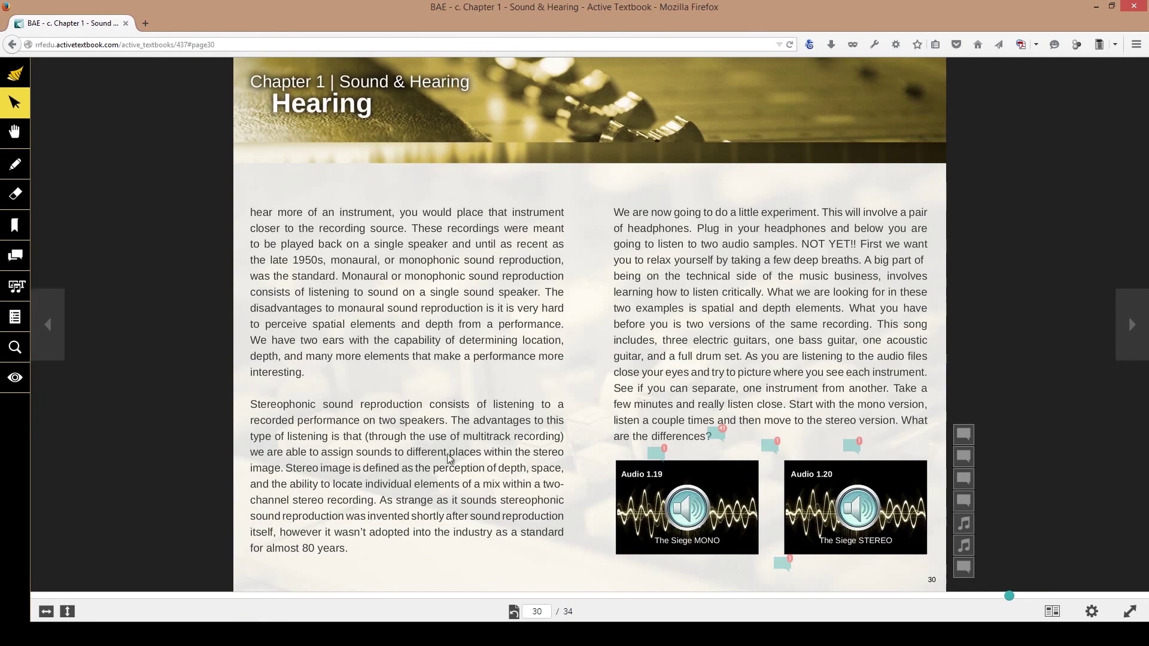
{"action": "left_click", "coordinate": [48, 333]}
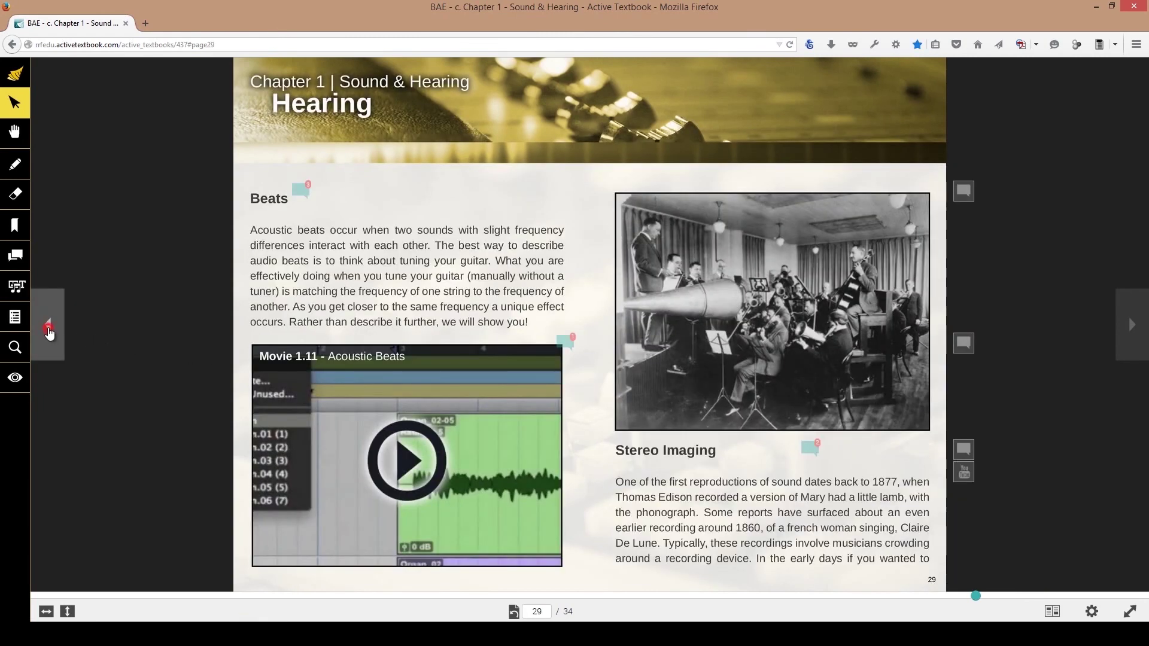
{"action": "left_click", "coordinate": [49, 326]}
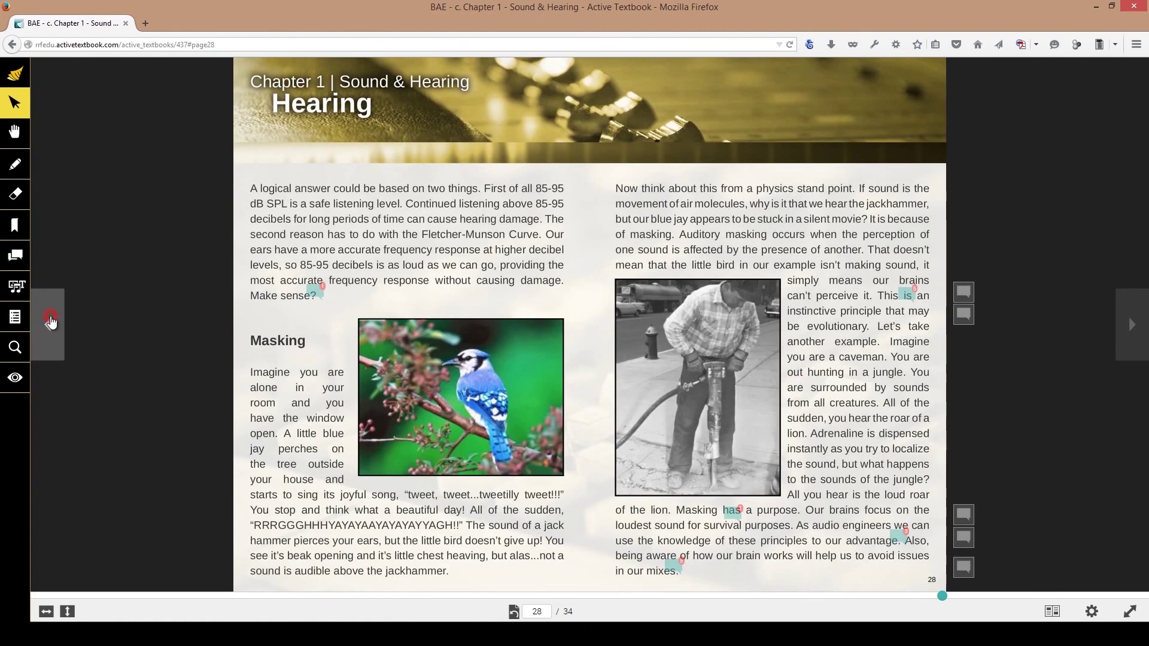
{"action": "left_click", "coordinate": [50, 323]}
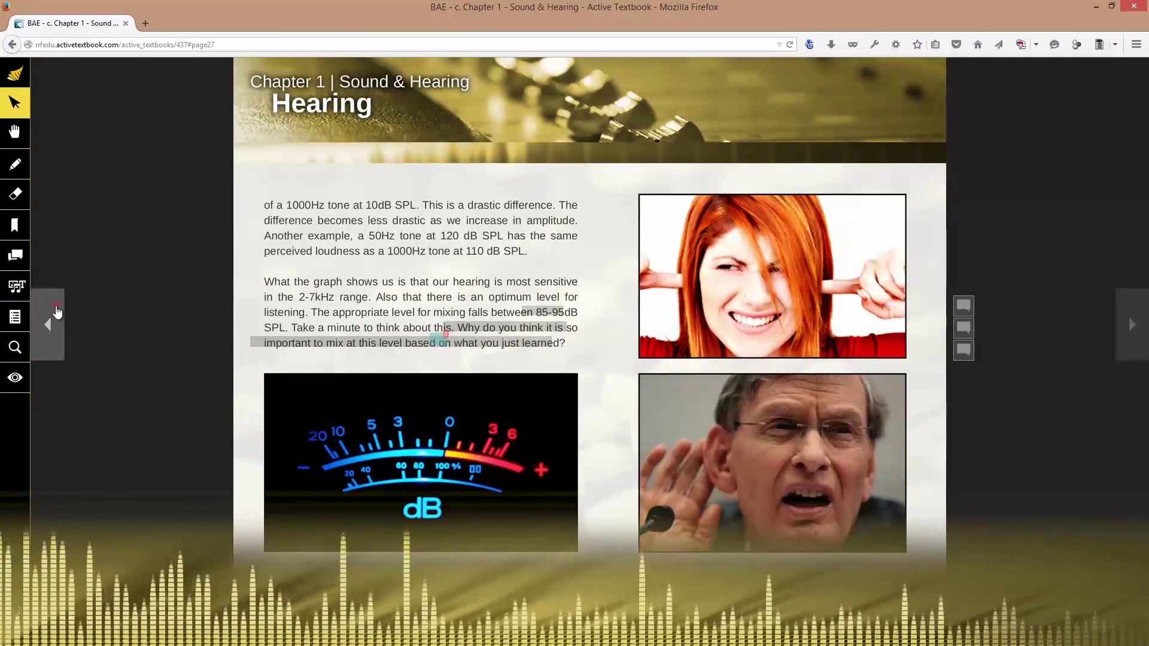
{"action": "left_click", "coordinate": [56, 310]}
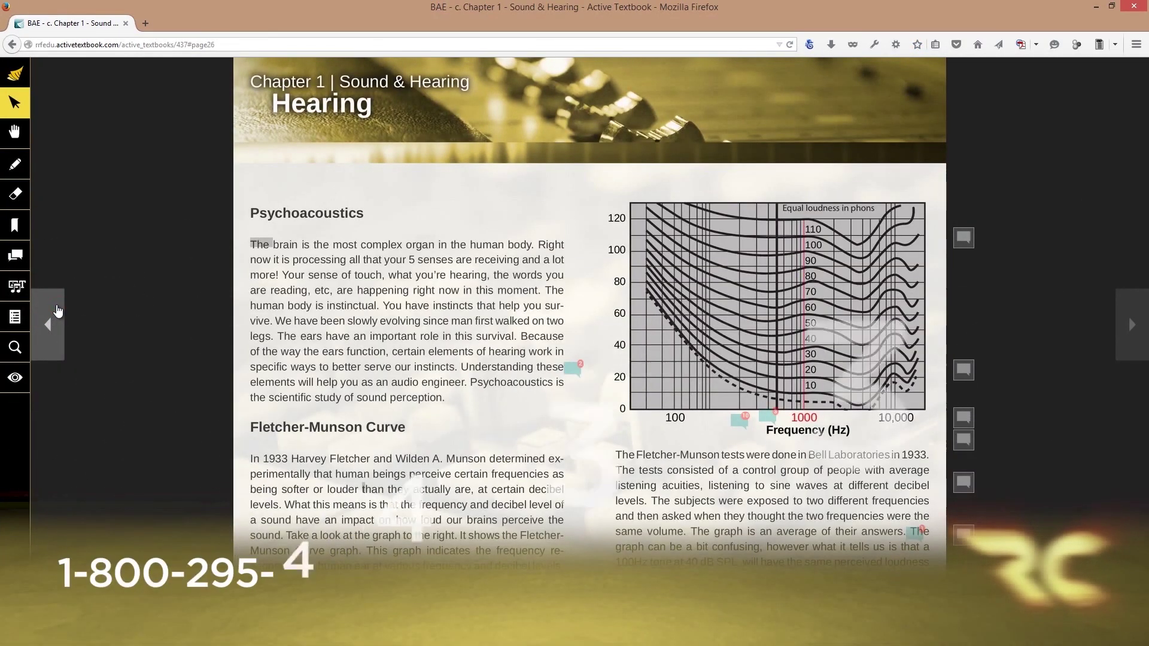
{"action": "left_click", "coordinate": [57, 310]}
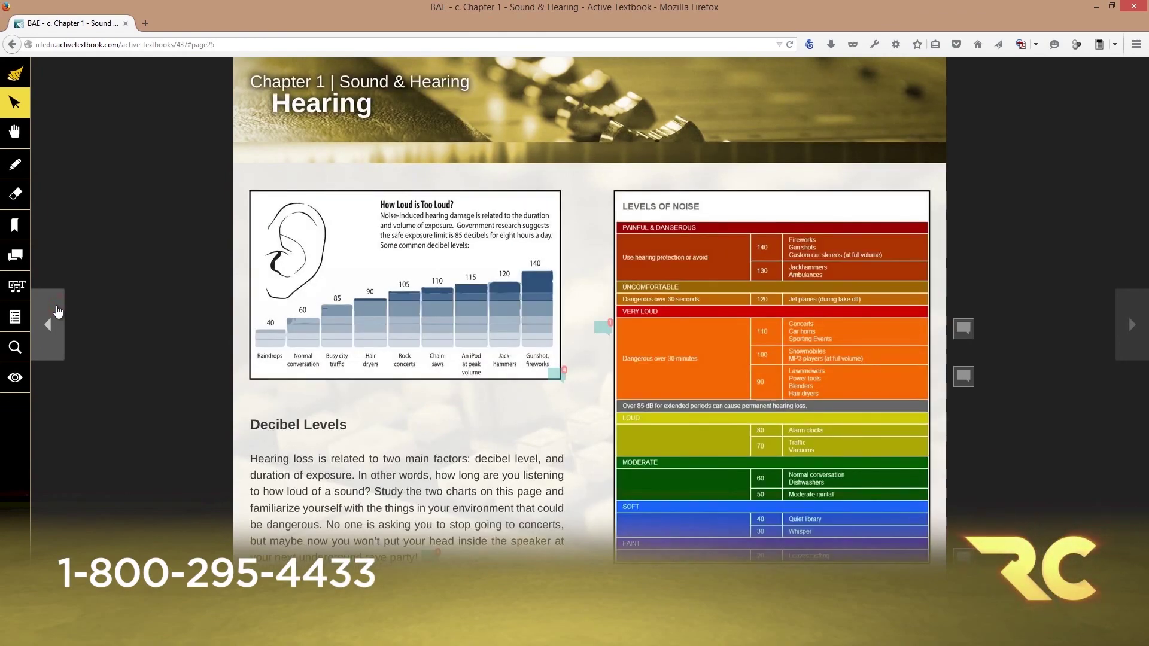